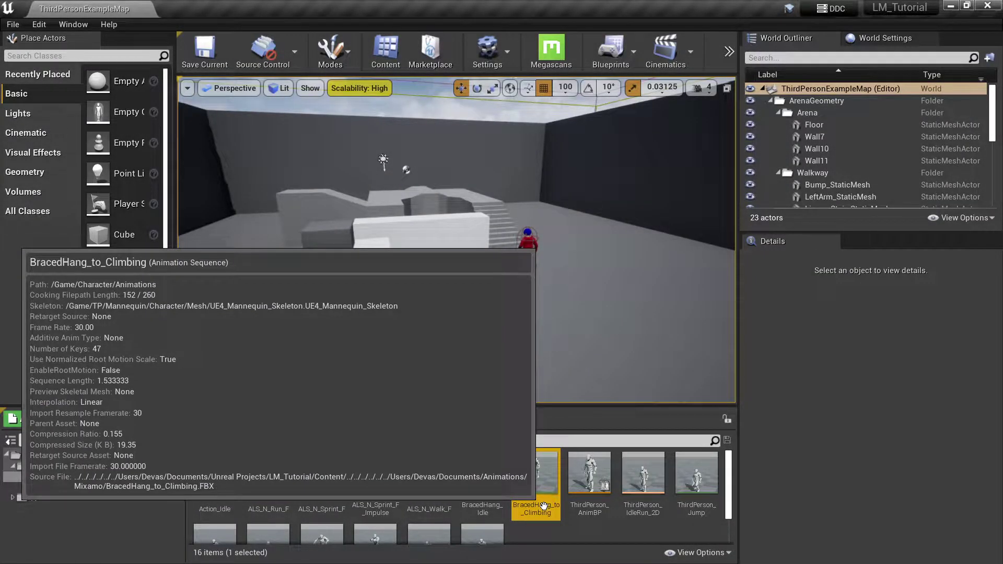
Tick EnableRootMotion on BracedHang_to_Climbing, save the animation, and close its editor
{"action": "double_click", "coordinate": [544, 505]}
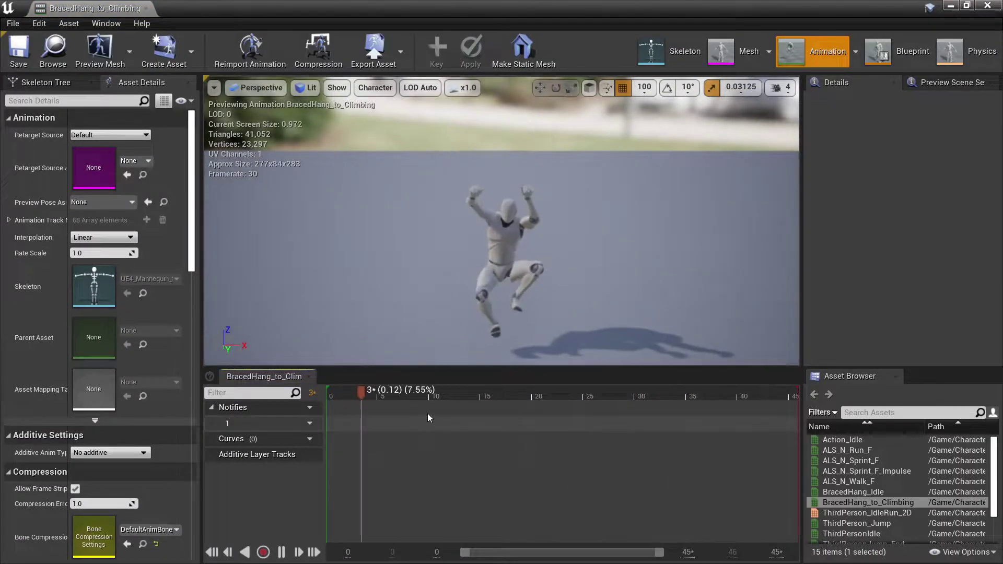
{"action": "left_click_drag", "start_coordinate": [487, 281], "coordinate": [487, 281]}
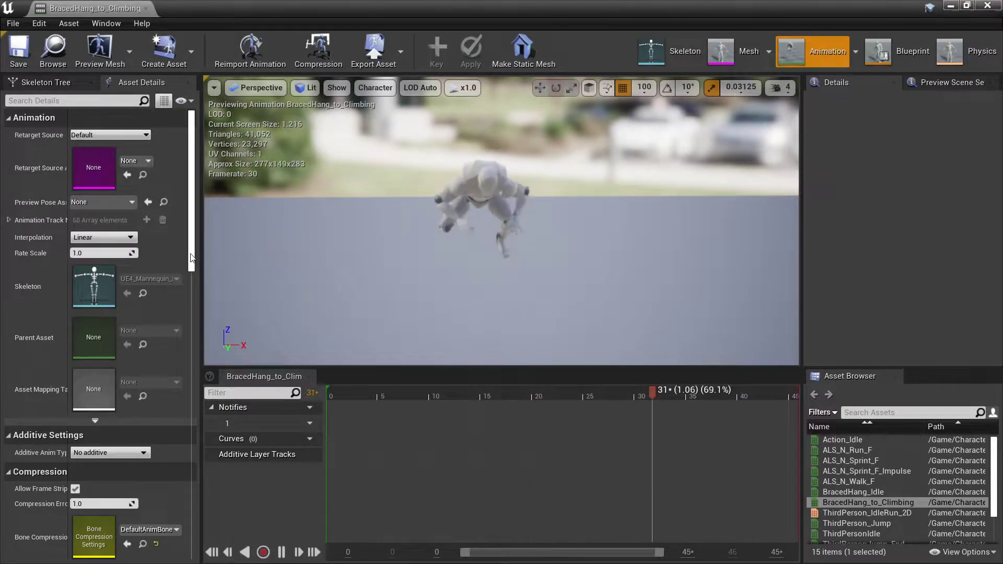
{"action": "left_click_drag", "start_coordinate": [191, 257], "coordinate": [199, 327]}
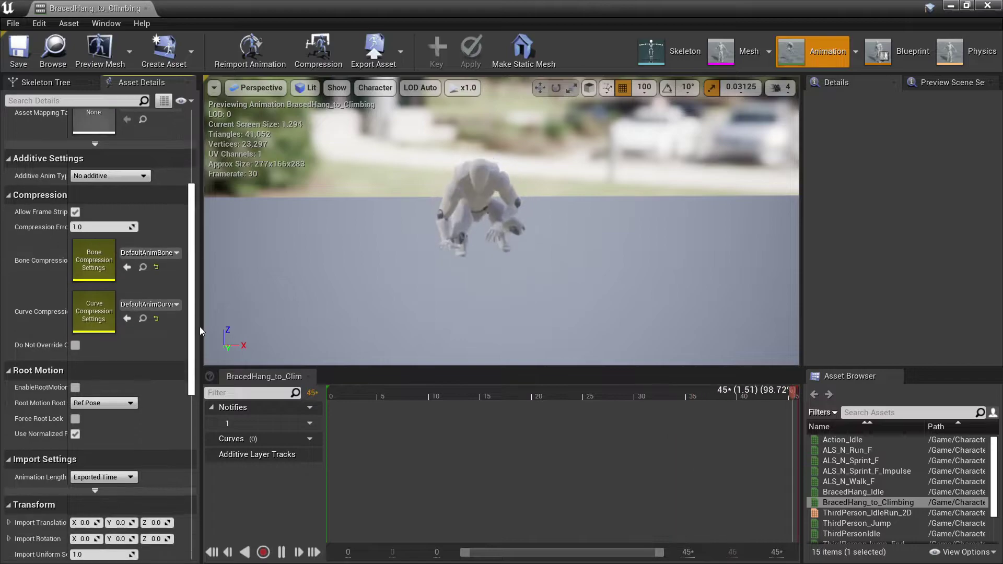
{"action": "left_click", "coordinate": [76, 387]}
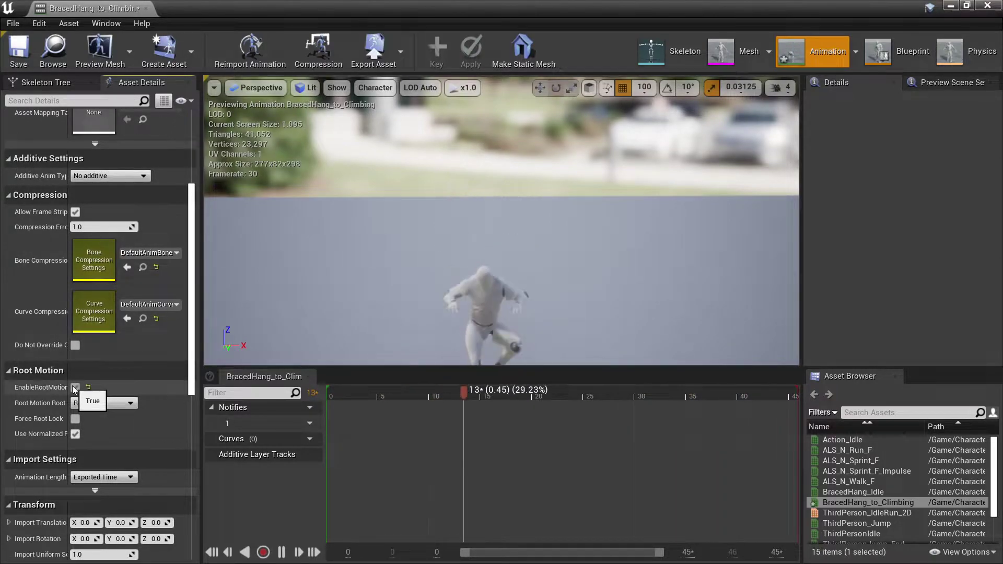
{"action": "right_click_drag", "start_coordinate": [486, 223], "coordinate": [402, 212]}
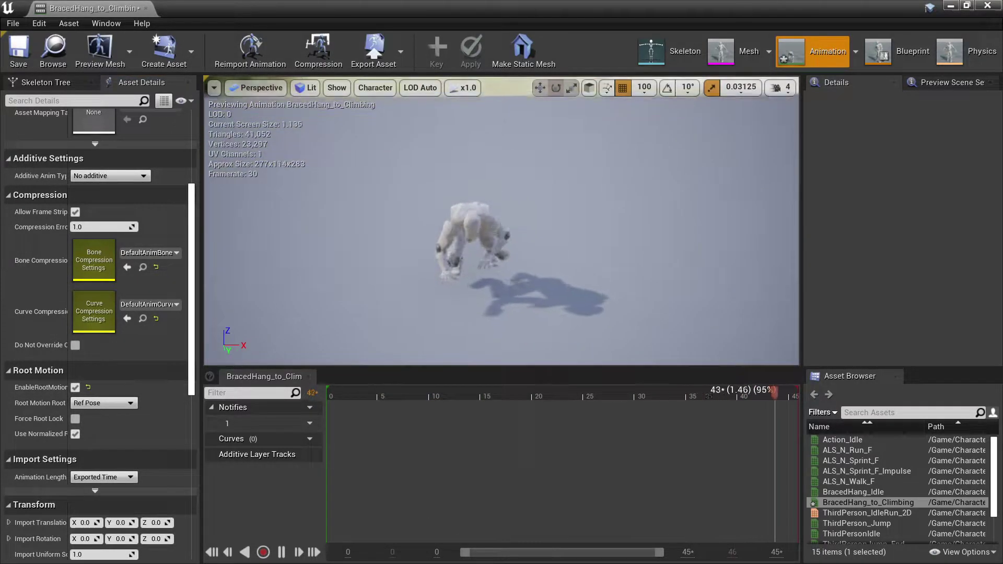
{"action": "left_click", "coordinate": [17, 59]}
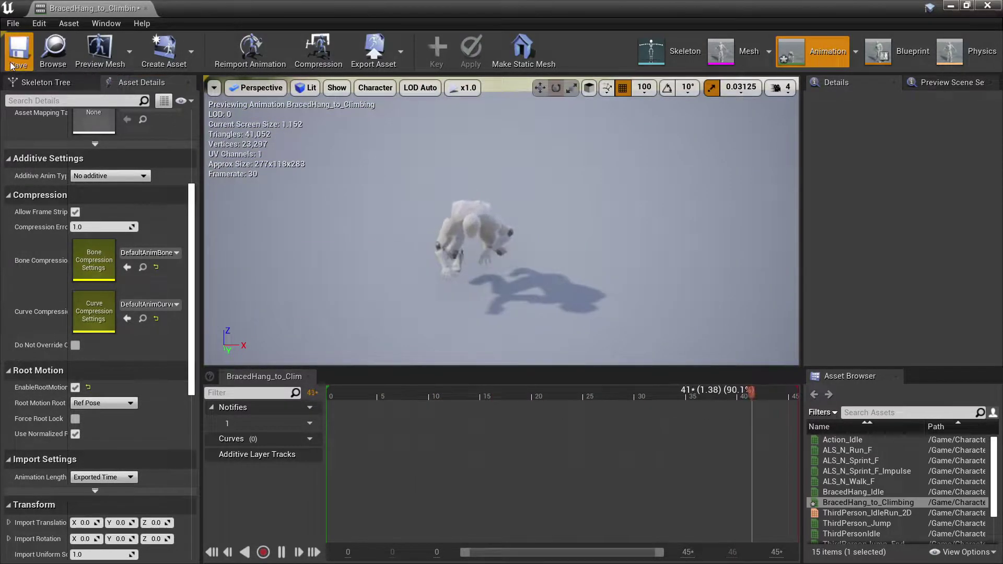
{"action": "left_click", "coordinate": [146, 9]}
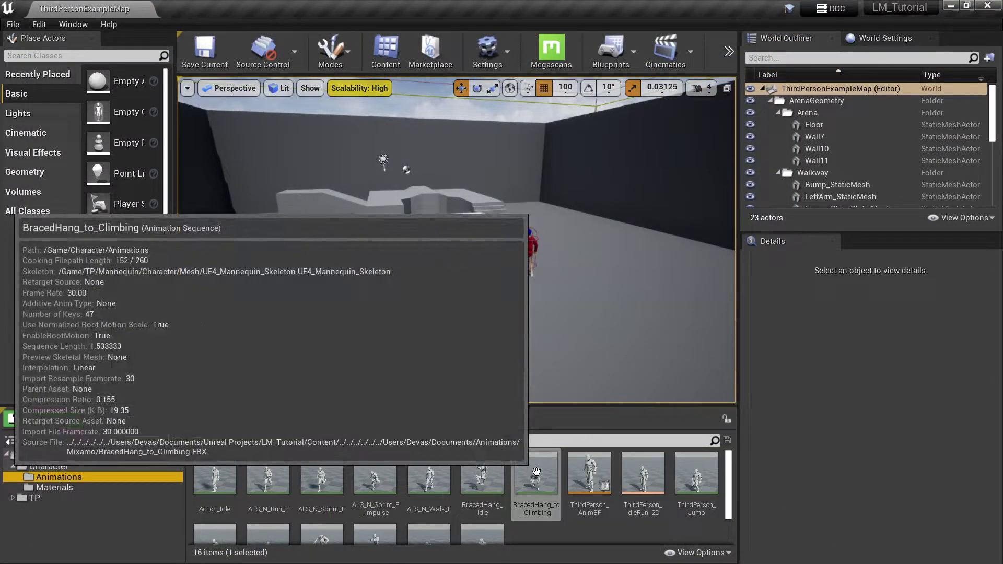
Create an AnimMontage from BracedHang_to_Climbing, keeping the default name BracedHang_to_Climbing_Montage
{"action": "right_click", "coordinate": [536, 472]}
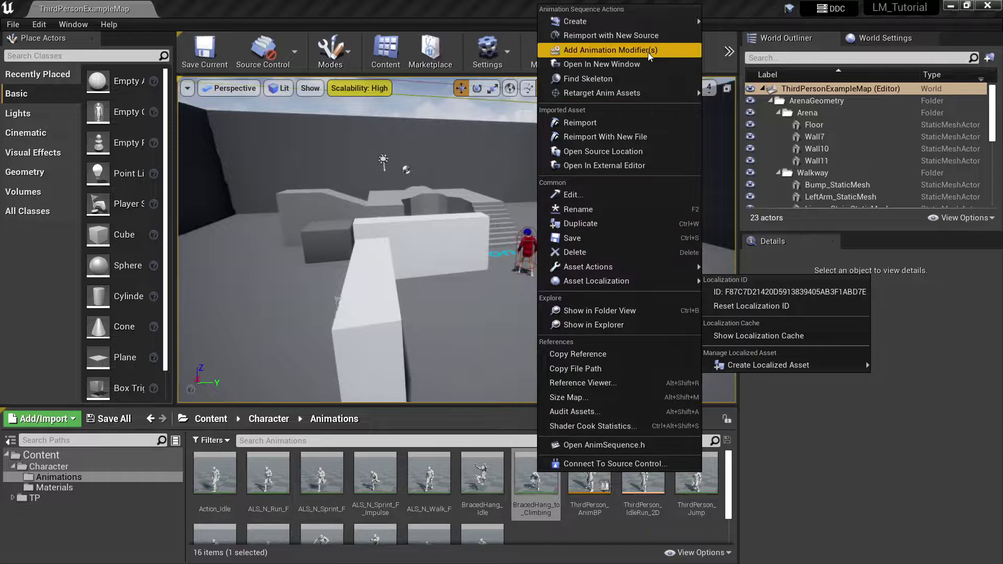
{"action": "mouse_move", "coordinate": [657, 20]}
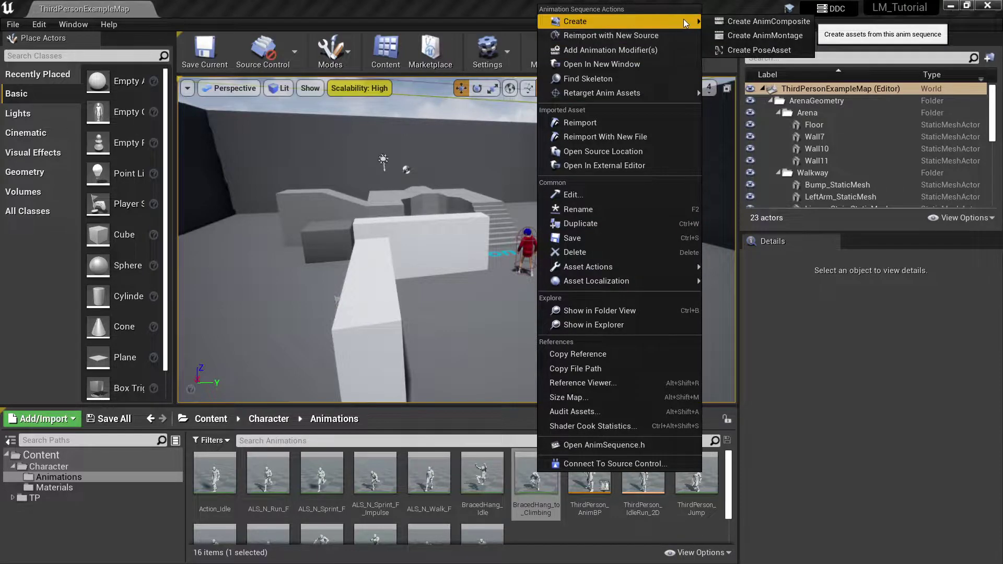
{"action": "left_click", "coordinate": [748, 35]}
{"action": "key", "text": "Return"}
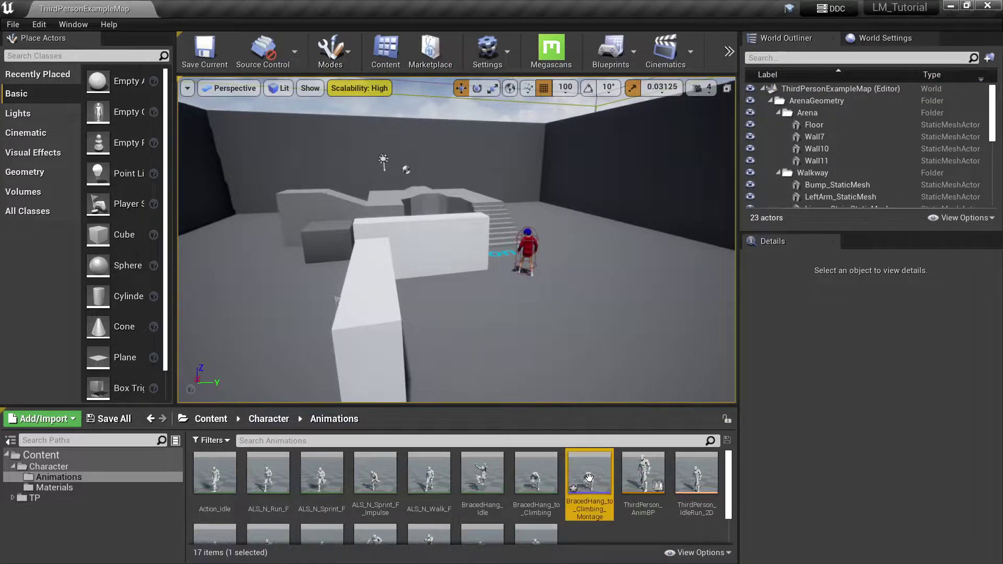
Open BracedHang_to_Climbing_Montage and scrub through its climbing poses
{"action": "double_click", "coordinate": [599, 482]}
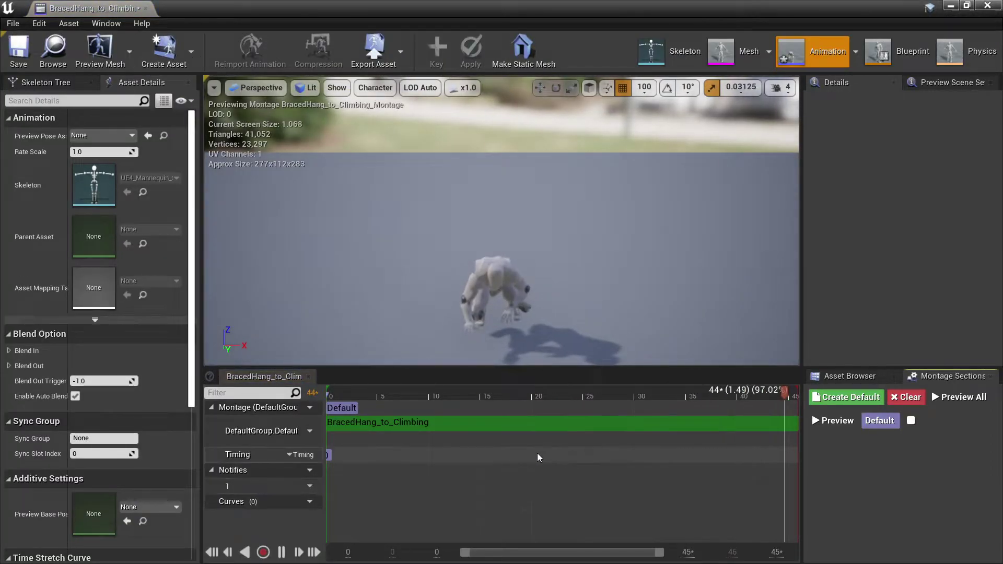
{"action": "left_click", "coordinate": [450, 390]}
{"action": "left_click_drag", "start_coordinate": [450, 390], "coordinate": [674, 391]}
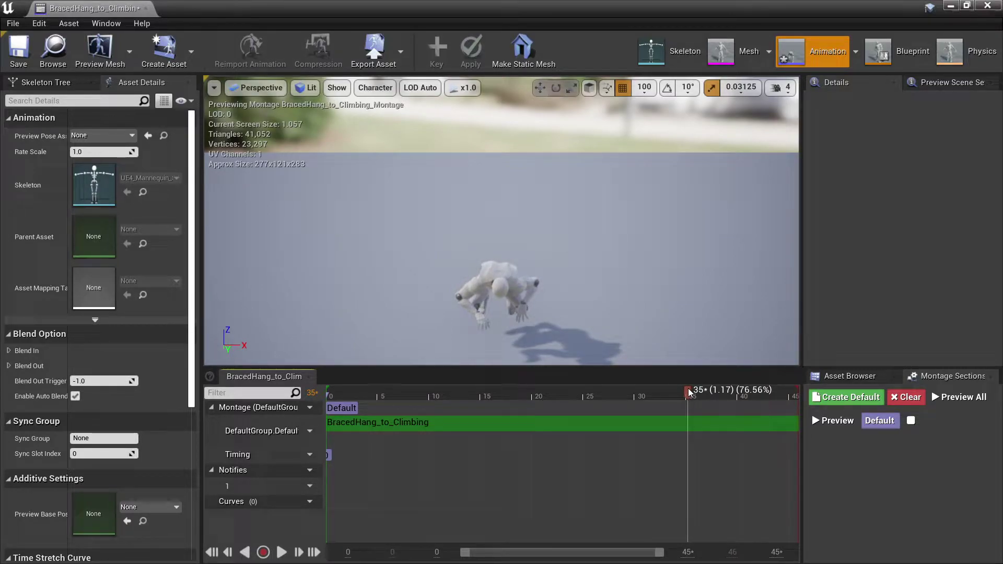
Add a new notify named EndClimbingLedge at frame 35 on the Notifies track
{"action": "right_click", "coordinate": [688, 479]}
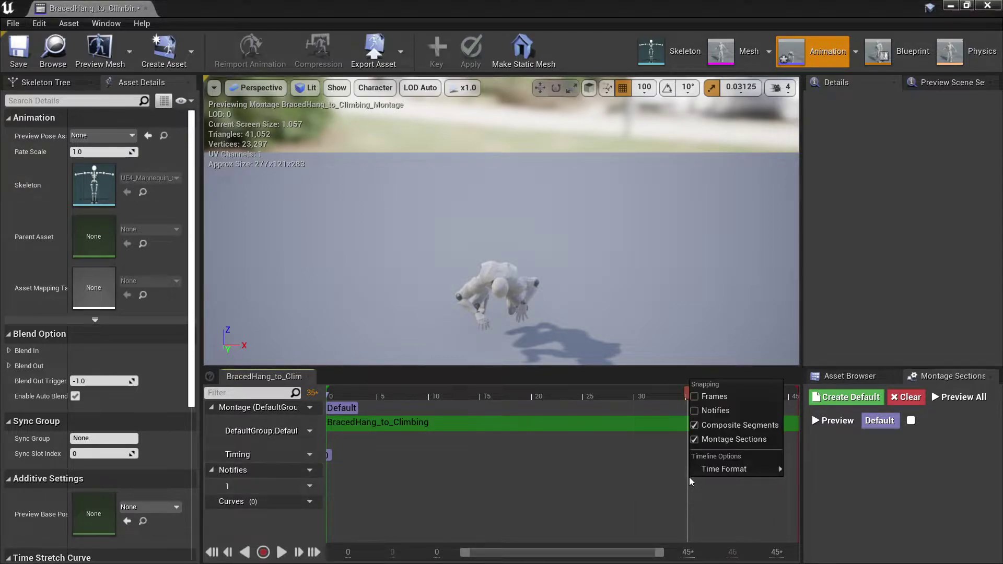
{"action": "right_click", "coordinate": [688, 485]}
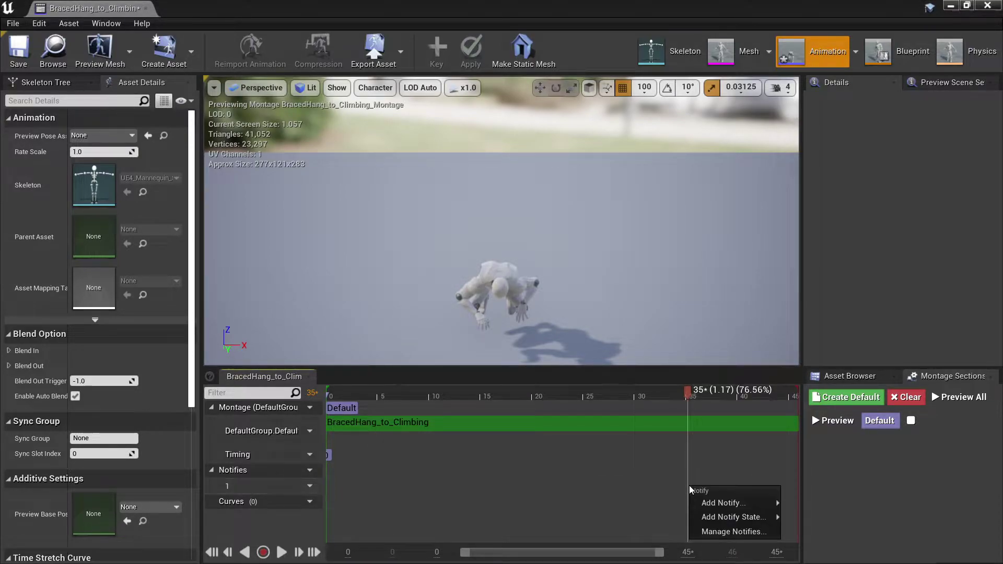
{"action": "mouse_move", "coordinate": [707, 502]}
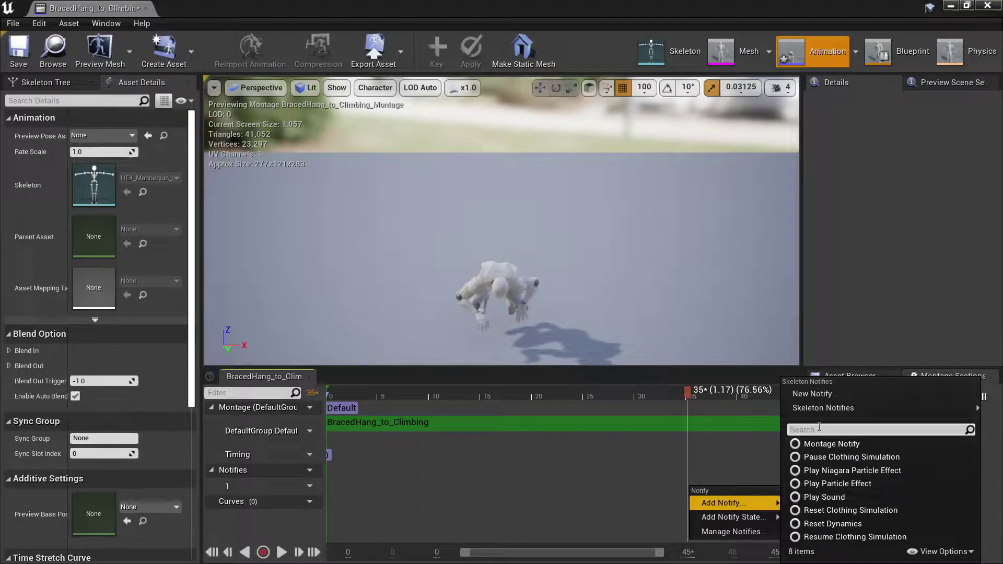
{"action": "left_click", "coordinate": [819, 395]}
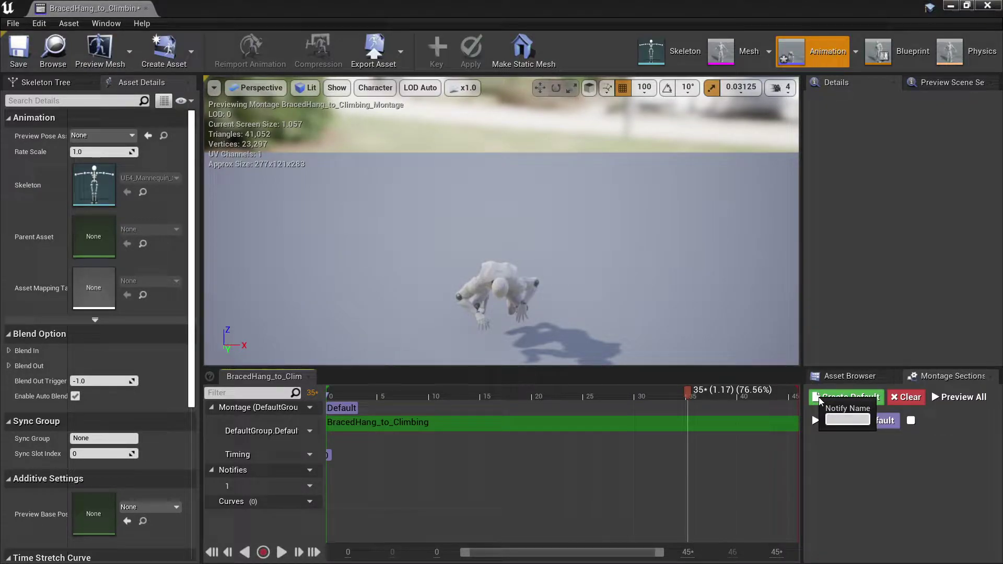
{"action": "type", "text": "EndClimbingL"}
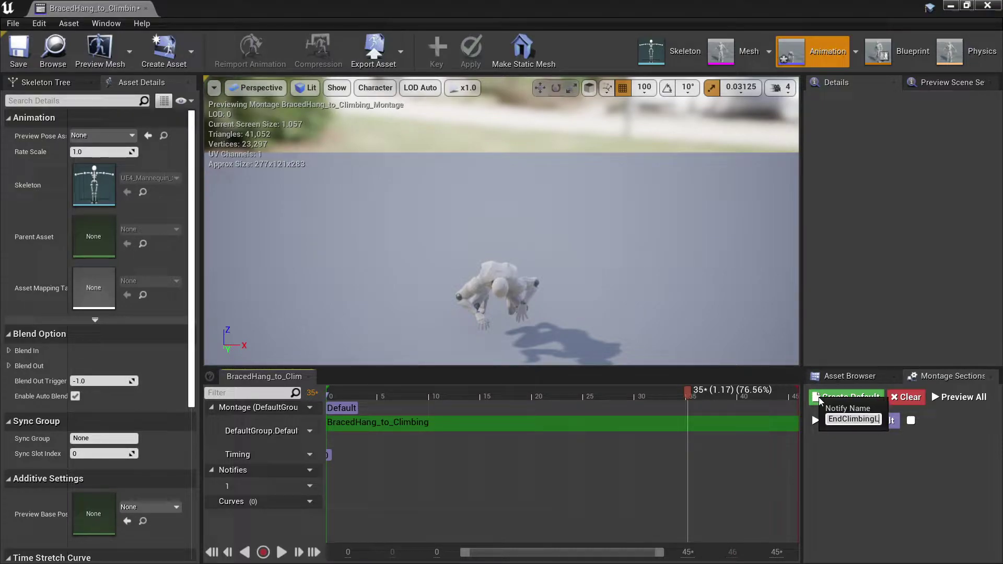
{"action": "type", "text": "ge"}
{"action": "key", "text": "Return"}
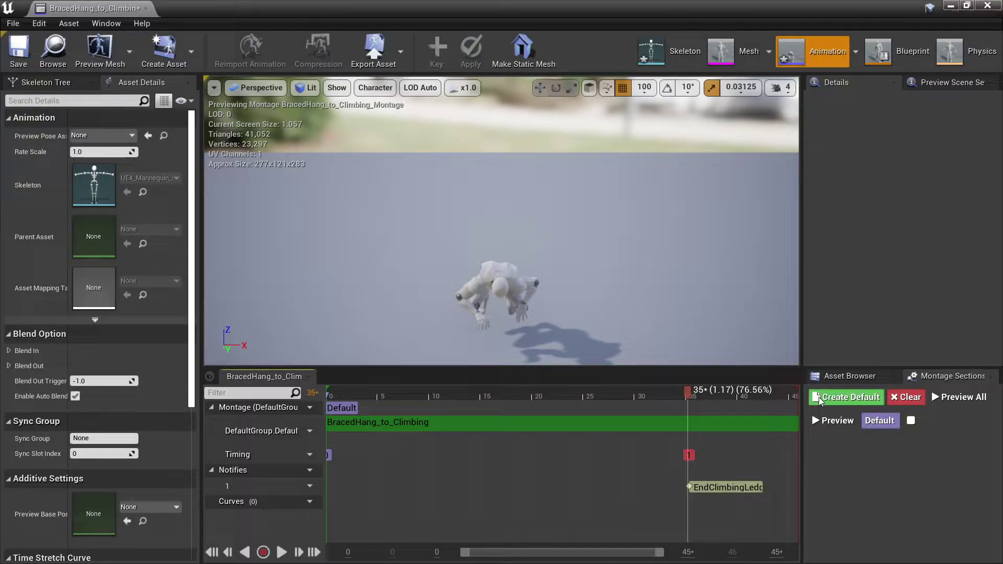
Check the EndClimbingLedge notify's timing at 1.177 s and save the montage
{"action": "left_click", "coordinate": [686, 486]}
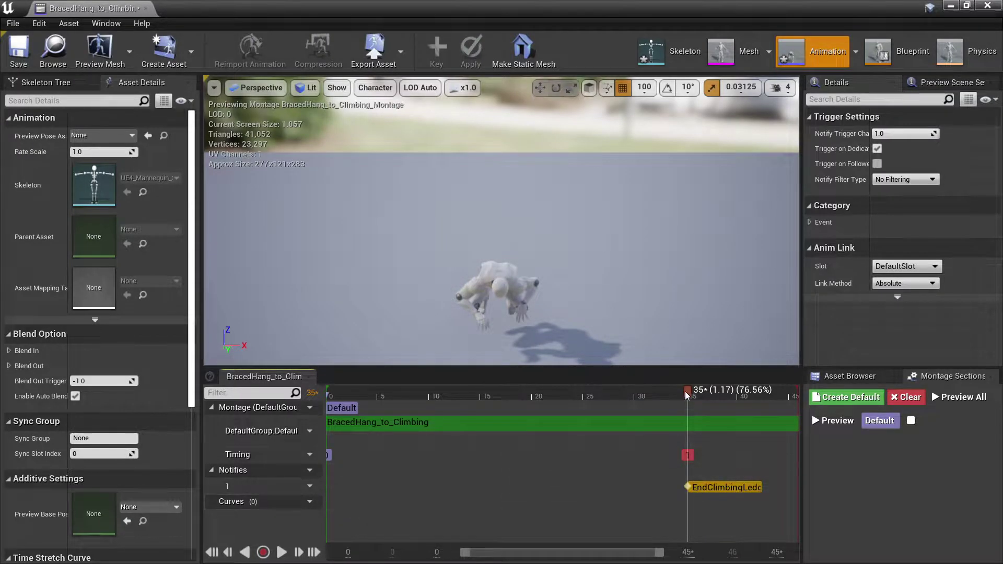
{"action": "left_click_drag", "start_coordinate": [684, 390], "coordinate": [770, 393]}
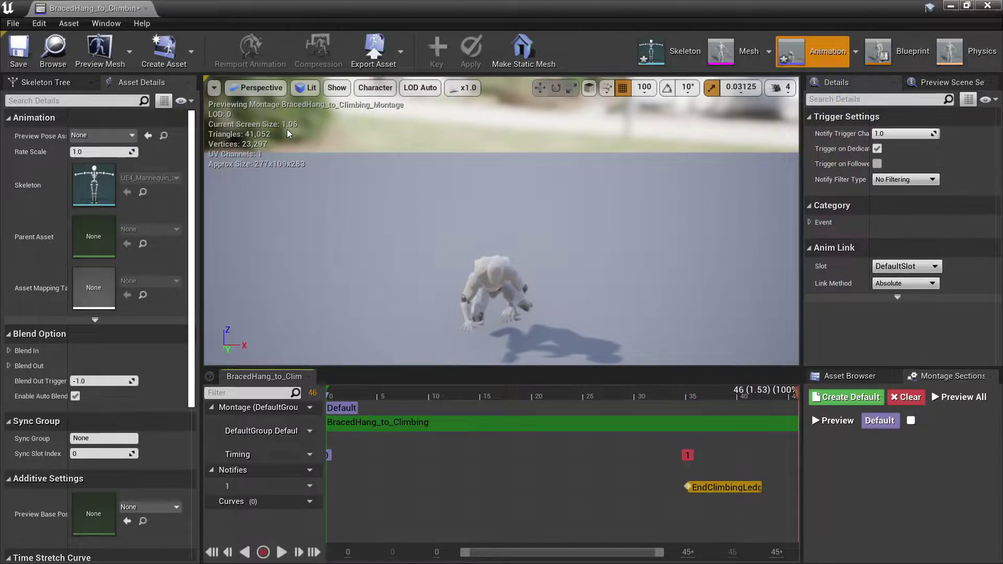
{"action": "left_click", "coordinate": [19, 49]}
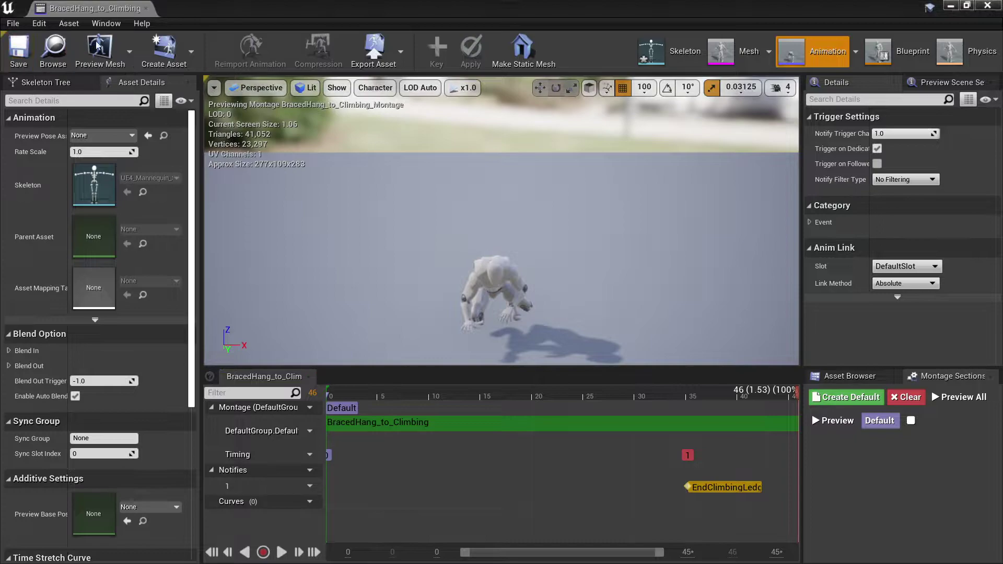
Close the montage and open ThirdPersonCharacter from Content > TP > ThirdPersonBP > Blueprints
{"action": "left_click", "coordinate": [146, 9]}
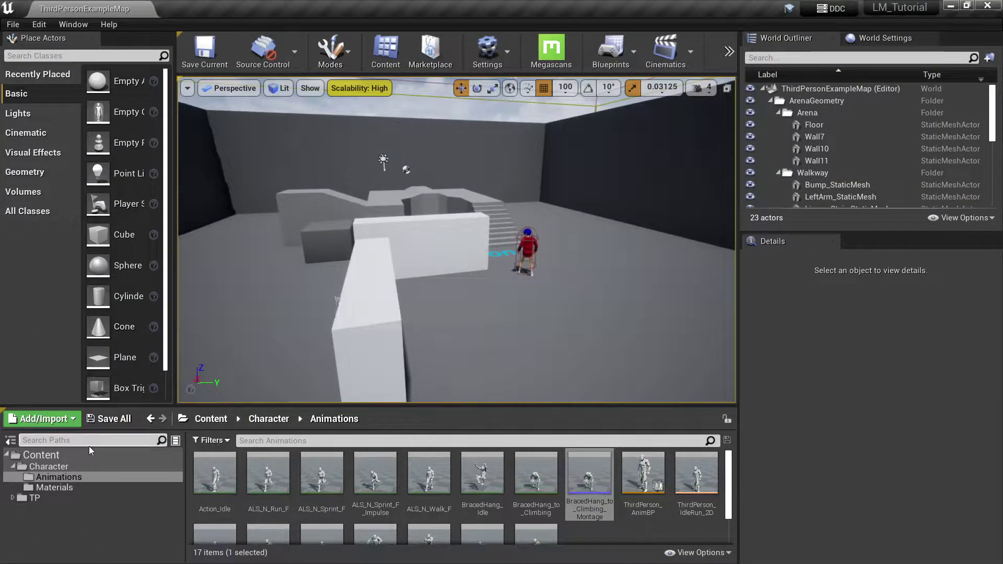
{"action": "left_click", "coordinate": [43, 499]}
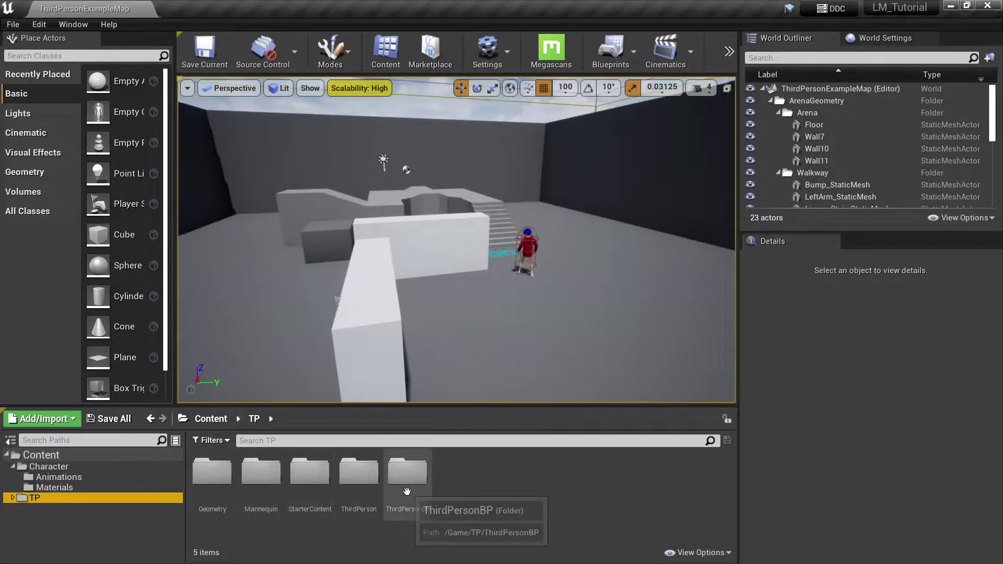
{"action": "double_click", "coordinate": [407, 471]}
{"action": "left_click", "coordinate": [214, 488]}
{"action": "double_click", "coordinate": [214, 491]}
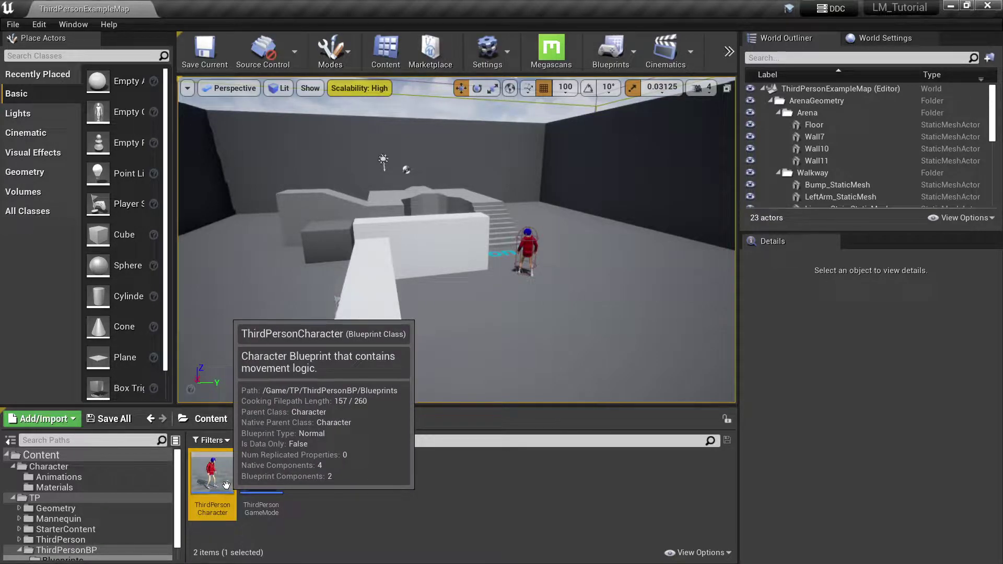
{"action": "double_click", "coordinate": [226, 485]}
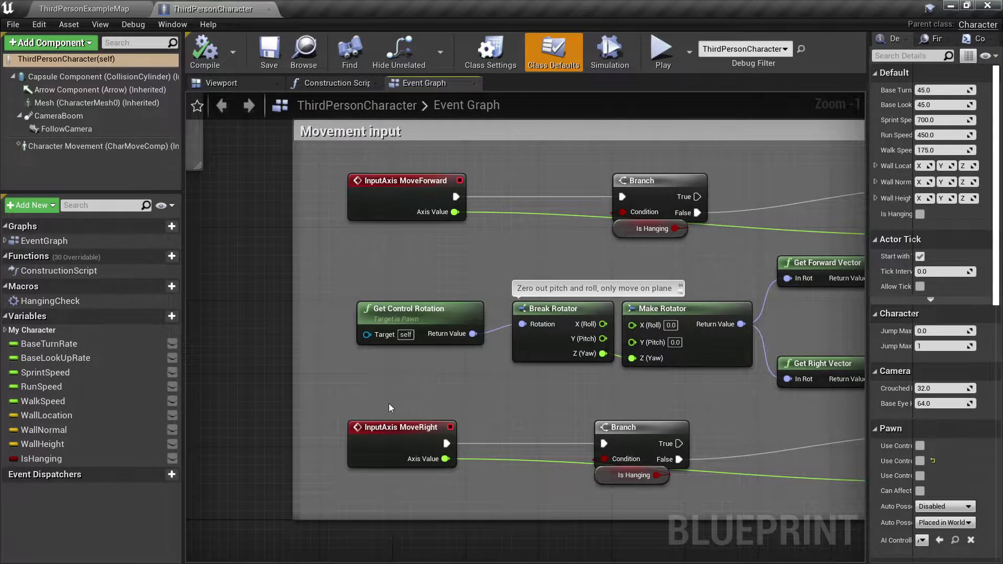
Pan the event graph to show the Mouse, Jump, Touch and Gamepad input groups
{"action": "right_click_drag", "start_coordinate": [389, 403], "coordinate": [697, 371]}
{"action": "right_click_drag", "start_coordinate": [444, 412], "coordinate": [700, 327]}
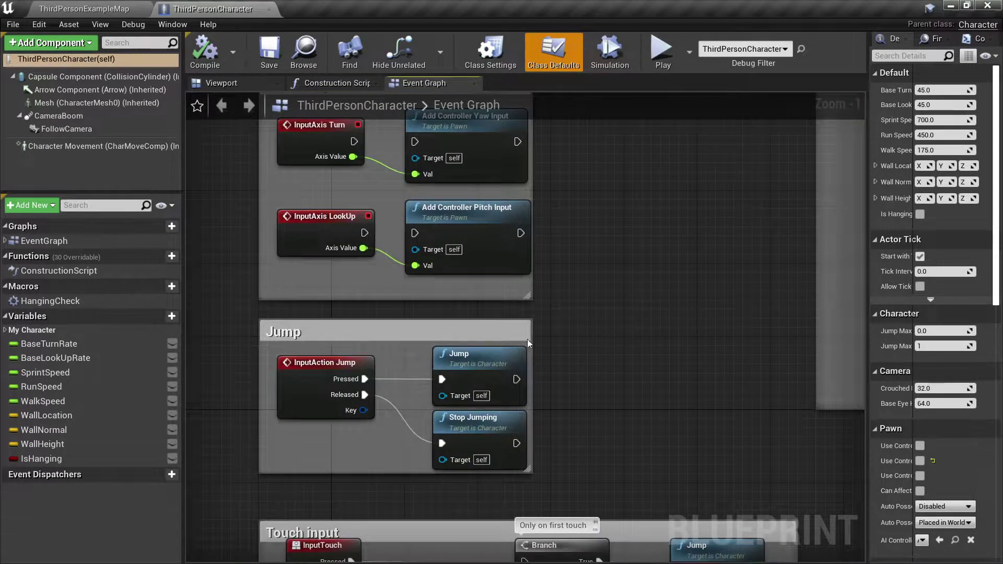
{"action": "right_click_drag", "start_coordinate": [528, 342], "coordinate": [494, 386]}
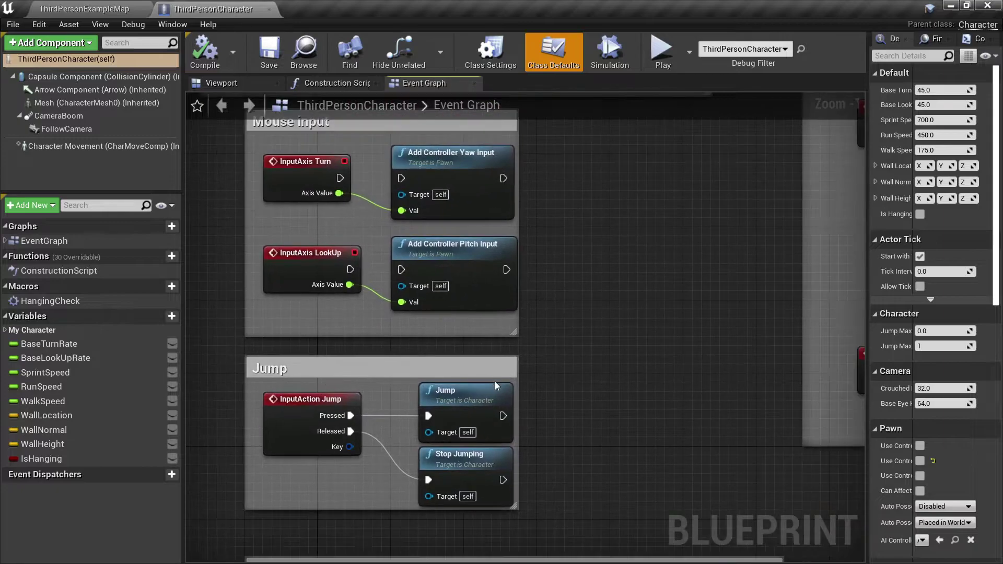
{"action": "scroll", "coordinate": [493, 377], "scroll_direction": "down", "scroll_amount": 3}
{"action": "mouse_move", "coordinate": [591, 398]}
{"action": "right_mouse_down"}
{"action": "mouse_move", "coordinate": [775, 353]}
{"action": "mouse_move", "coordinate": [590, 413]}
{"action": "right_mouse_up"}
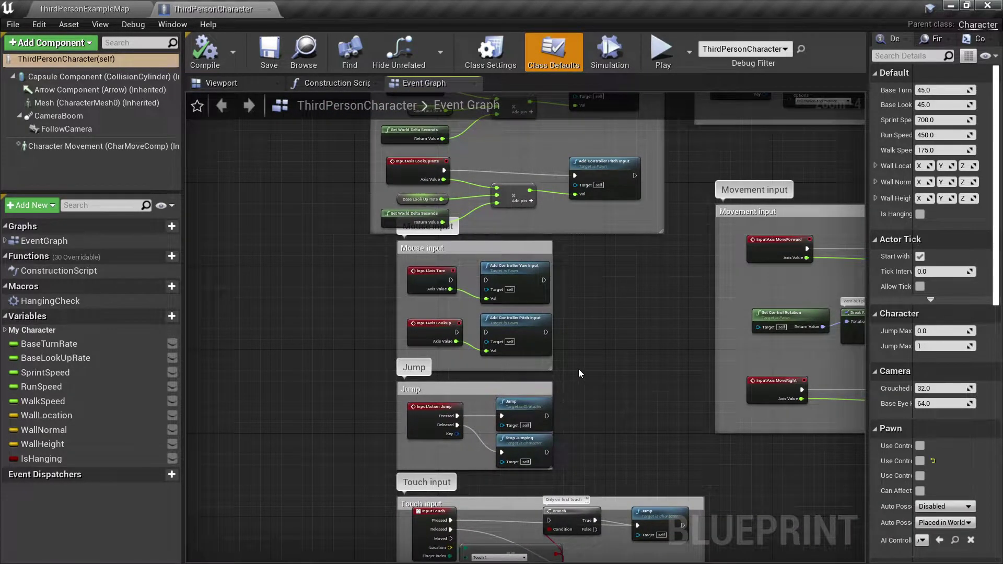
{"action": "mouse_move", "coordinate": [578, 369]}
{"action": "right_mouse_down"}
{"action": "mouse_move", "coordinate": [603, 422]}
{"action": "mouse_move", "coordinate": [621, 231]}
{"action": "right_mouse_up"}
{"action": "left_click_drag", "start_coordinate": [598, 354], "coordinate": [302, 266]}
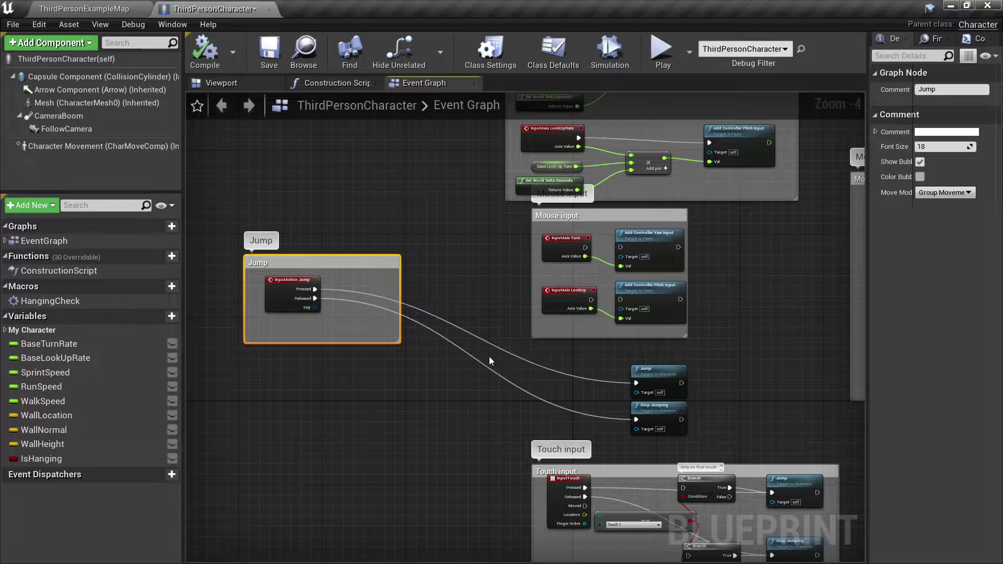
{"action": "key", "text": "ctrl+z"}
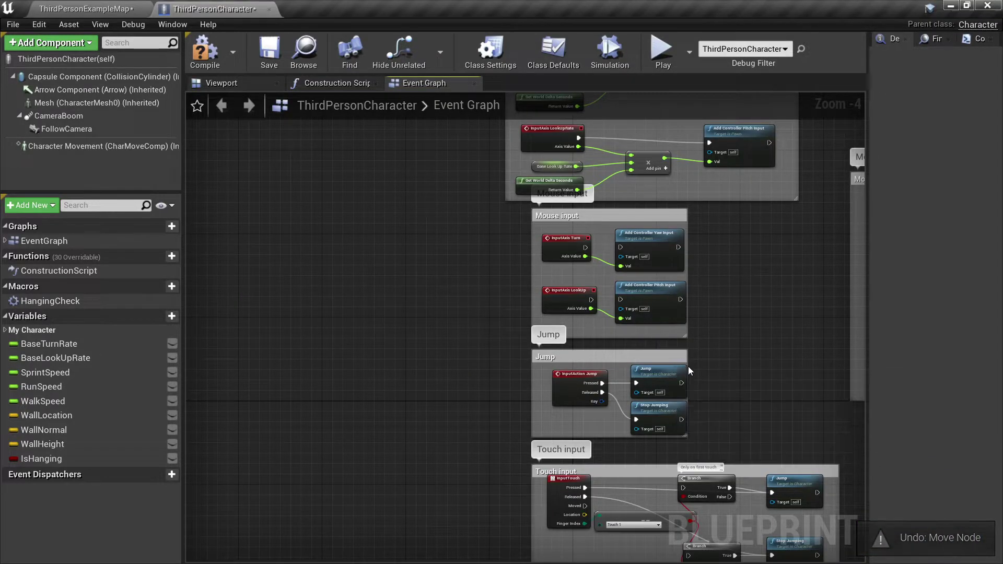
Move the Jump comment box to open space, enlarge it, and shift Jump and Stop Jumping right
{"action": "left_click_drag", "start_coordinate": [686, 363], "coordinate": [692, 363]}
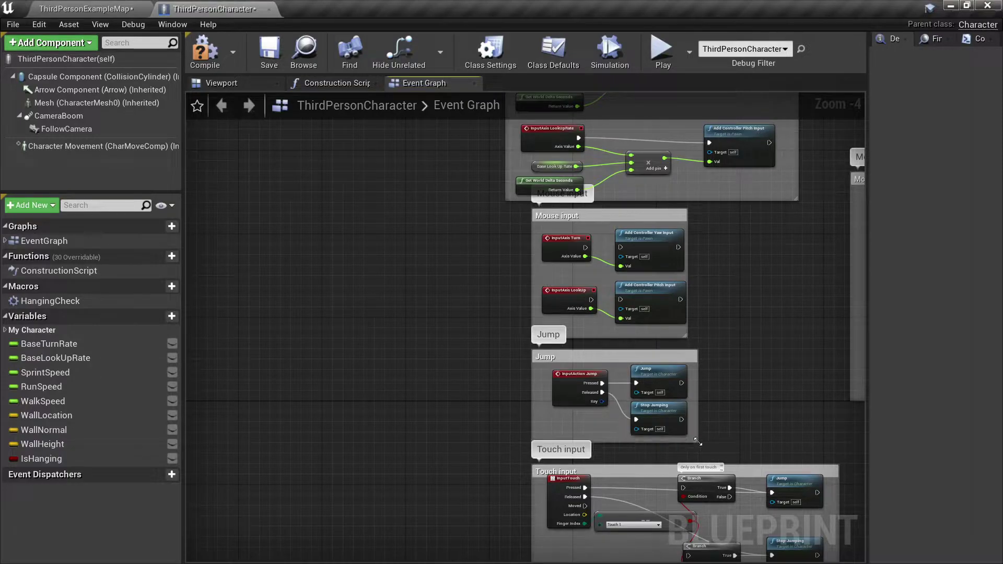
{"action": "left_click_drag", "start_coordinate": [543, 357], "coordinate": [561, 316]}
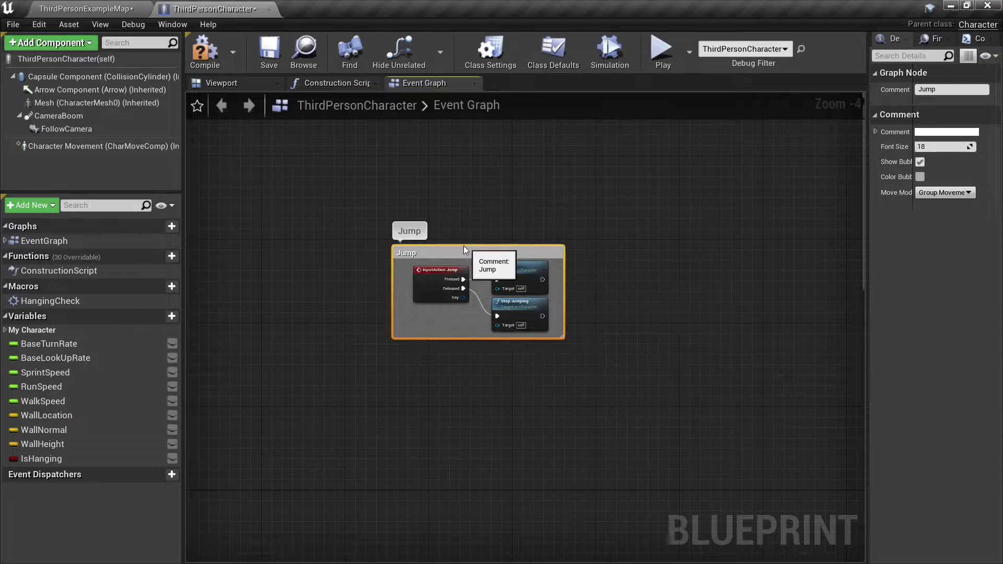
{"action": "scroll", "coordinate": [521, 338], "scroll_direction": "up", "scroll_amount": 4}
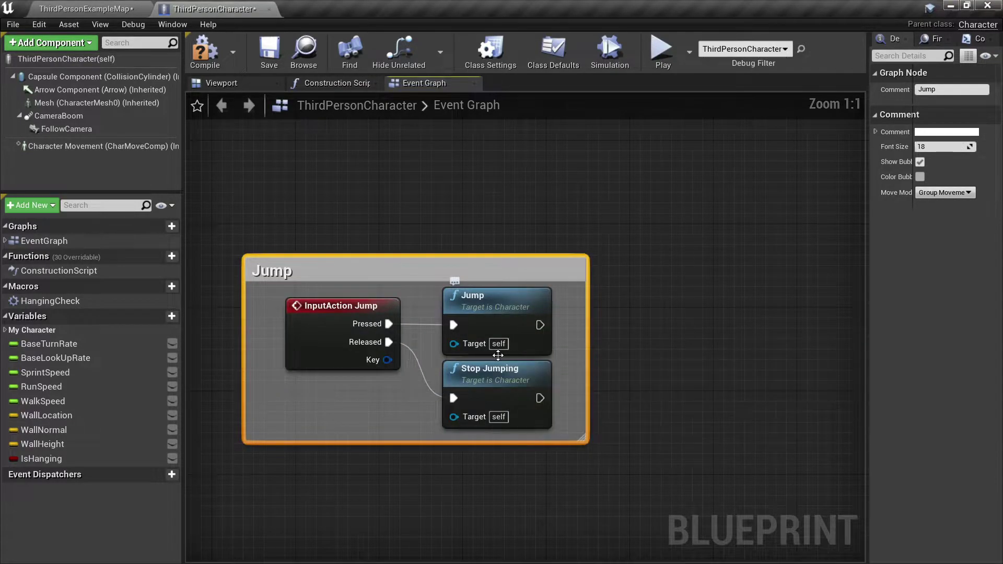
{"action": "right_click_drag", "start_coordinate": [521, 338], "coordinate": [492, 293]}
{"action": "left_click_drag", "start_coordinate": [556, 407], "coordinate": [837, 561]}
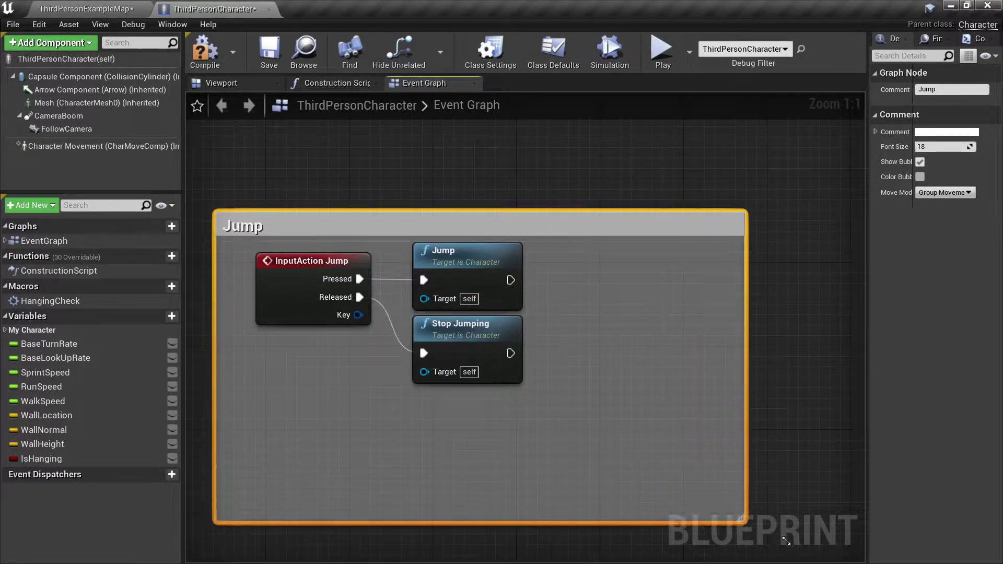
{"action": "right_click_drag", "start_coordinate": [642, 438], "coordinate": [583, 397]}
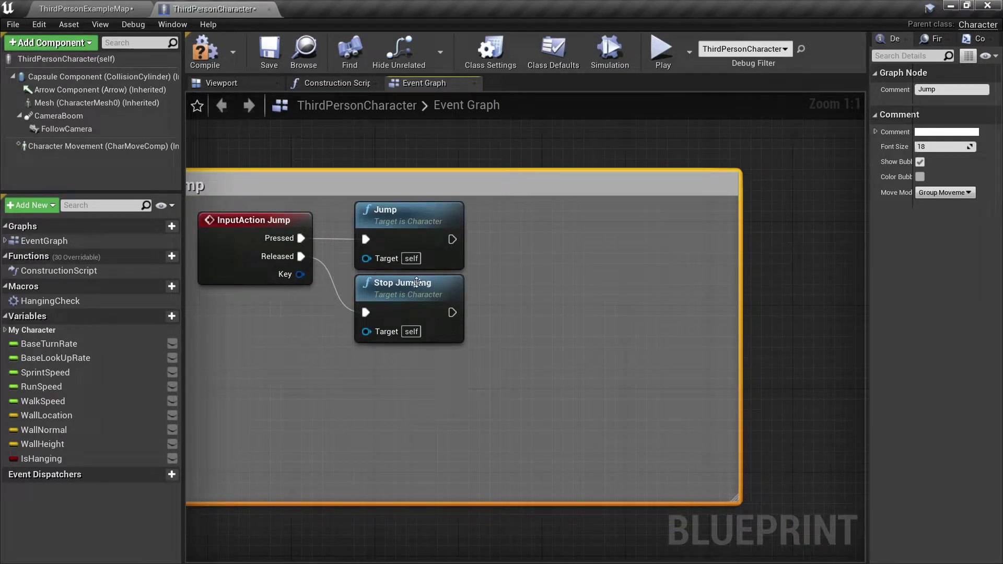
{"action": "mouse_move", "coordinate": [337, 222]}
{"action": "left_mouse_down"}
{"action": "mouse_move", "coordinate": [394, 297]}
{"action": "mouse_move", "coordinate": [599, 296]}
{"action": "left_mouse_up"}
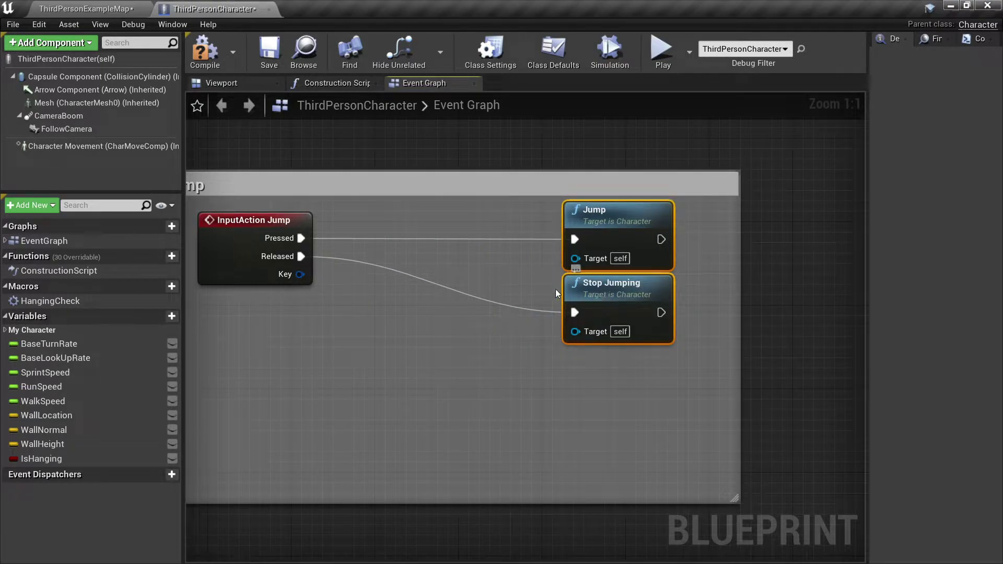
Add upper and lower Branch nodes: Pressed→Branch True→Jump, Released→Branch True→Stop Jumping
{"action": "left_click", "coordinate": [379, 224]}
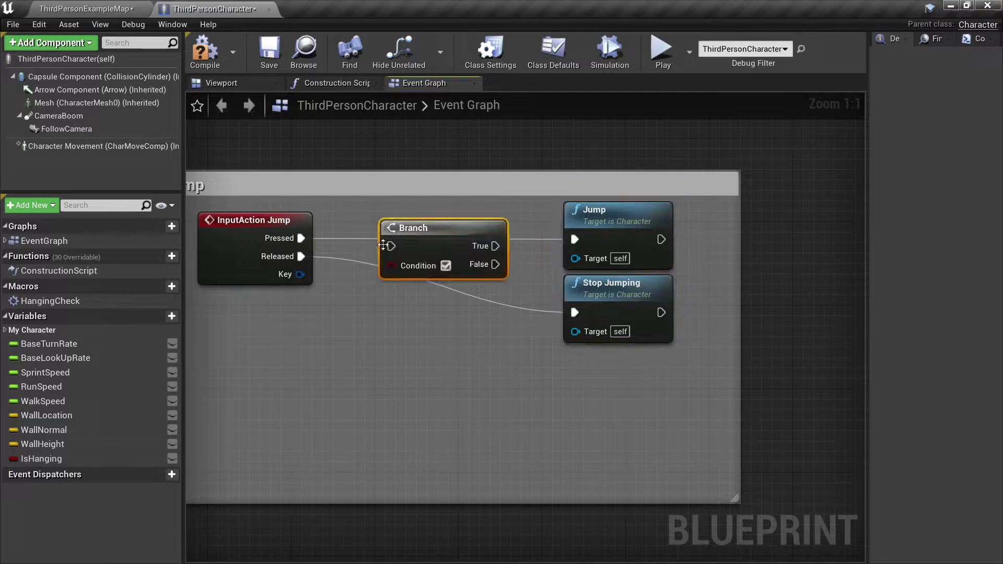
{"action": "left_click", "coordinate": [384, 312]}
{"action": "left_click_drag", "start_coordinate": [600, 290], "coordinate": [603, 406]}
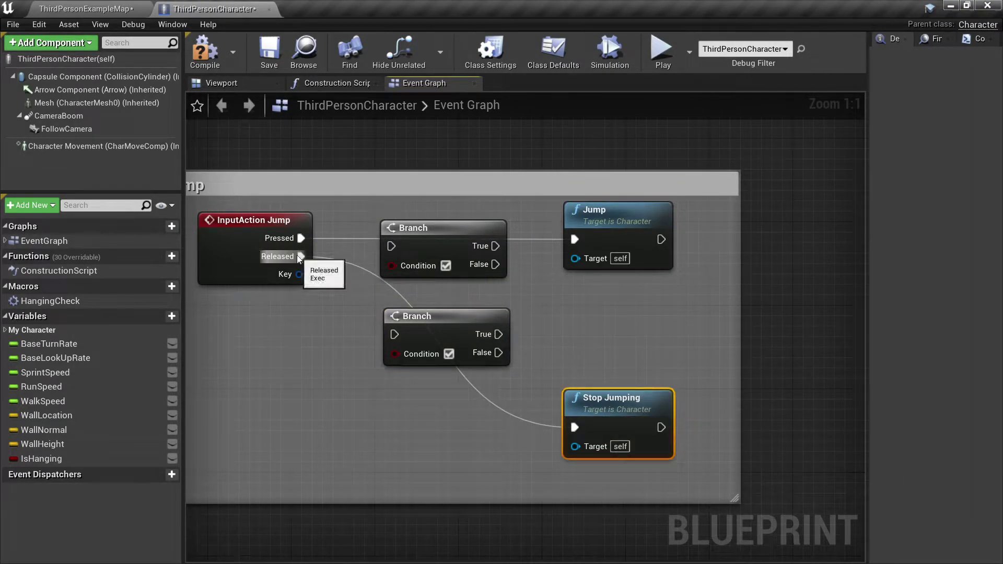
{"action": "left_click_drag", "start_coordinate": [299, 256], "coordinate": [394, 334]}
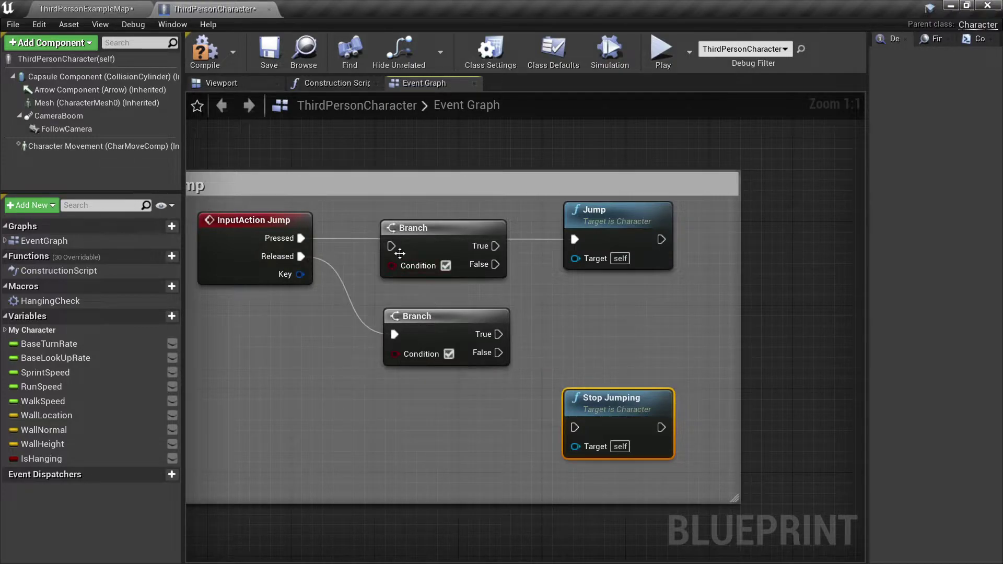
{"action": "mouse_move", "coordinate": [400, 254]}
{"action": "left_mouse_down", "text": "ctrl"}
{"action": "mouse_move", "coordinate": [302, 239]}
{"action": "mouse_move", "coordinate": [400, 230]}
{"action": "left_mouse_up", "text": "ctrl"}
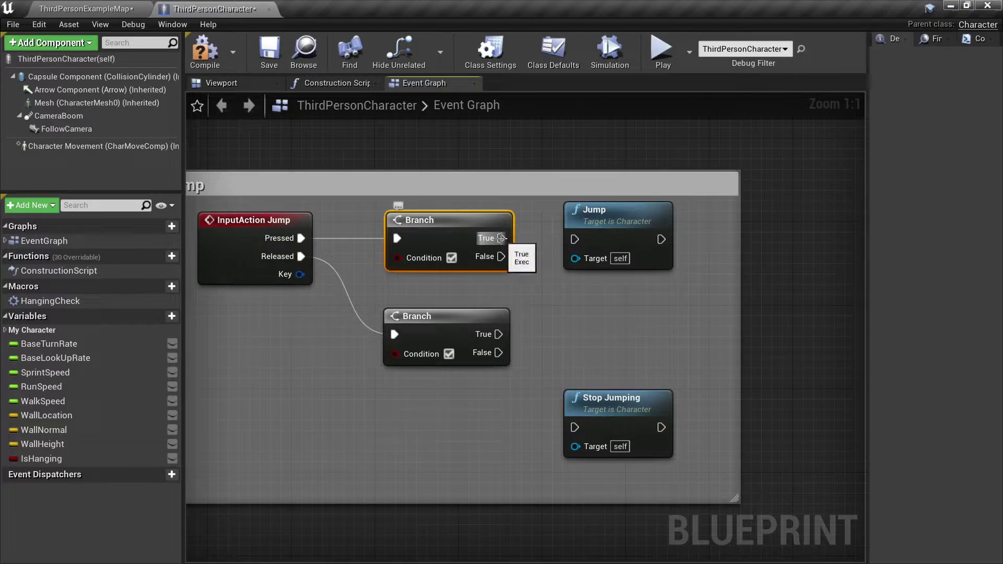
{"action": "left_click_drag", "start_coordinate": [501, 238], "coordinate": [575, 239]}
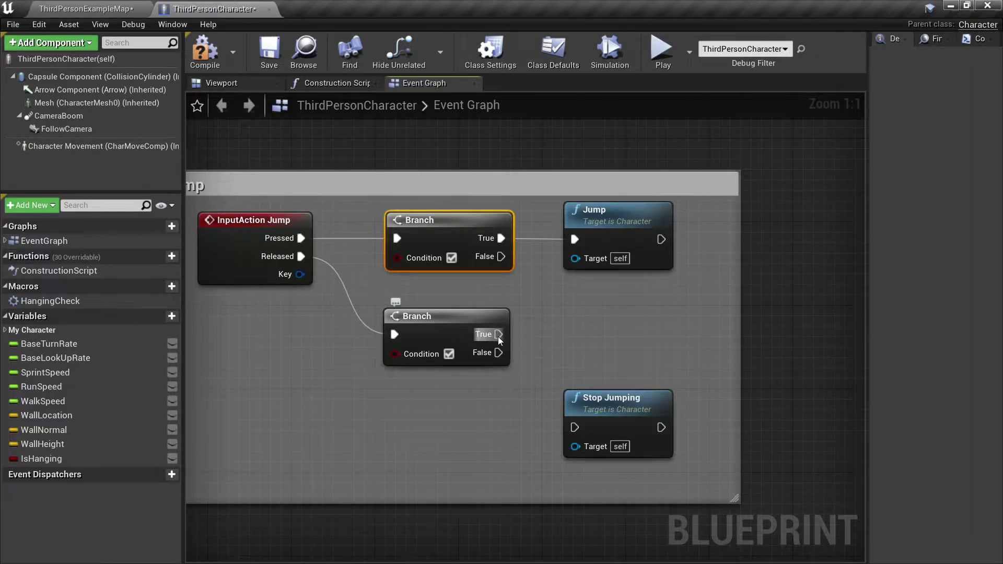
{"action": "left_click_drag", "start_coordinate": [497, 336], "coordinate": [575, 428]}
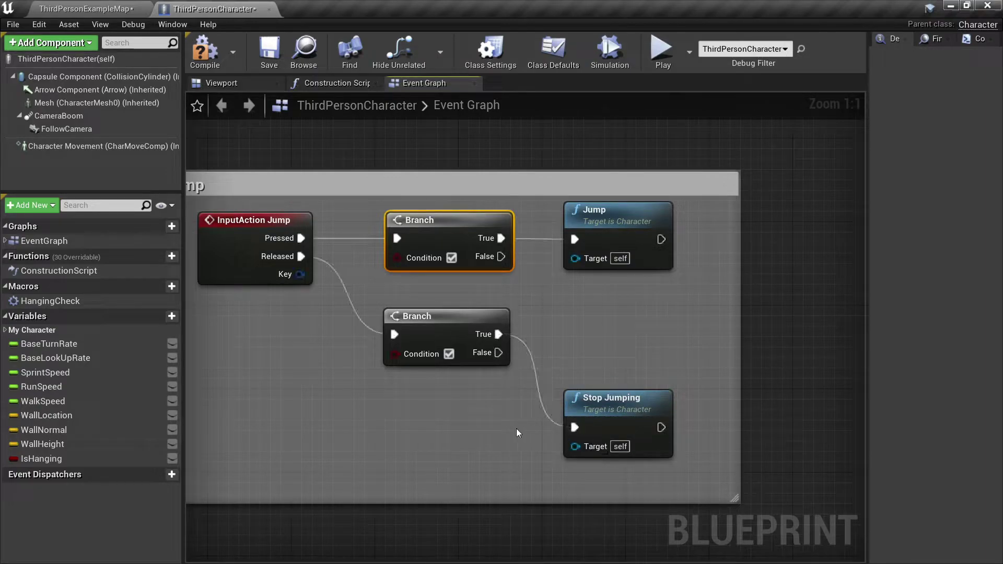
Add an IsHanging getter through a NOT node into both Branch Condition pins, then tidy the lower Branch
{"action": "left_click_drag", "start_coordinate": [58, 460], "coordinate": [353, 422]}
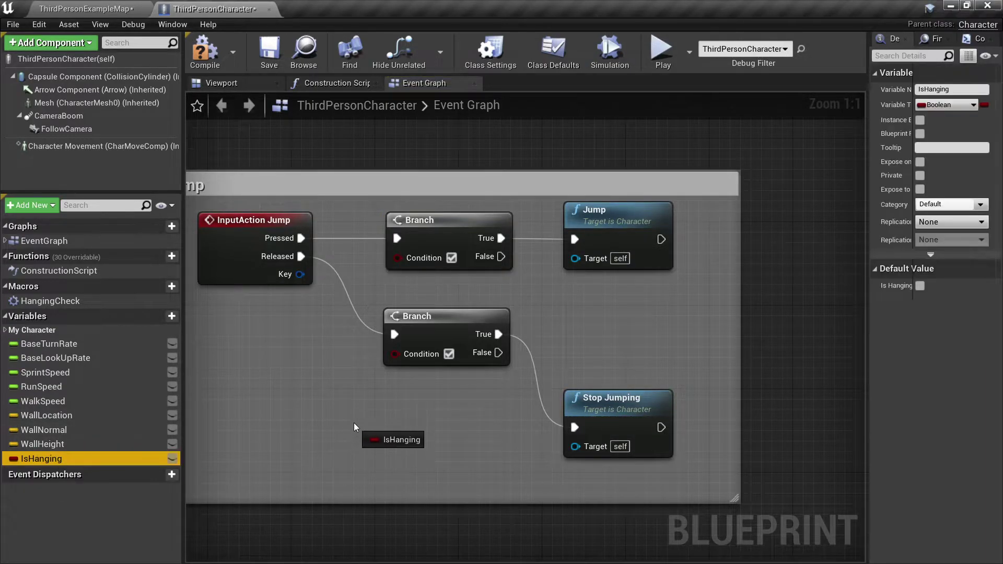
{"action": "mouse_move", "coordinate": [212, 321]}
{"action": "left_mouse_down"}
{"action": "mouse_move", "coordinate": [233, 330]}
{"action": "mouse_move", "coordinate": [211, 348]}
{"action": "left_mouse_up"}
{"action": "left_click", "coordinate": [233, 330]}
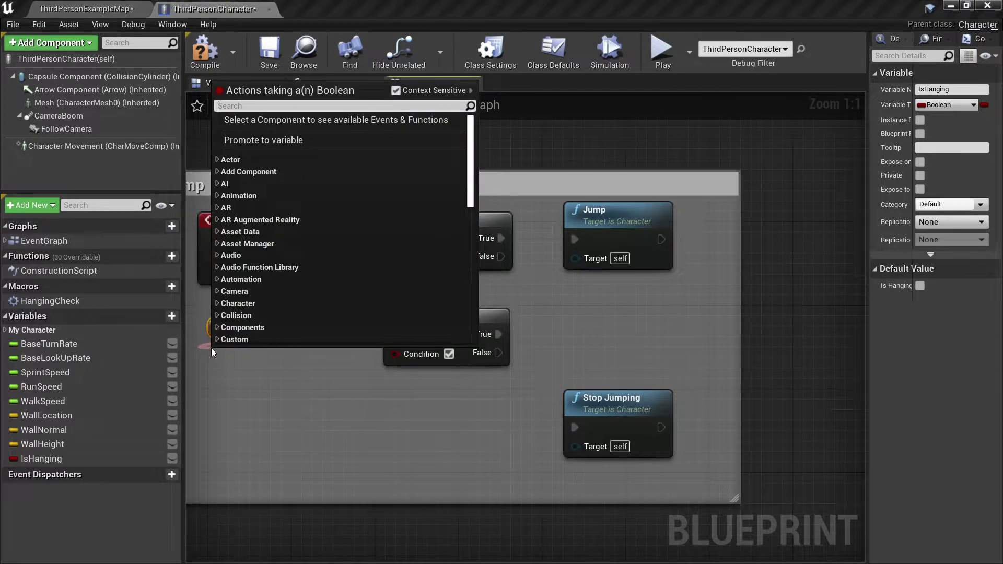
{"action": "type", "text": "not"}
{"action": "key", "text": "Return"}
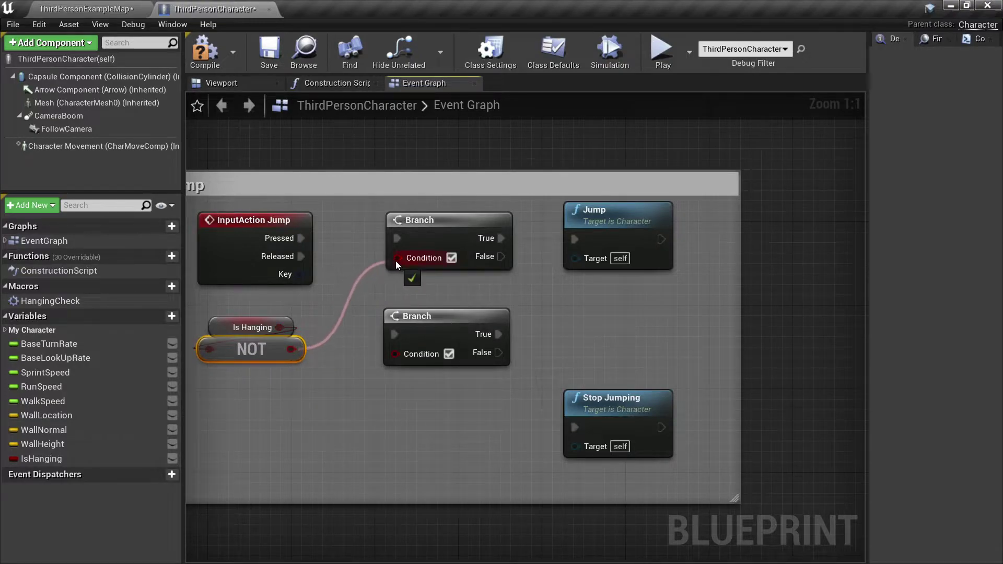
{"action": "left_click_drag", "start_coordinate": [288, 349], "coordinate": [397, 257]}
{"action": "left_click_drag", "start_coordinate": [288, 350], "coordinate": [397, 352]}
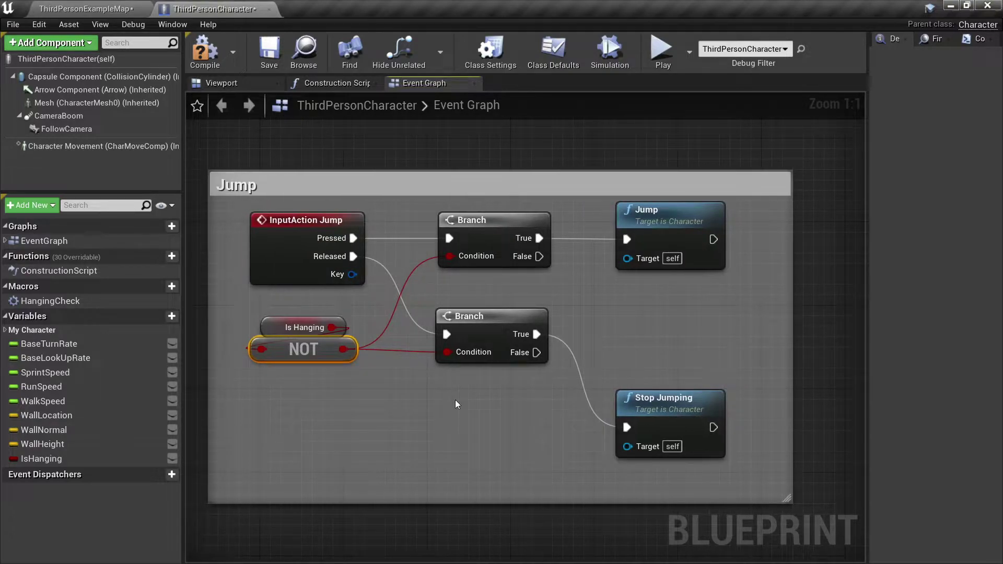
{"action": "right_click_drag", "start_coordinate": [455, 399], "coordinate": [473, 399]}
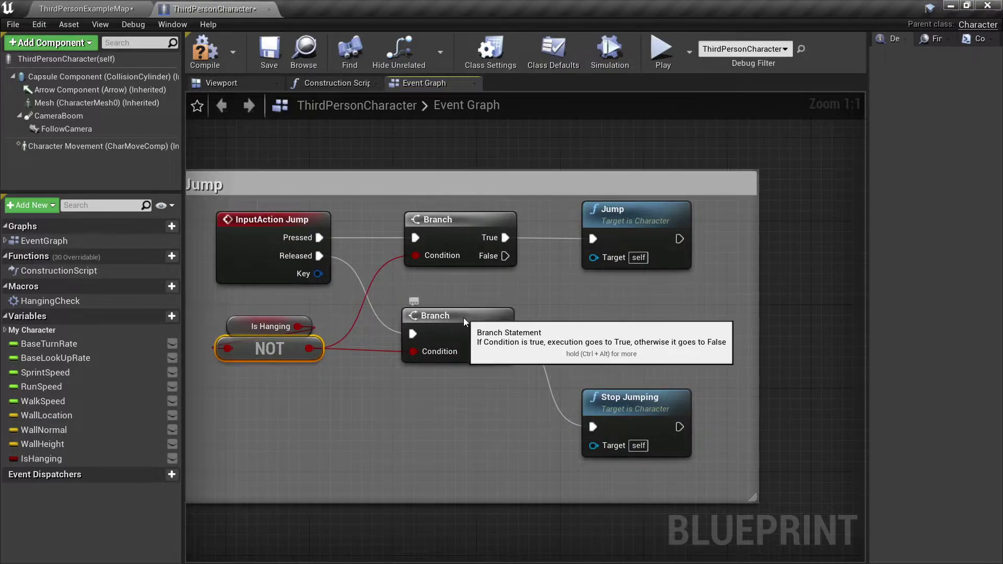
{"action": "mouse_move", "coordinate": [463, 318]}
{"action": "left_mouse_down"}
{"action": "mouse_move", "coordinate": [462, 400]}
{"action": "mouse_move", "coordinate": [485, 380]}
{"action": "mouse_move", "coordinate": [485, 349]}
{"action": "left_mouse_up"}
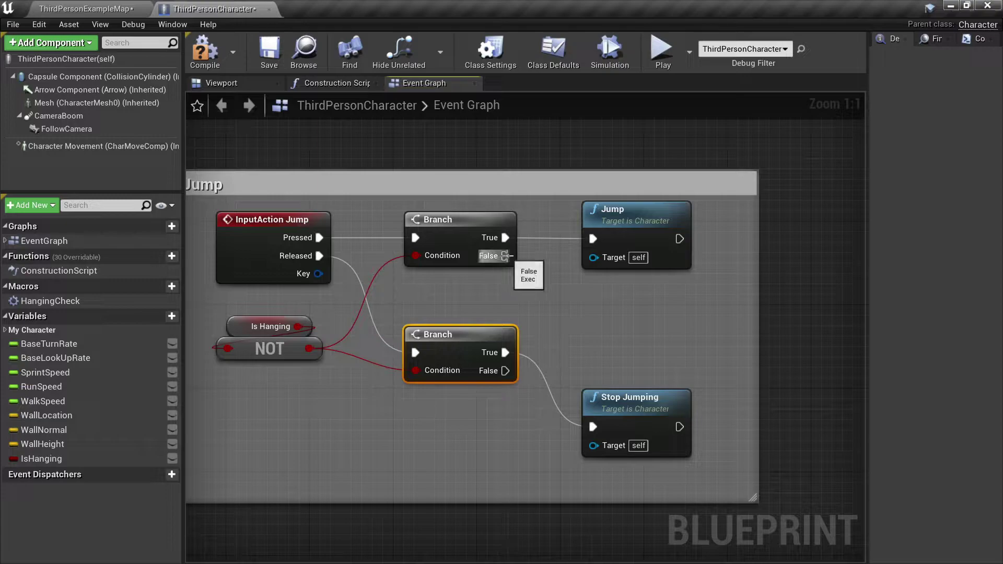
Create a macro named ClimbingLedge and place its node in the Event Graph
{"action": "left_click", "coordinate": [167, 289]}
{"action": "type", "text": "Cli"}
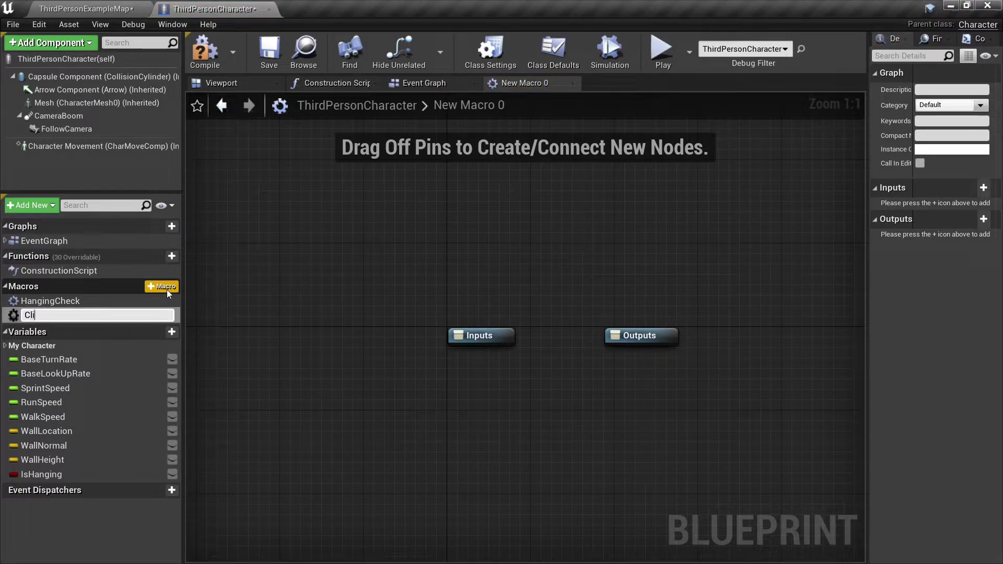
{"action": "type", "text": "mbingLedge"}
{"action": "key", "text": "Return"}
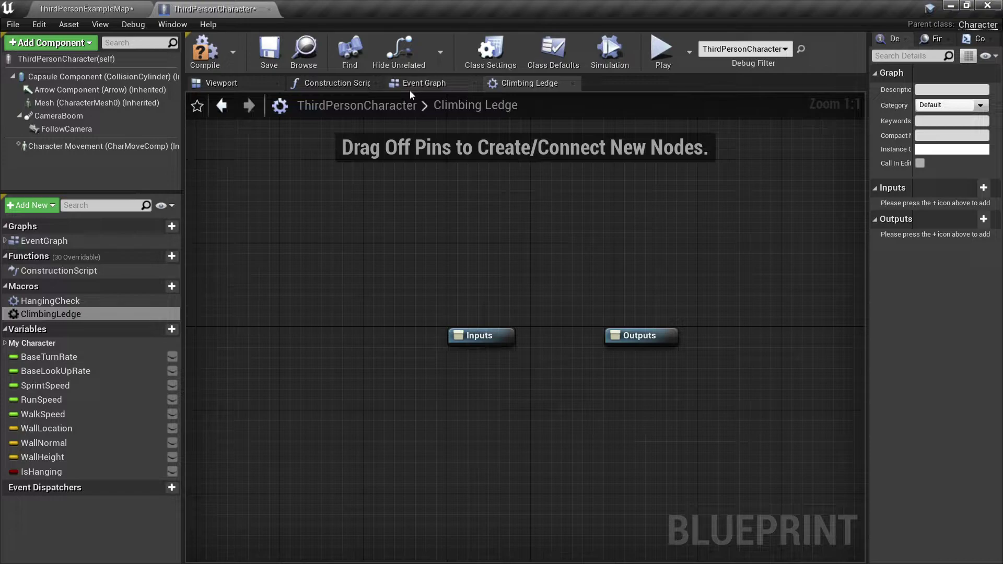
{"action": "left_click", "coordinate": [409, 89]}
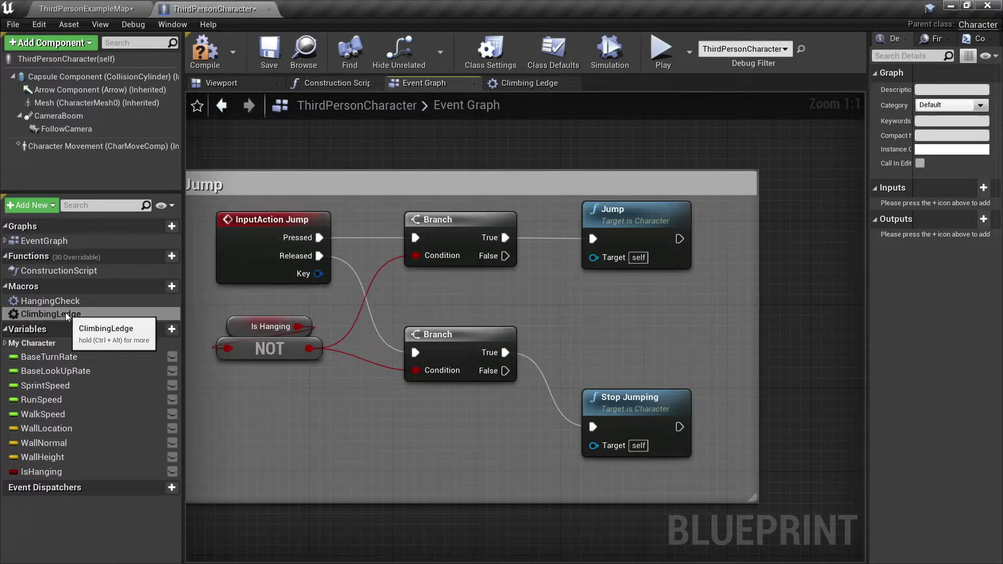
{"action": "left_click_drag", "start_coordinate": [65, 313], "coordinate": [614, 319]}
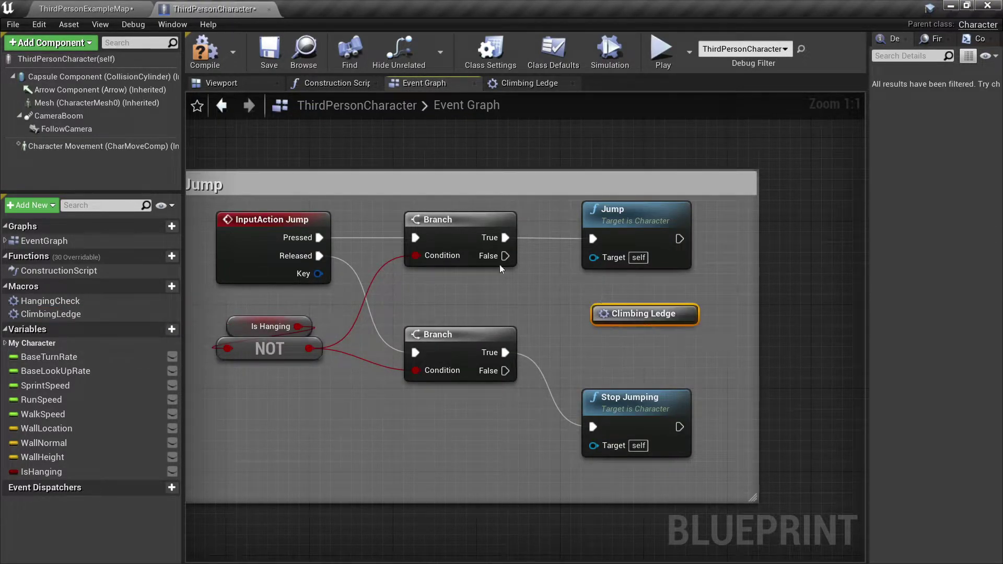
Give the ClimbingLedge macro an execution input parameter and an output parameter
{"action": "left_click", "coordinate": [514, 88]}
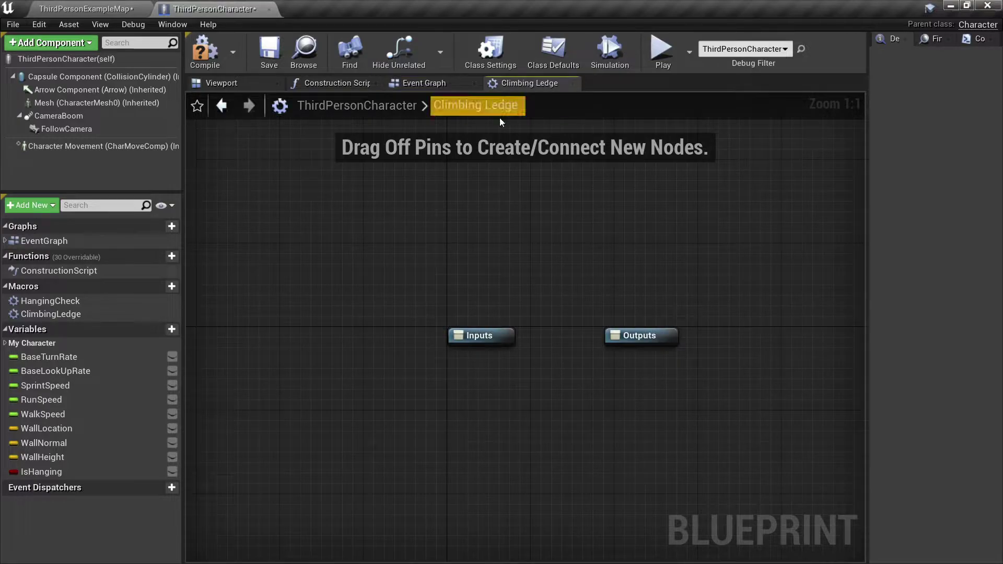
{"action": "left_click", "coordinate": [472, 337]}
{"action": "left_click_drag", "start_coordinate": [865, 275], "coordinate": [760, 240]}
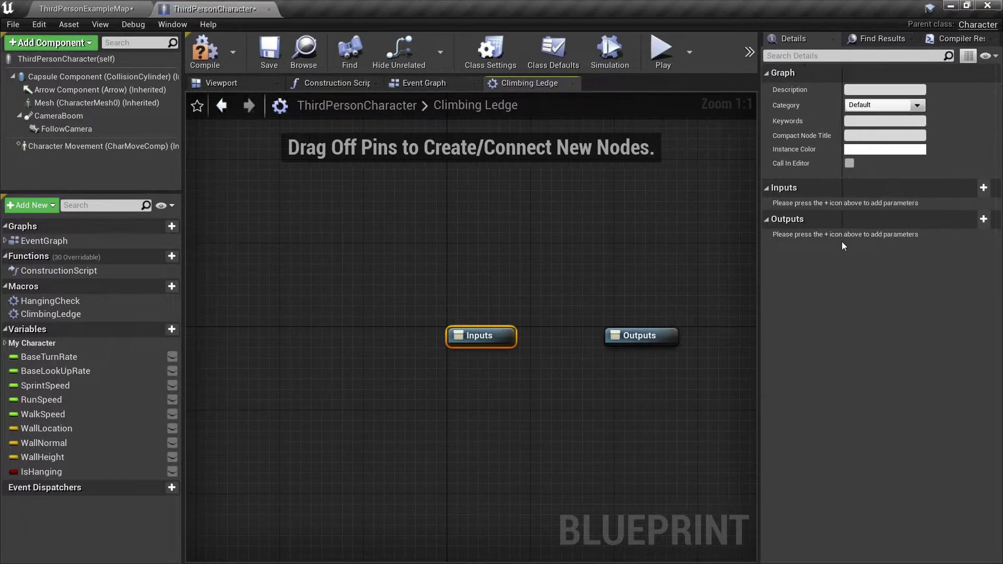
{"action": "left_click", "coordinate": [983, 187]}
{"action": "type", "text": "execute"}
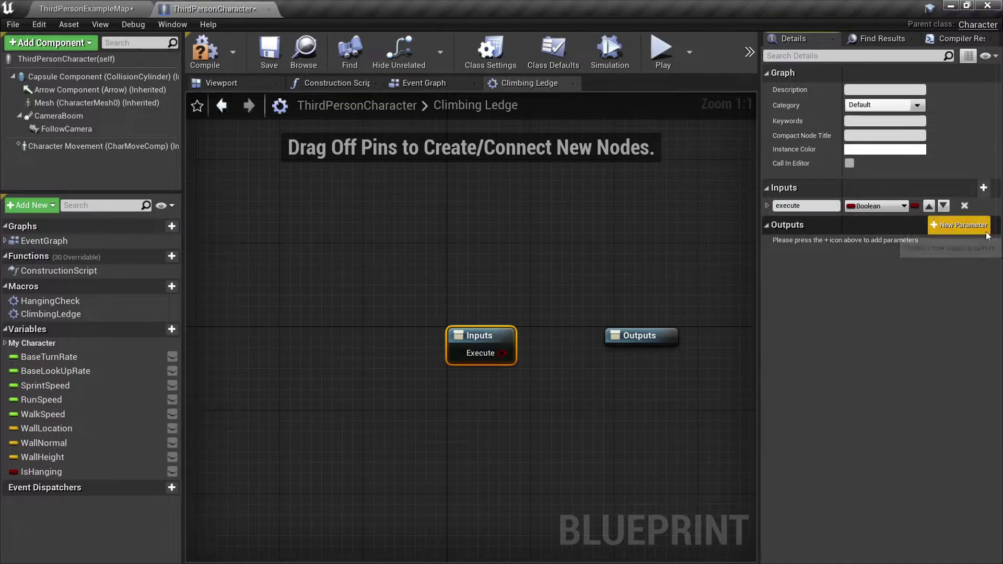
{"action": "left_click", "coordinate": [899, 211]}
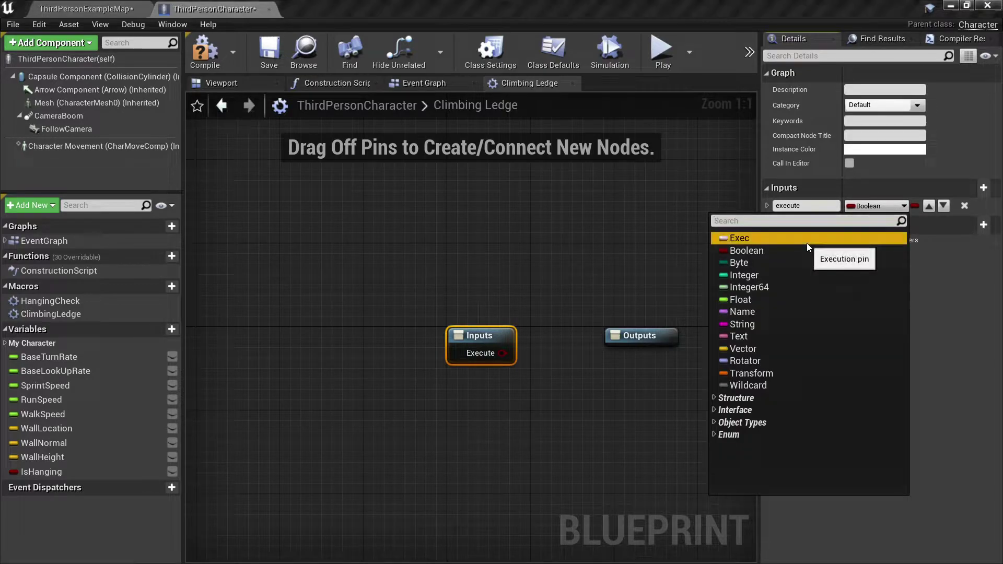
{"action": "left_click", "coordinate": [742, 234]}
{"action": "left_click", "coordinate": [983, 224]}
{"action": "left_click", "coordinate": [906, 242]}
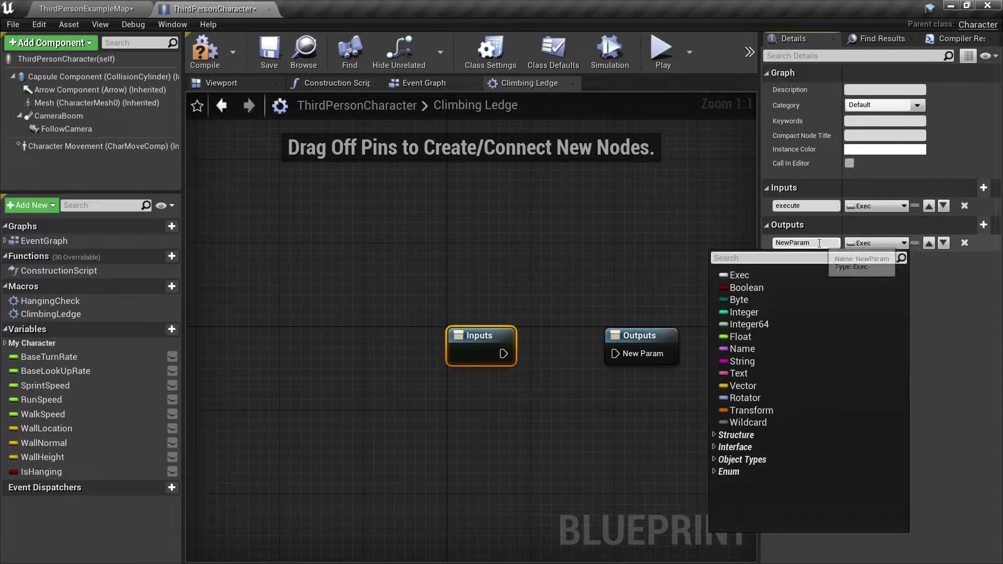
{"action": "left_click", "coordinate": [818, 242]}
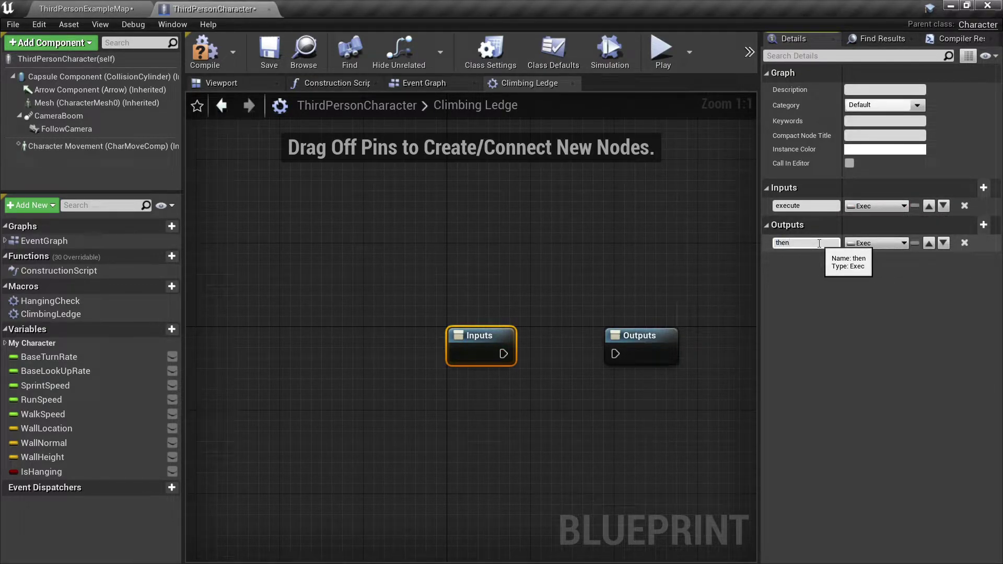
Add a Sequence node, wiring the macro input into it and its Then 1 to Outputs
{"action": "left_click_drag", "start_coordinate": [651, 348], "coordinate": [630, 452]}
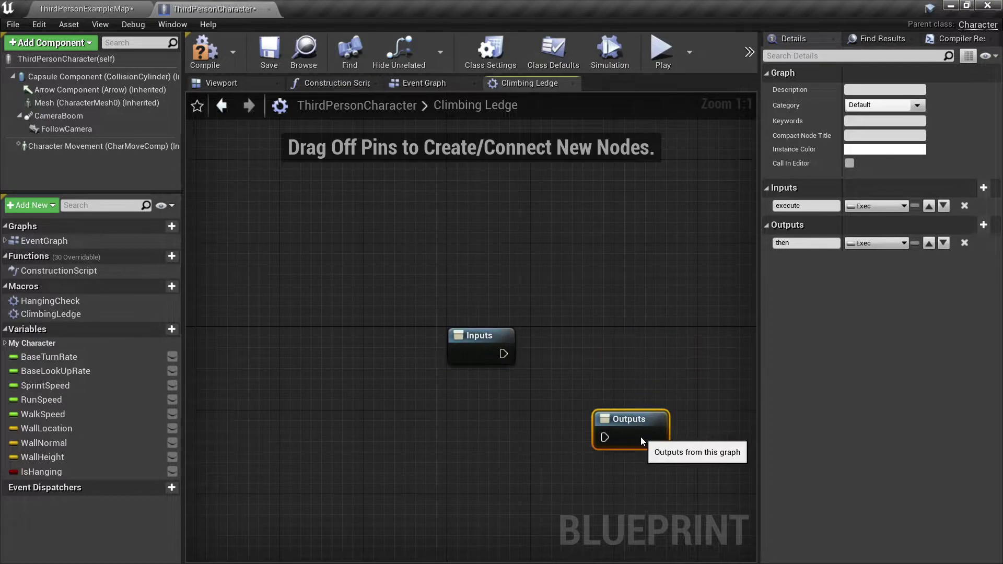
{"action": "left_click", "coordinate": [590, 346]}
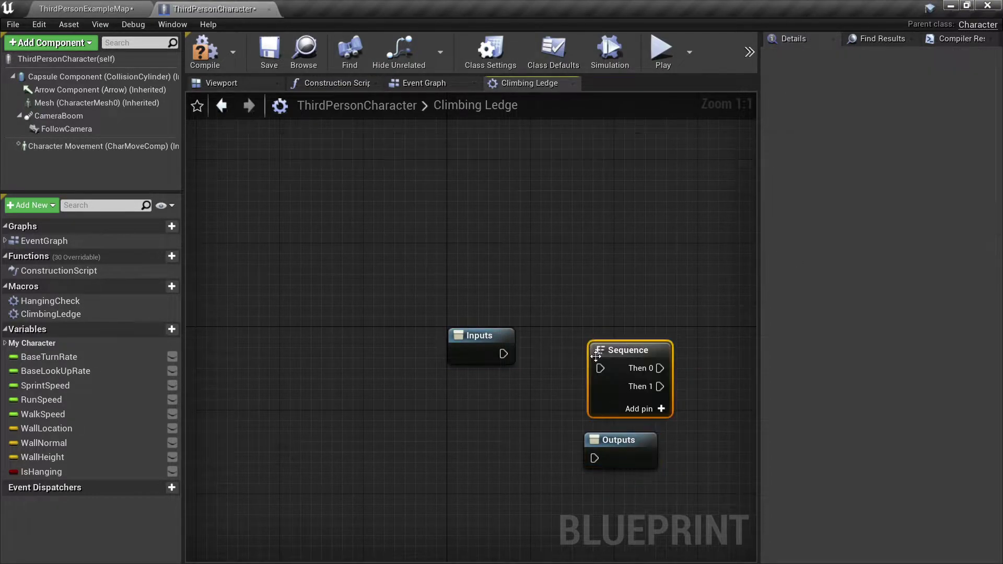
{"action": "right_click_drag", "start_coordinate": [608, 375], "coordinate": [396, 339]}
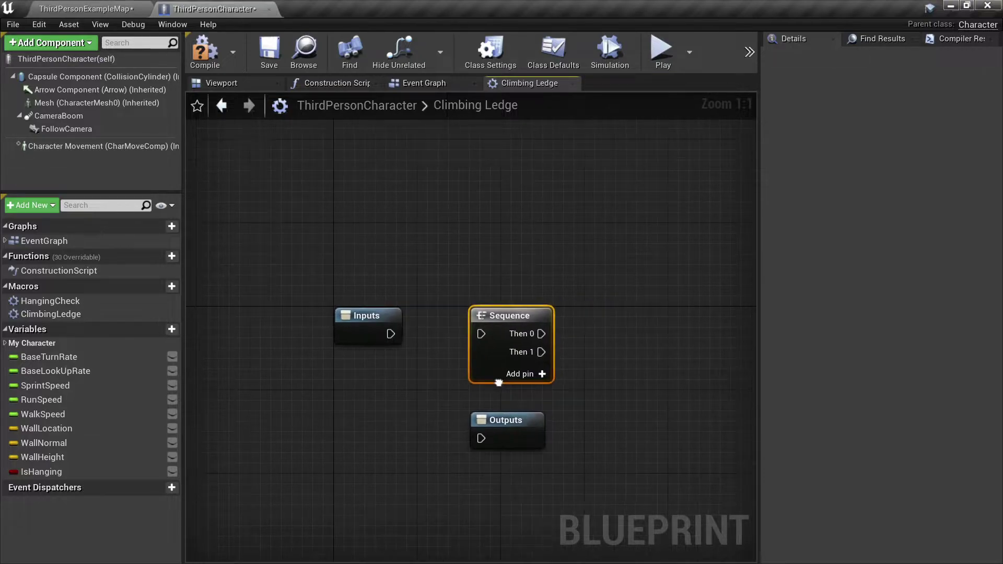
{"action": "left_click_drag", "start_coordinate": [412, 418], "coordinate": [527, 425]}
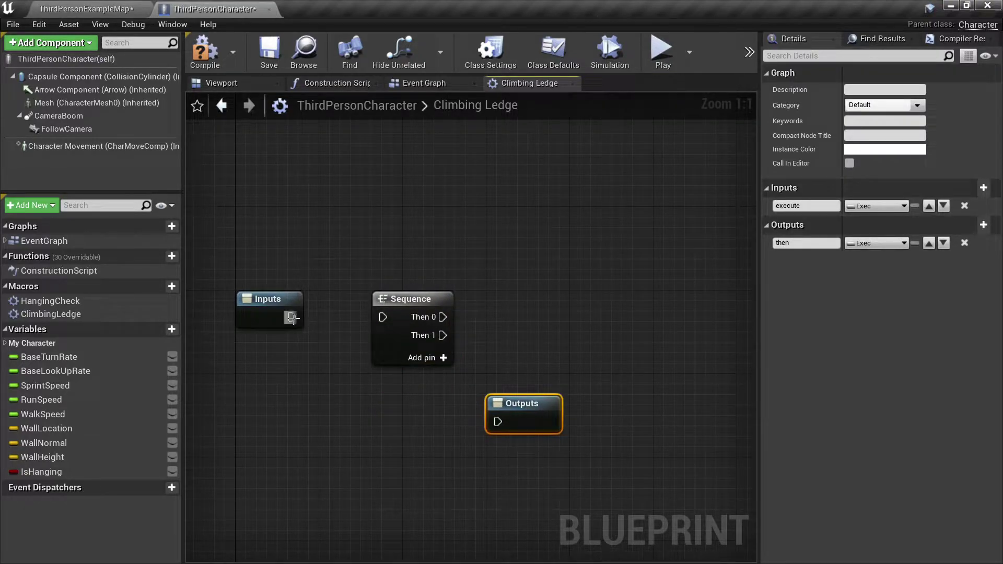
{"action": "left_click_drag", "start_coordinate": [292, 317], "coordinate": [383, 317]}
{"action": "left_click_drag", "start_coordinate": [443, 335], "coordinate": [499, 425]}
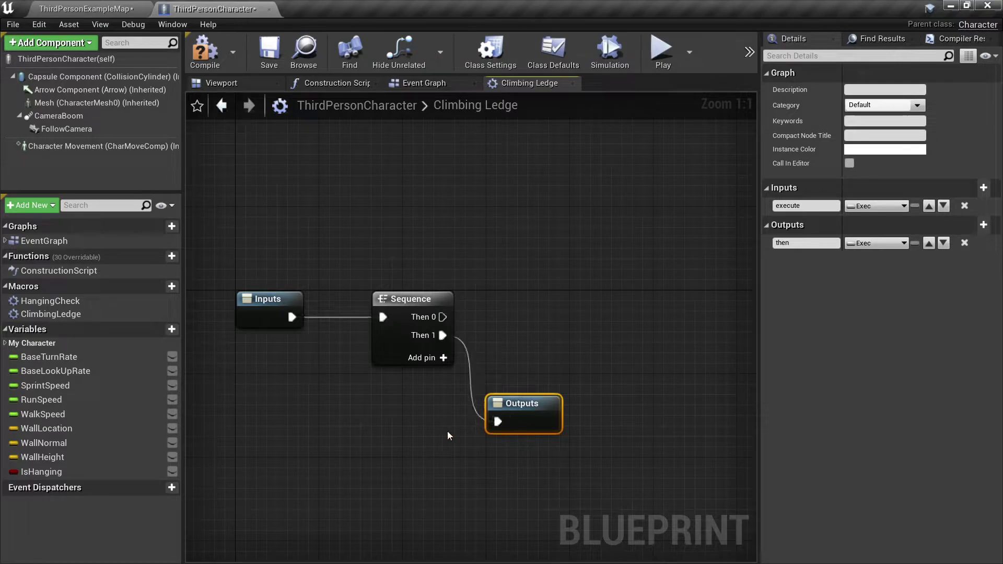
Compile, then wire the upper Branch's False output into the Climbing Ledge node
{"action": "left_click", "coordinate": [201, 57]}
{"action": "left_click", "coordinate": [419, 85]}
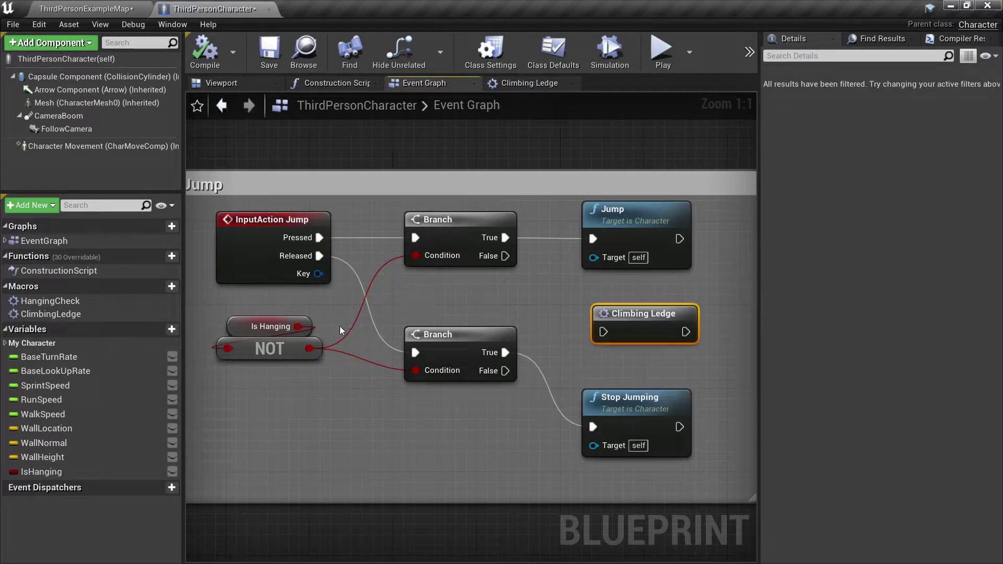
{"action": "left_click_drag", "start_coordinate": [505, 255], "coordinate": [603, 331]}
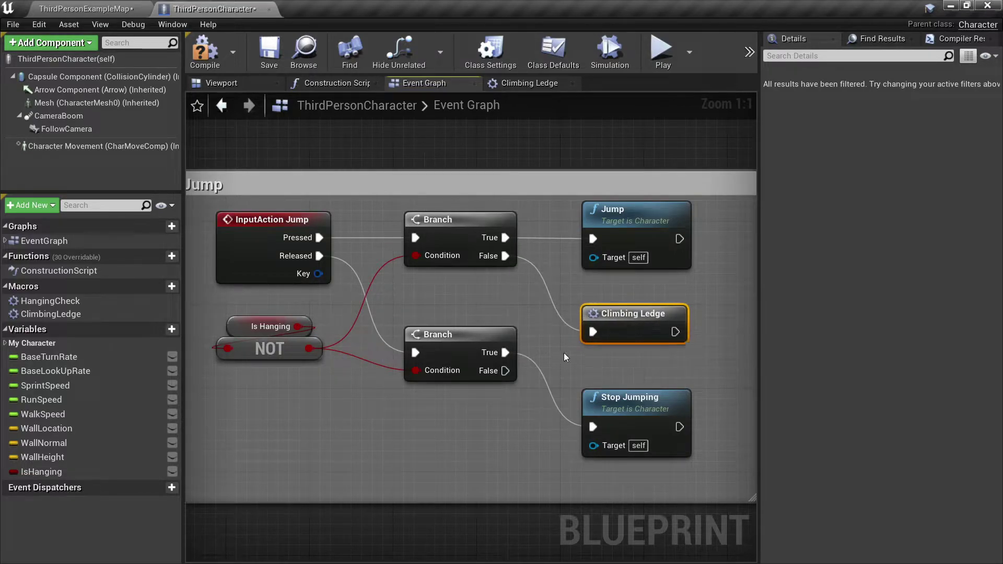
{"action": "left_click", "coordinate": [549, 309]}
{"action": "right_click_drag", "start_coordinate": [478, 306], "coordinate": [523, 305]}
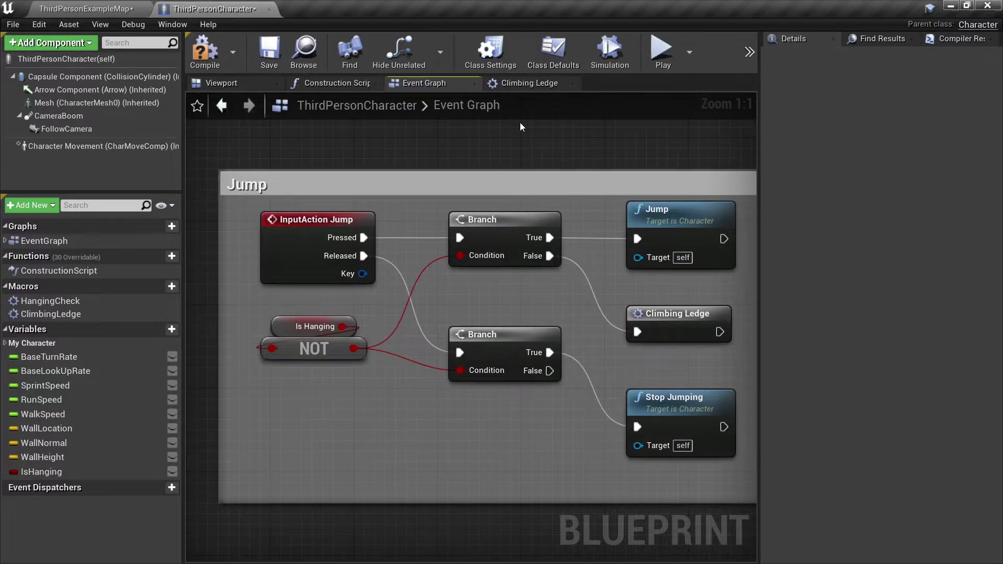
Add a Boolean variable named IsClimbingLedge and compile the blueprint
{"action": "left_click", "coordinate": [532, 85]}
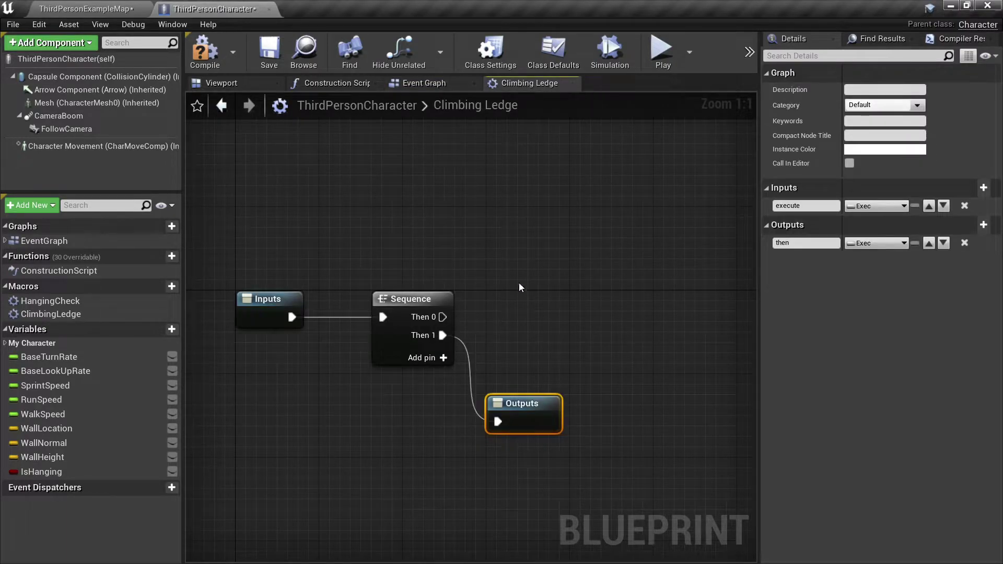
{"action": "left_click", "coordinate": [169, 330]}
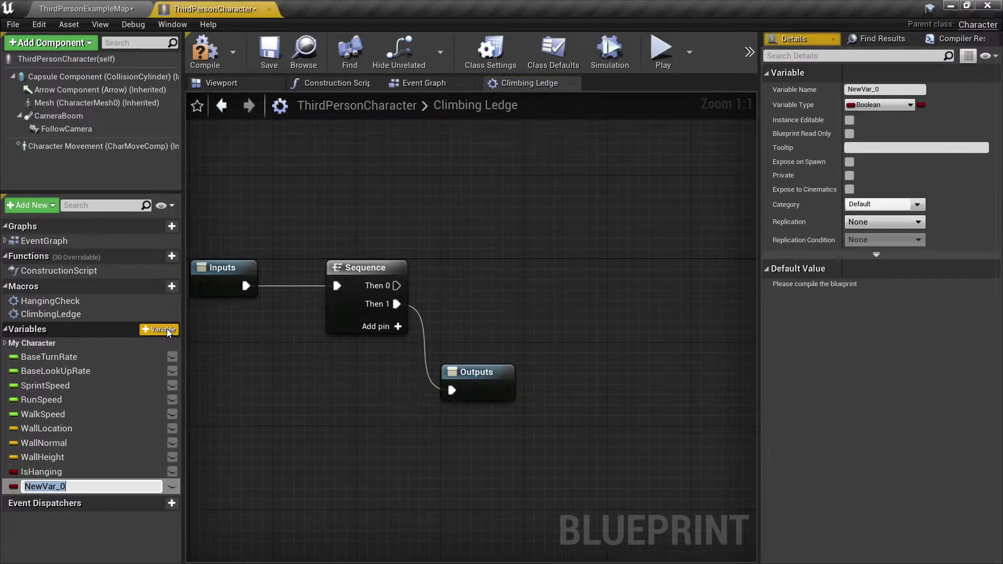
{"action": "type", "text": "IsClimbingLedge"}
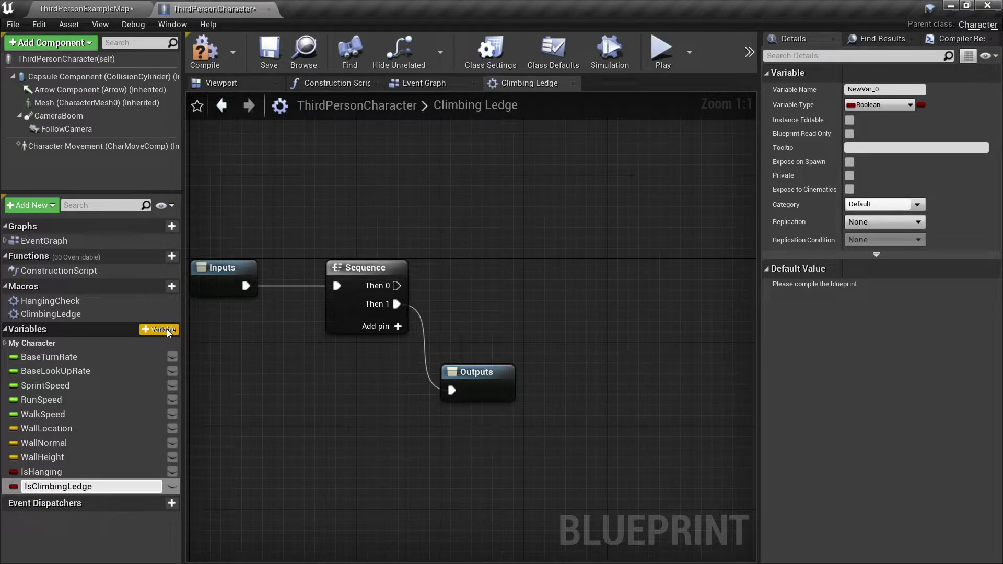
{"action": "key", "text": "Return"}
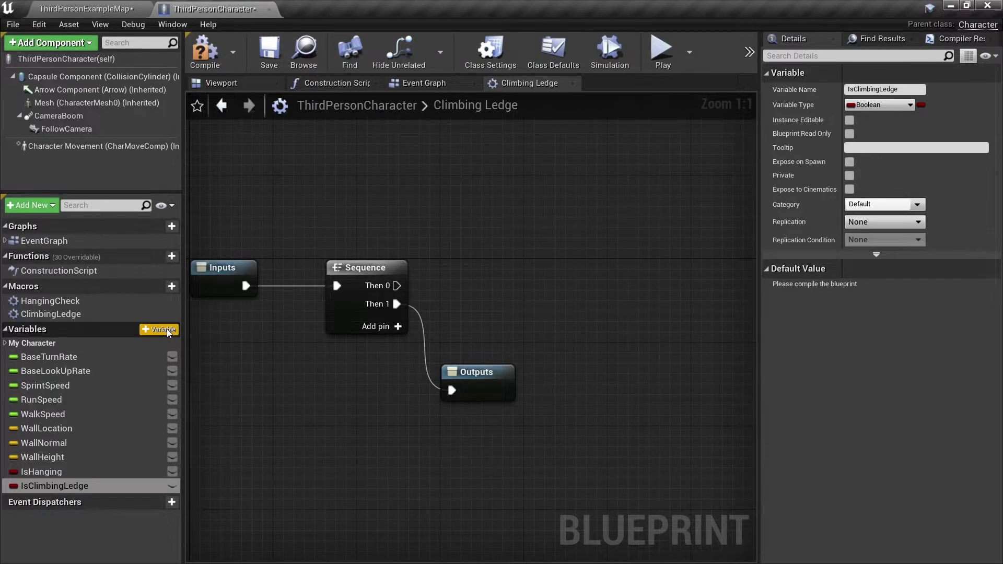
{"action": "left_click", "coordinate": [204, 50]}
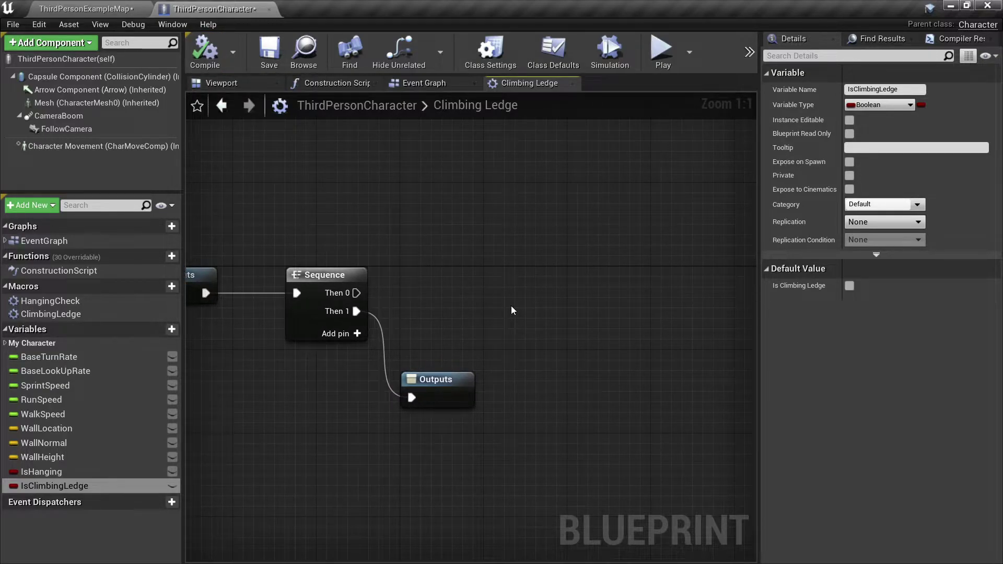
From Then 0, add Play Anim Montage using BracedHang_to_Climbing_Montage
{"action": "left_click_drag", "start_coordinate": [359, 293], "coordinate": [580, 294]}
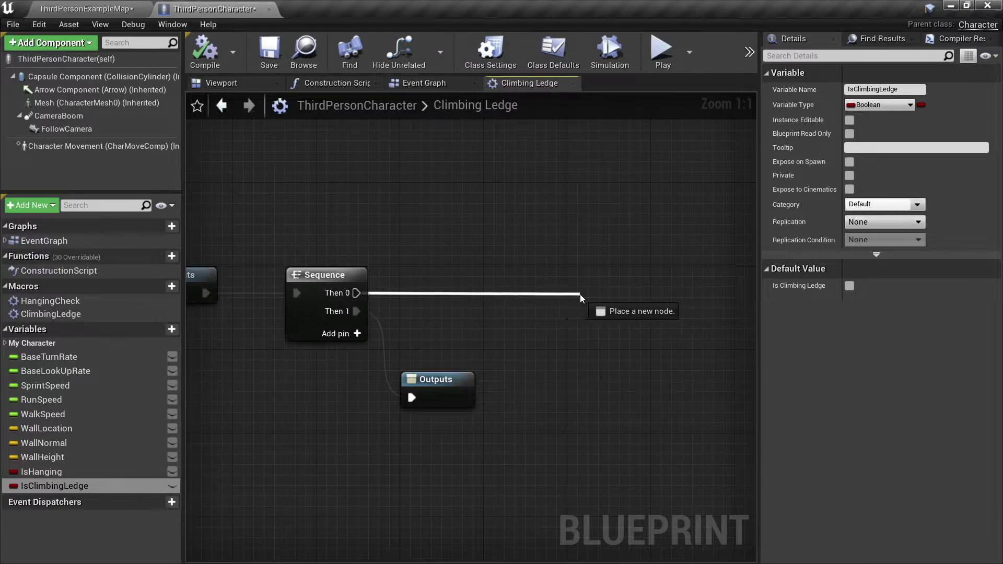
{"action": "type", "text": "play "}
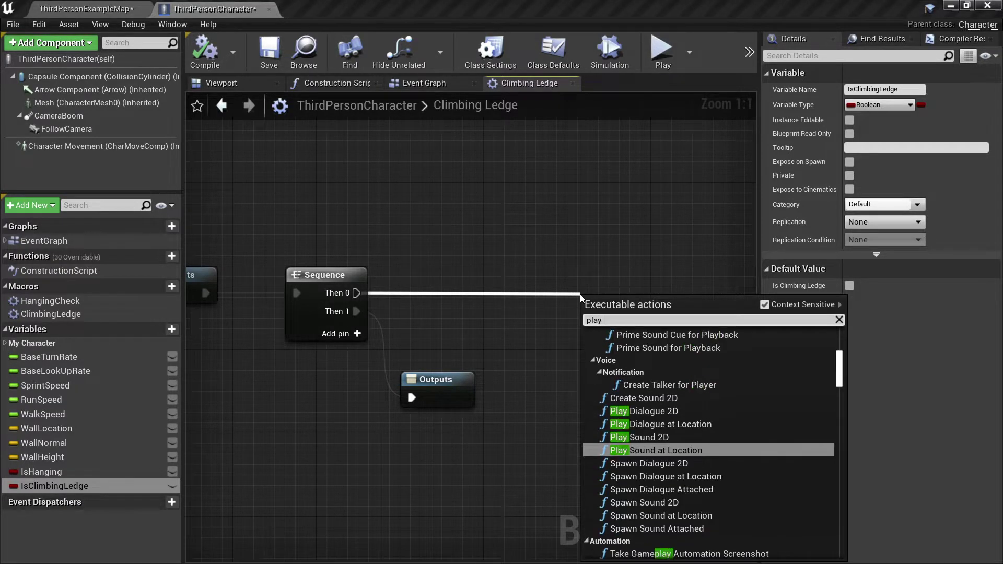
{"action": "type", "text": "anim montage"}
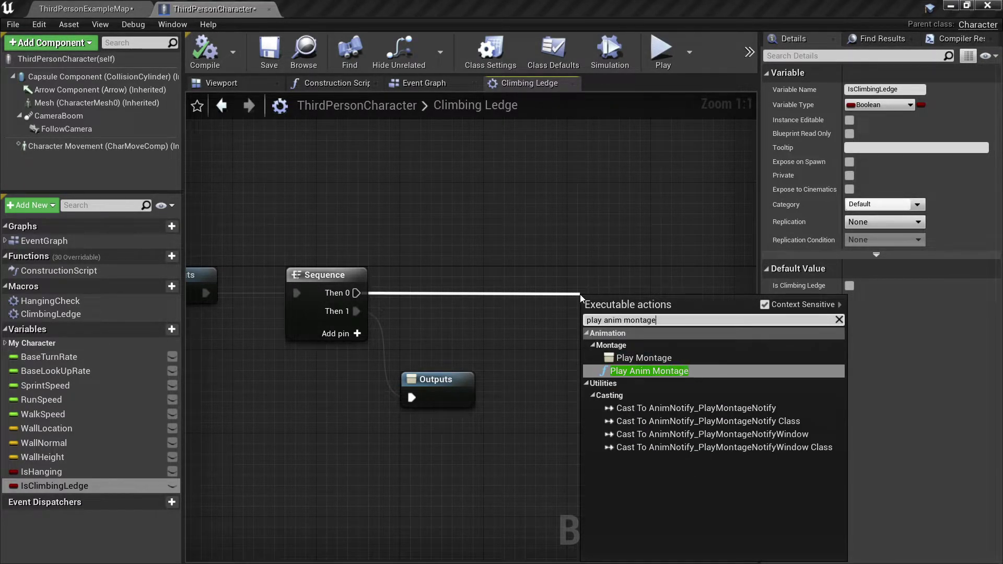
{"action": "key", "text": "Return"}
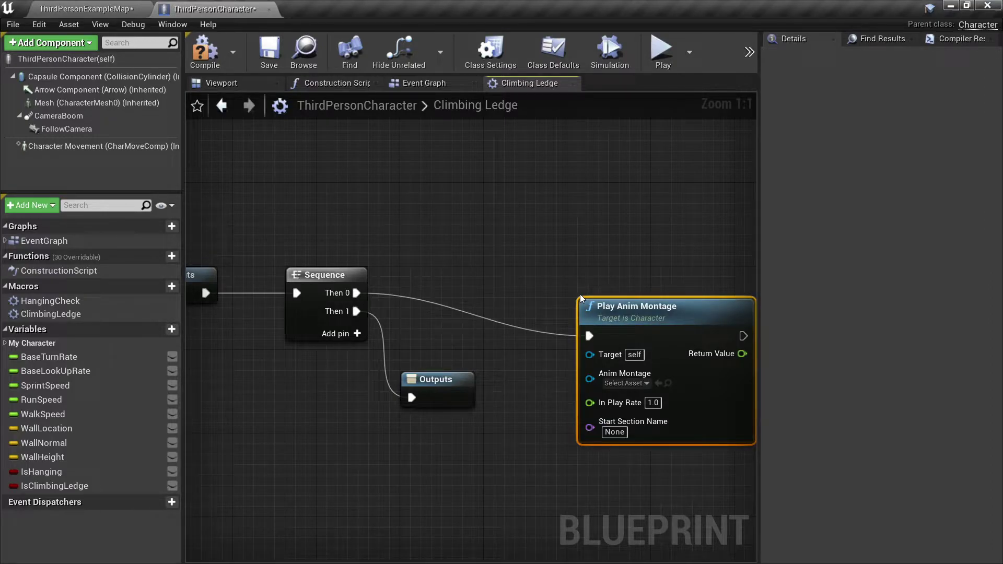
{"action": "left_click_drag", "start_coordinate": [650, 316], "coordinate": [629, 284]}
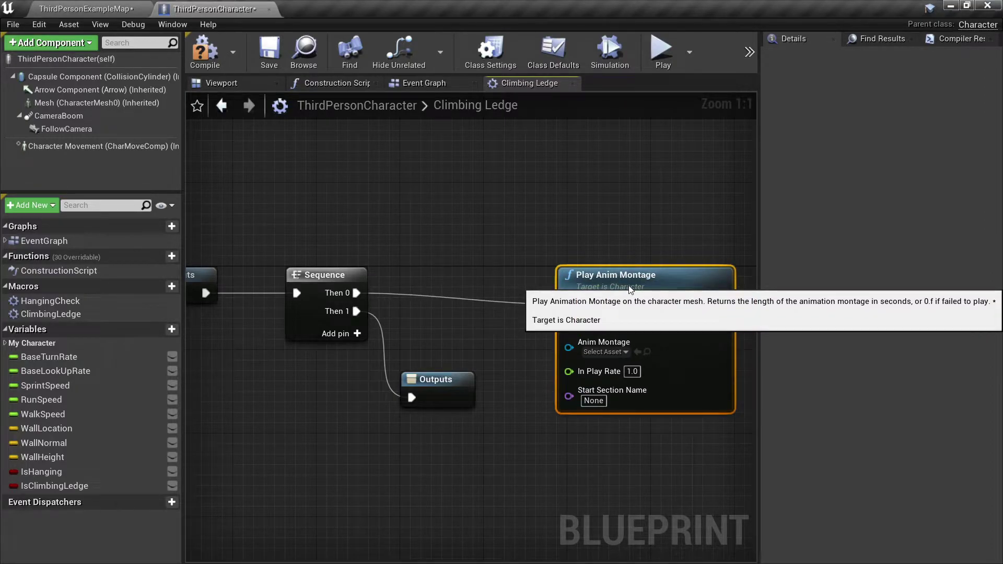
{"action": "left_click", "coordinate": [624, 351]}
{"action": "left_click", "coordinate": [601, 397]}
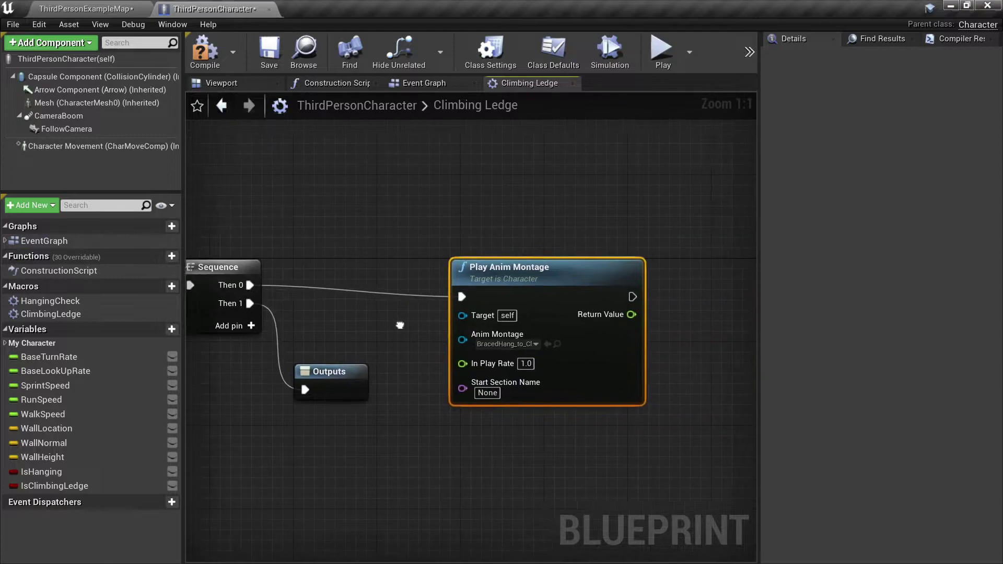
{"action": "right_click_drag", "start_coordinate": [578, 369], "coordinate": [365, 347]}
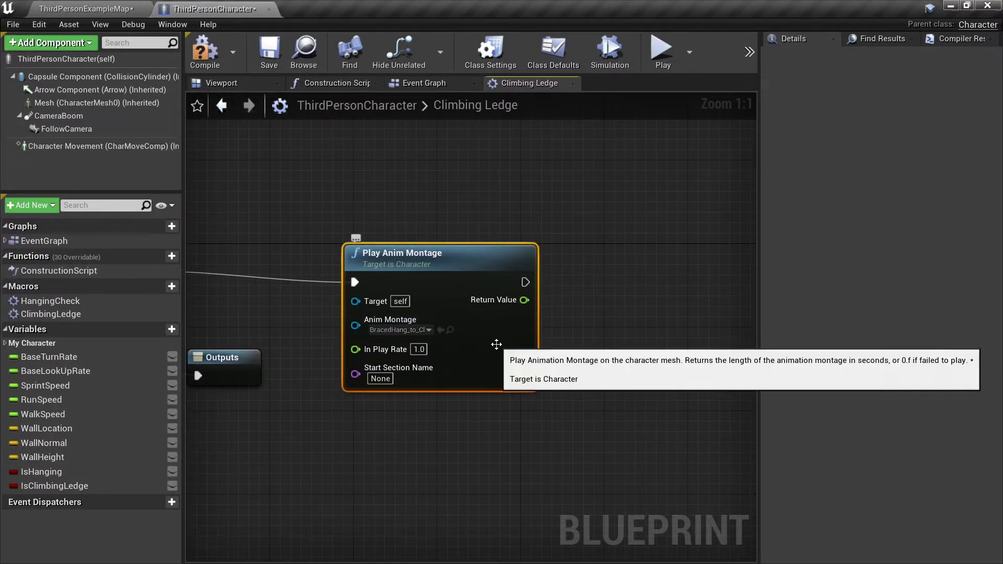
{"action": "mouse_move", "coordinate": [593, 339]}
{"action": "right_mouse_down"}
{"action": "mouse_move", "coordinate": [623, 344]}
{"action": "mouse_move", "coordinate": [464, 343]}
{"action": "right_mouse_up"}
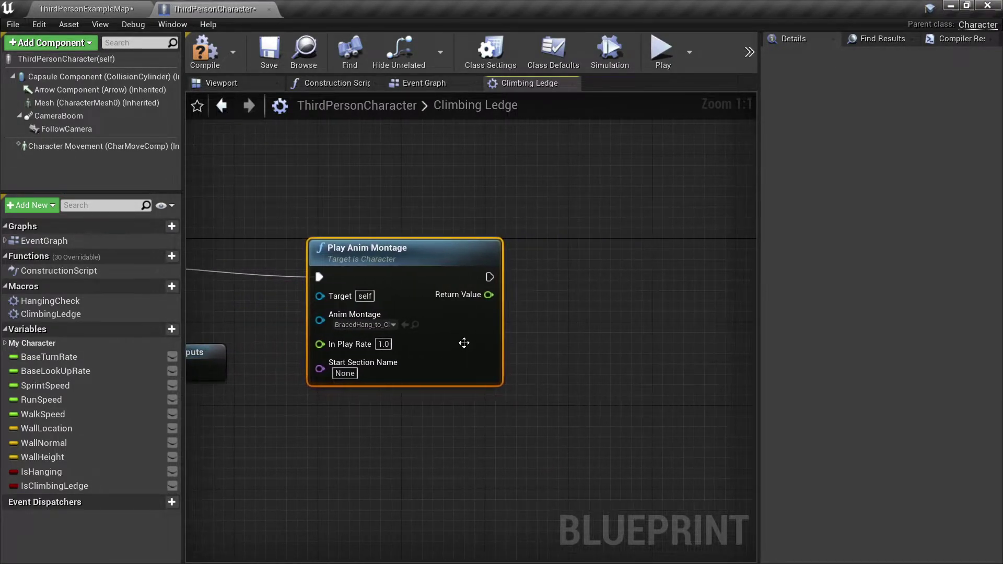
Add a Set Movement Mode node after the montage, set to Flying
{"action": "left_click_drag", "start_coordinate": [491, 277], "coordinate": [590, 280]}
{"action": "type", "text": "se"}
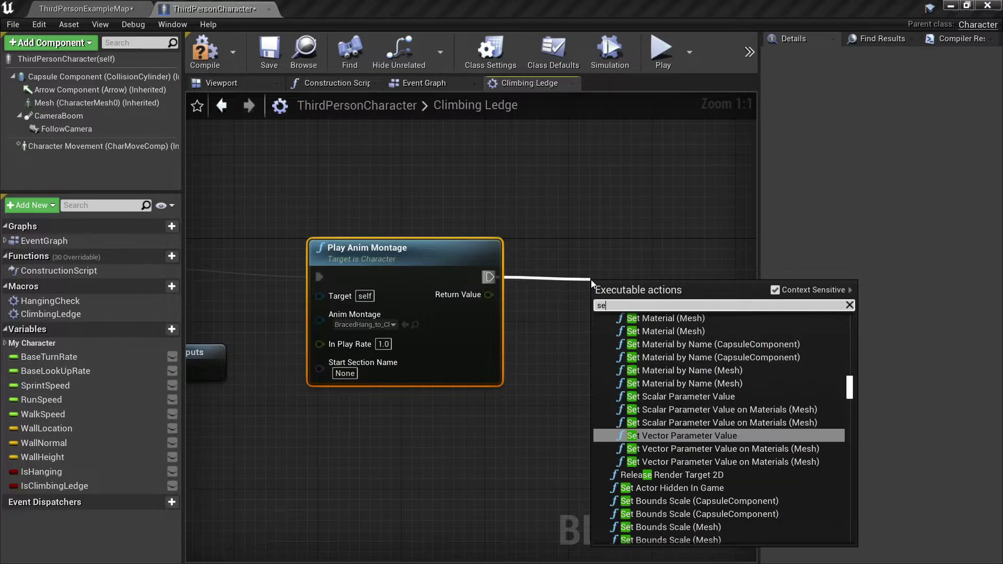
{"action": "type", "text": "t movement "}
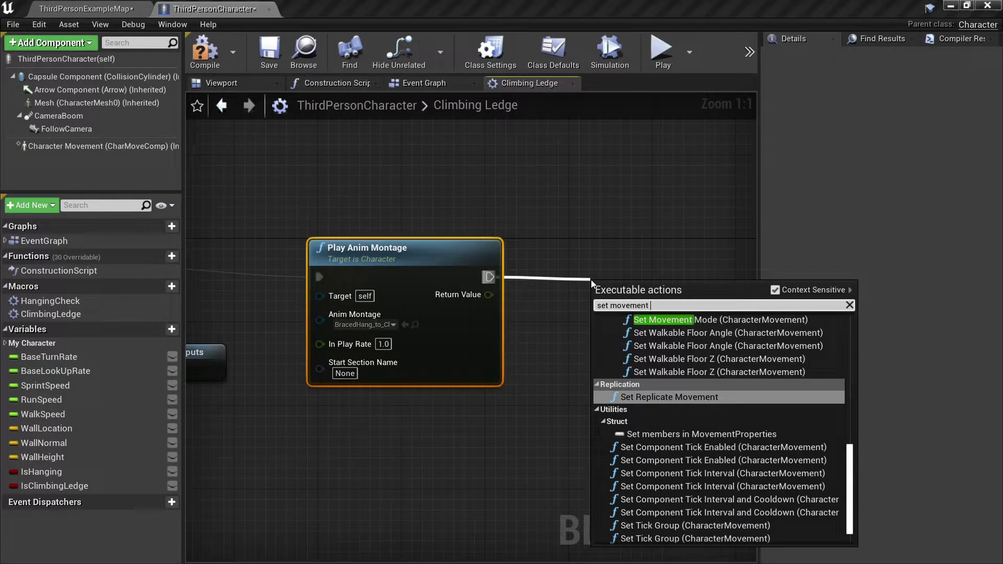
{"action": "type", "text": "mode"}
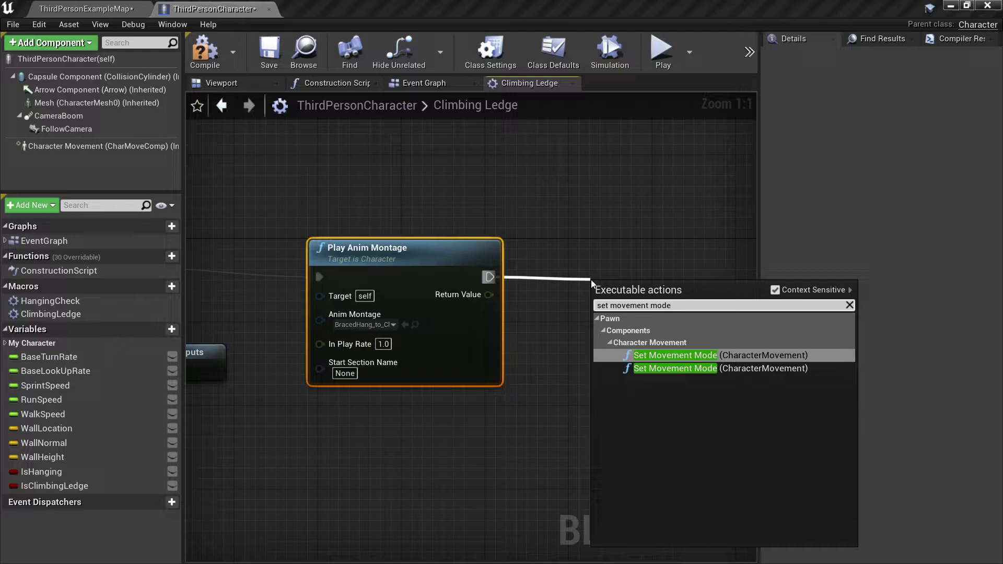
{"action": "key", "text": "Return"}
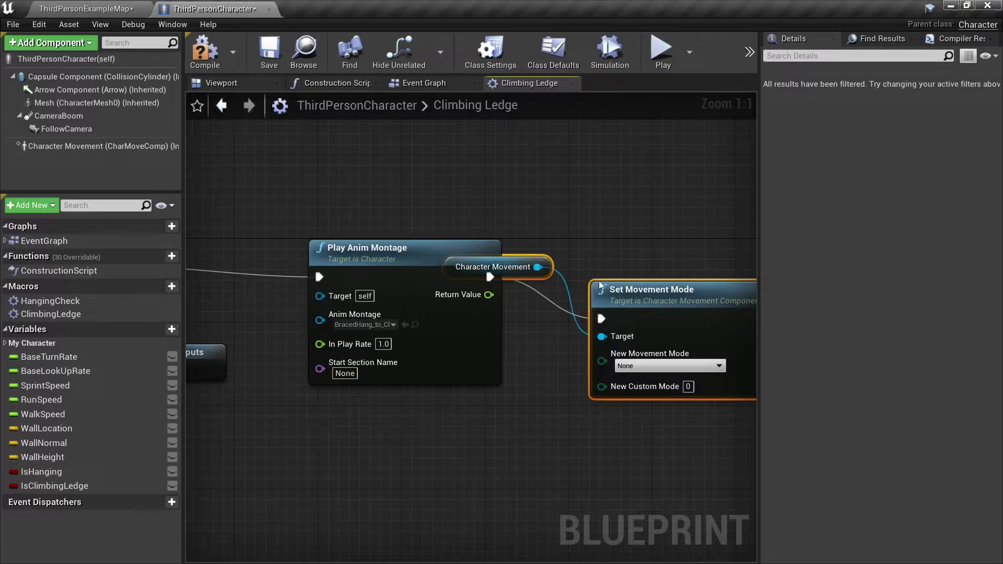
{"action": "mouse_move", "coordinate": [631, 311]}
{"action": "left_mouse_down"}
{"action": "mouse_move", "coordinate": [621, 259]}
{"action": "mouse_move", "coordinate": [622, 272]}
{"action": "left_mouse_up"}
{"action": "left_click", "coordinate": [639, 248]}
{"action": "right_click_drag", "start_coordinate": [622, 272], "coordinate": [550, 286]}
{"action": "left_click", "coordinate": [546, 339]}
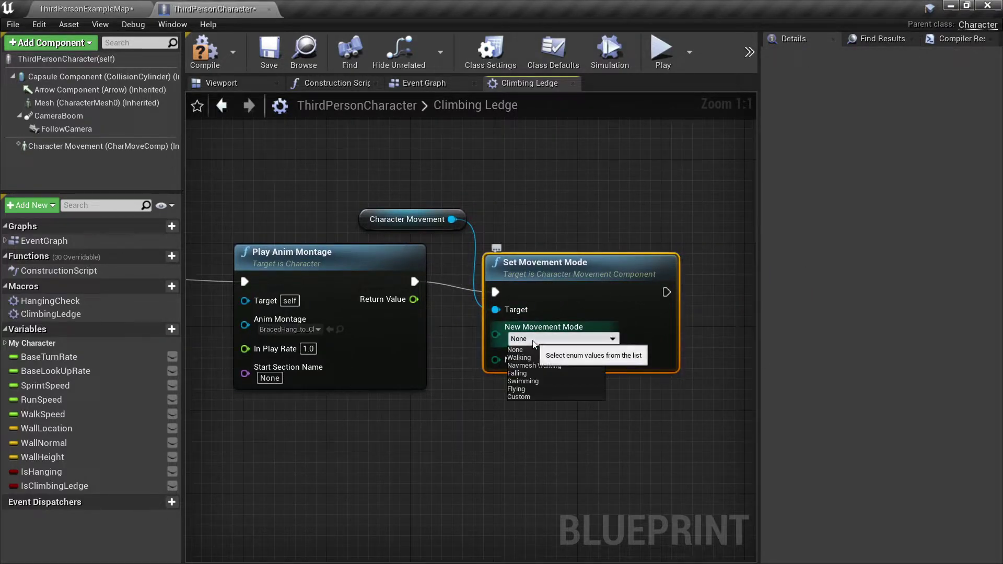
{"action": "left_click", "coordinate": [525, 389]}
{"action": "right_click_drag", "start_coordinate": [525, 389], "coordinate": [404, 392]}
Add a SET IsClimbingLedge node set to true after it, then compile and save
{"action": "mouse_move", "coordinate": [54, 486]}
{"action": "left_mouse_down", "text": "alt"}
{"action": "mouse_move", "coordinate": [558, 293]}
{"action": "mouse_move", "coordinate": [643, 292]}
{"action": "left_mouse_up", "text": "alt"}
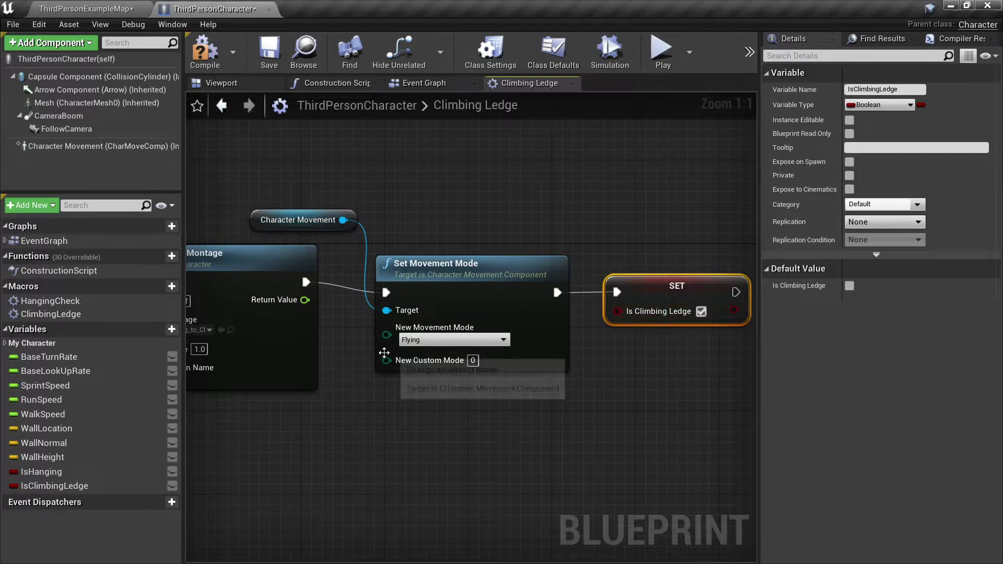
{"action": "mouse_move", "coordinate": [385, 352]}
{"action": "right_mouse_down"}
{"action": "mouse_move", "coordinate": [637, 347]}
{"action": "mouse_move", "coordinate": [523, 361]}
{"action": "right_mouse_up"}
{"action": "key", "text": "F7"}
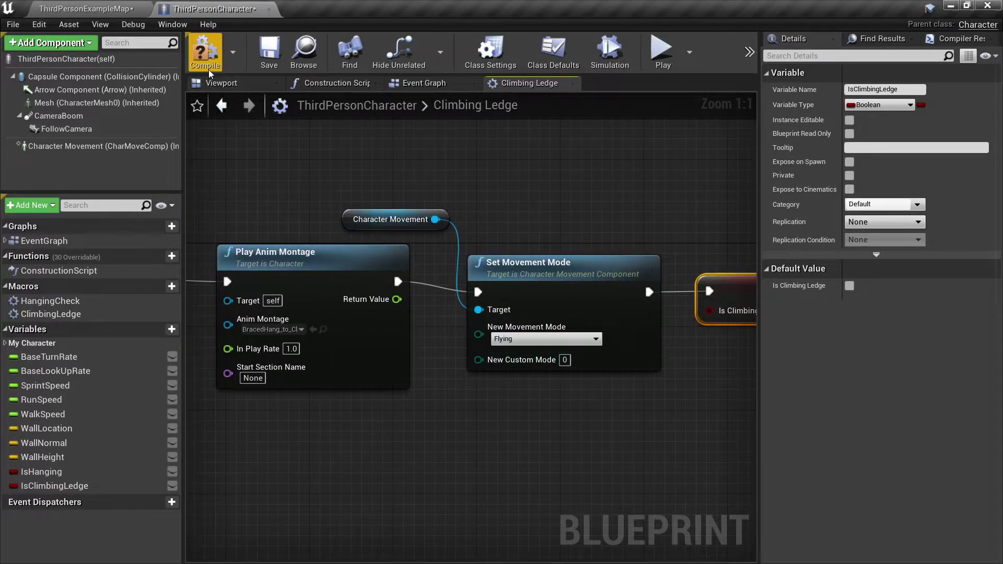
{"action": "left_click_drag", "start_coordinate": [761, 358], "coordinate": [815, 358]}
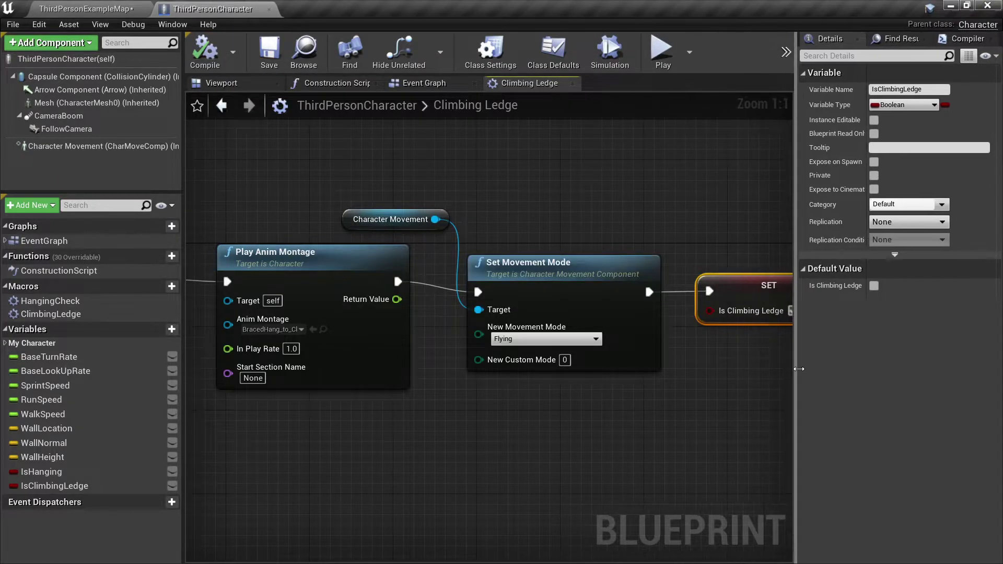
{"action": "right_click_drag", "start_coordinate": [489, 393], "coordinate": [916, 393]}
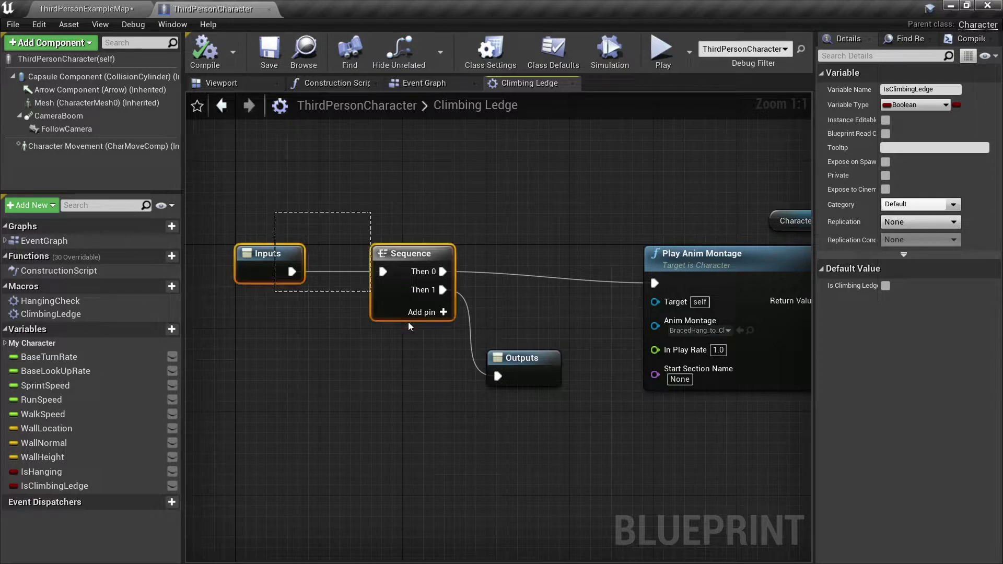
Add an Is Climbing Ledge getter and a Branch node ahead of Play Anim Montage in the macro
{"action": "mouse_move", "coordinate": [276, 216]}
{"action": "left_mouse_down"}
{"action": "mouse_move", "coordinate": [528, 403]}
{"action": "mouse_move", "coordinate": [372, 394]}
{"action": "left_mouse_up"}
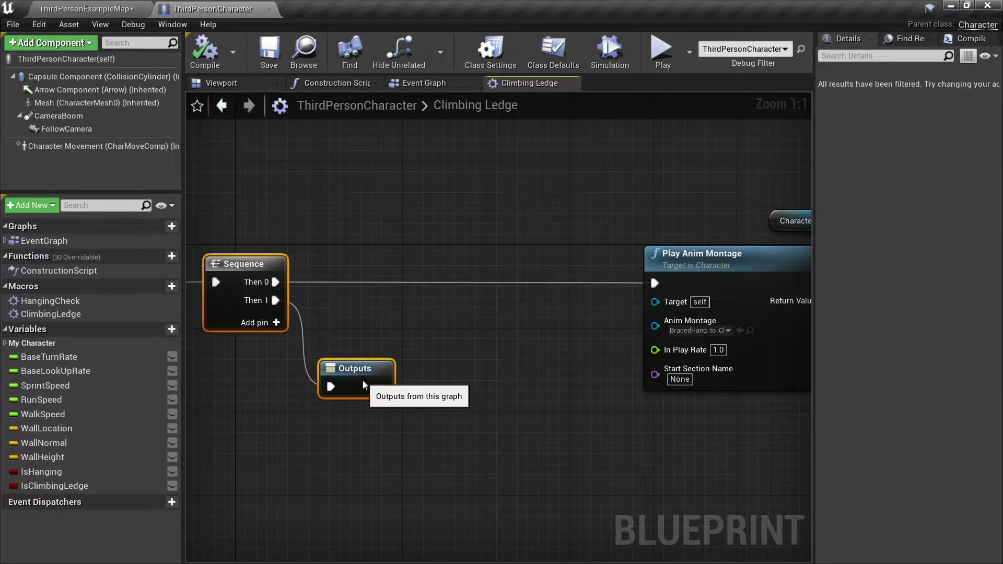
{"action": "right_click_drag", "start_coordinate": [650, 273], "coordinate": [223, 272]}
{"action": "right_click_drag", "start_coordinate": [646, 281], "coordinate": [997, 282]}
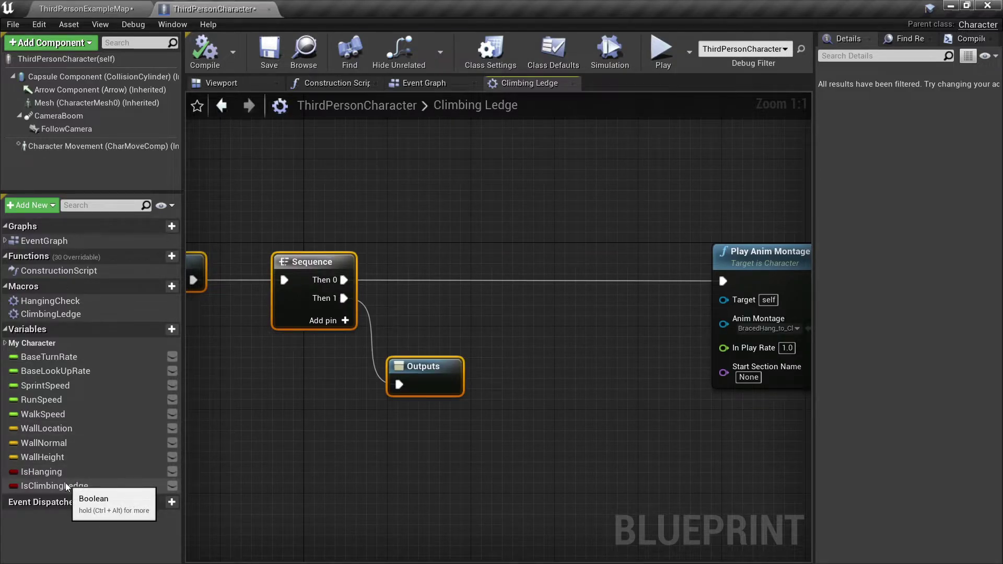
{"action": "left_click_drag", "start_coordinate": [65, 482], "coordinate": [400, 320]}
{"action": "left_click", "coordinate": [425, 336]}
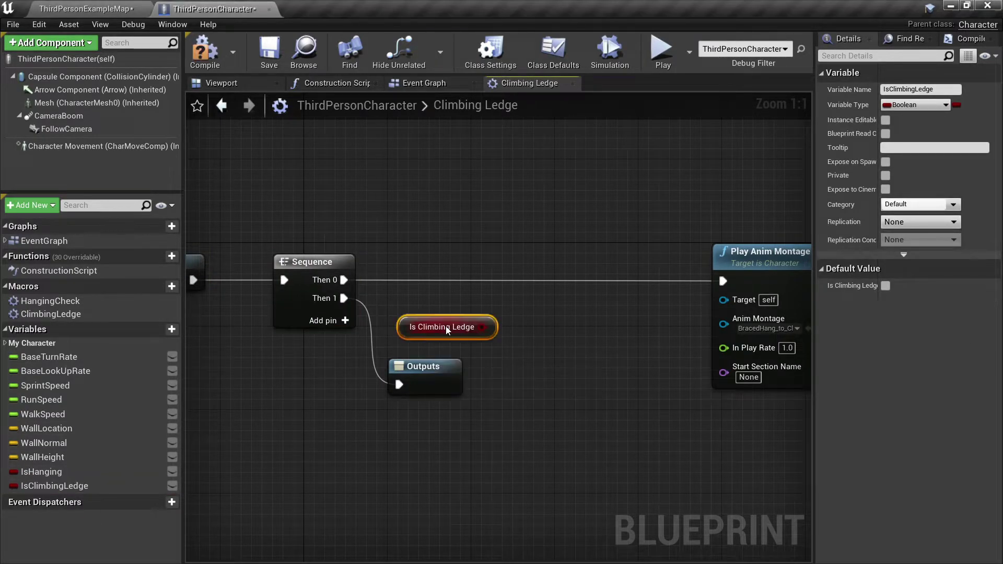
{"action": "left_click", "coordinate": [503, 264]}
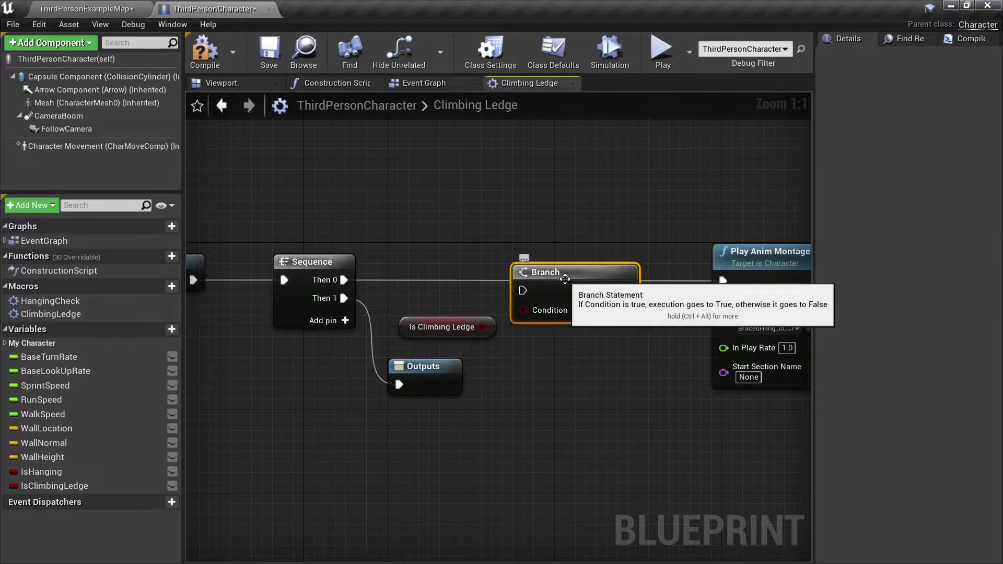
{"action": "left_click_drag", "start_coordinate": [564, 278], "coordinate": [537, 270]}
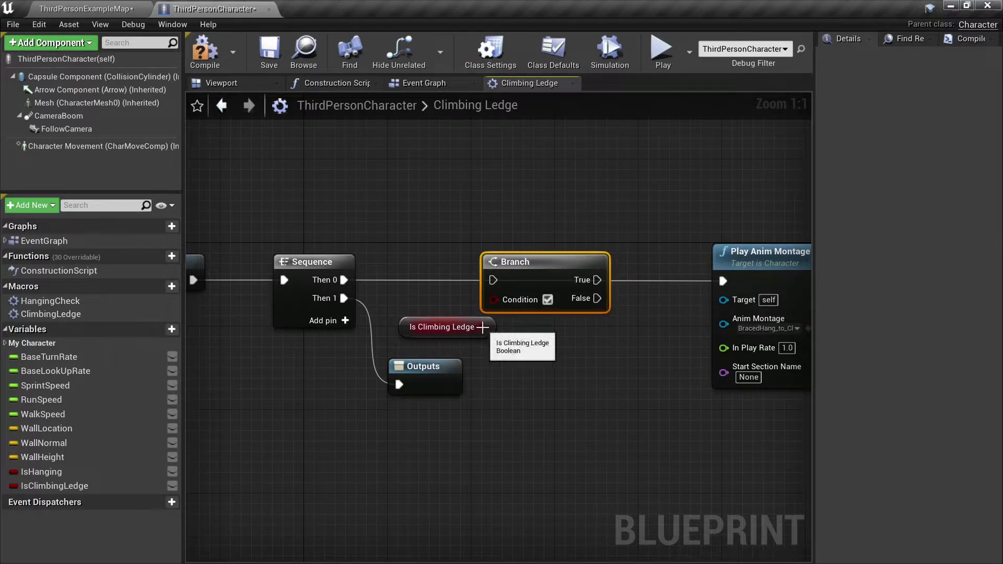
Feed Is Climbing Ledge into the Branch condition, route Branch False into Play Anim Montage, and compile
{"action": "mouse_move", "coordinate": [482, 327]}
{"action": "left_mouse_down"}
{"action": "mouse_move", "coordinate": [494, 282]}
{"action": "mouse_move", "coordinate": [344, 280]}
{"action": "left_mouse_up"}
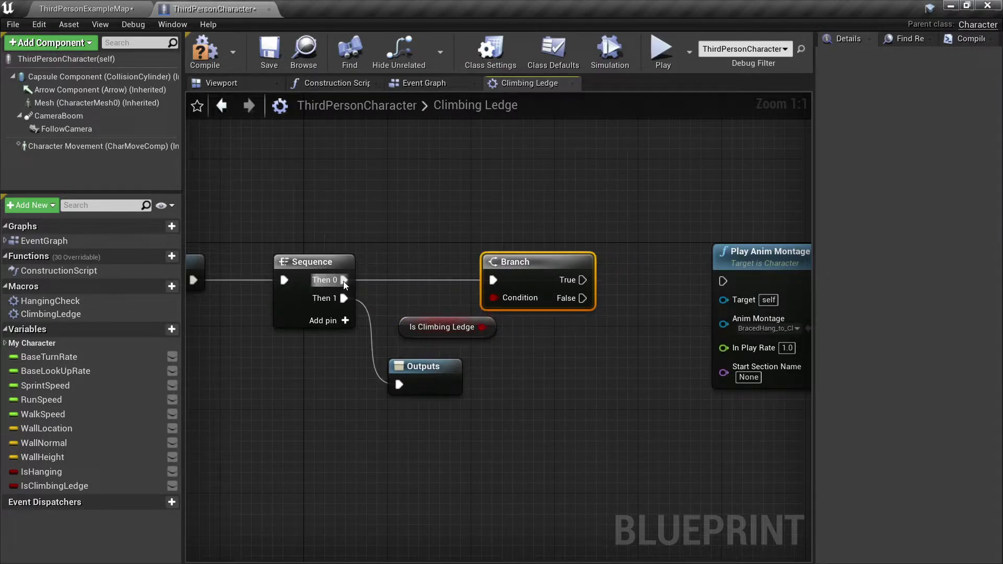
{"action": "left_click_drag", "start_coordinate": [582, 298], "coordinate": [726, 283]}
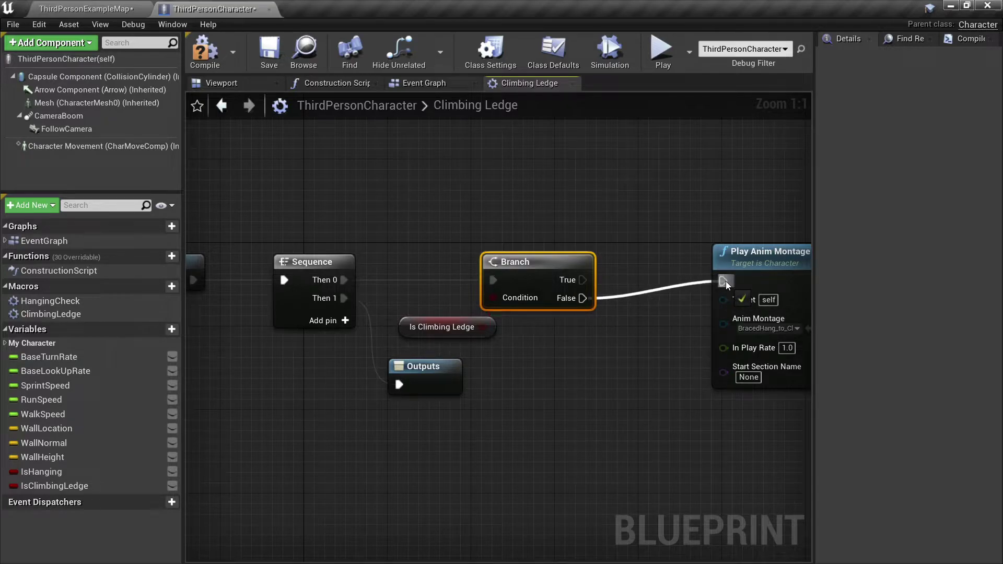
{"action": "right_click_drag", "start_coordinate": [700, 378], "coordinate": [355, 378]}
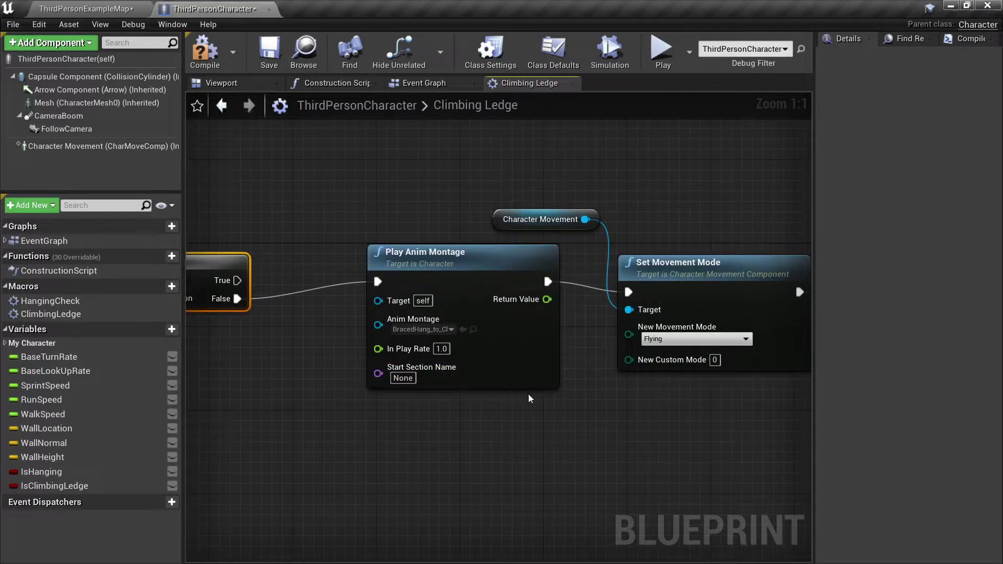
{"action": "mouse_move", "coordinate": [529, 399]}
{"action": "right_mouse_down"}
{"action": "mouse_move", "coordinate": [358, 396]}
{"action": "mouse_move", "coordinate": [739, 405]}
{"action": "right_mouse_up"}
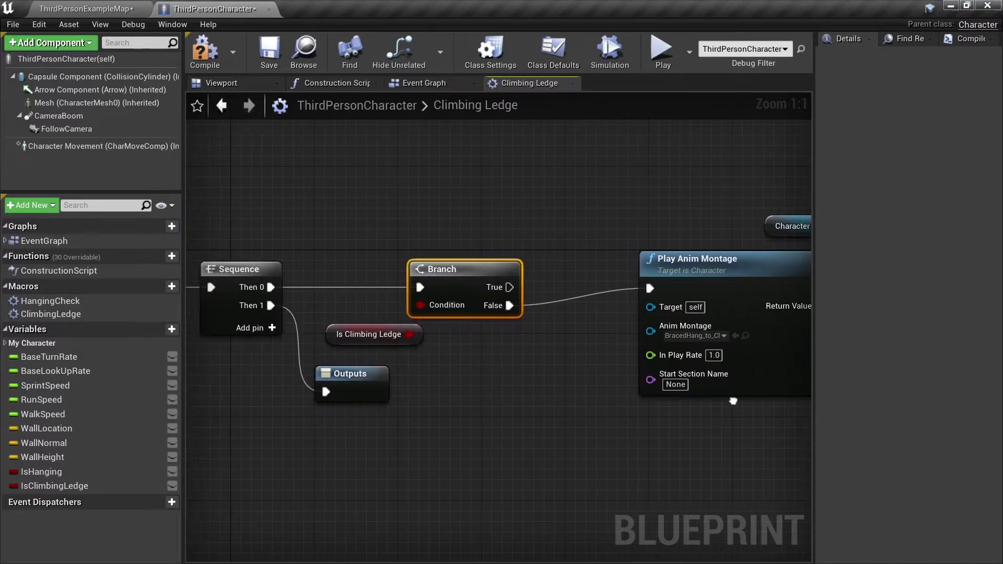
{"action": "left_click", "coordinate": [216, 66]}
Return to the character's Event Graph, then open ThirdPerson_AnimBP from the Content Browser to its Event Graph
{"action": "left_click", "coordinate": [420, 83]}
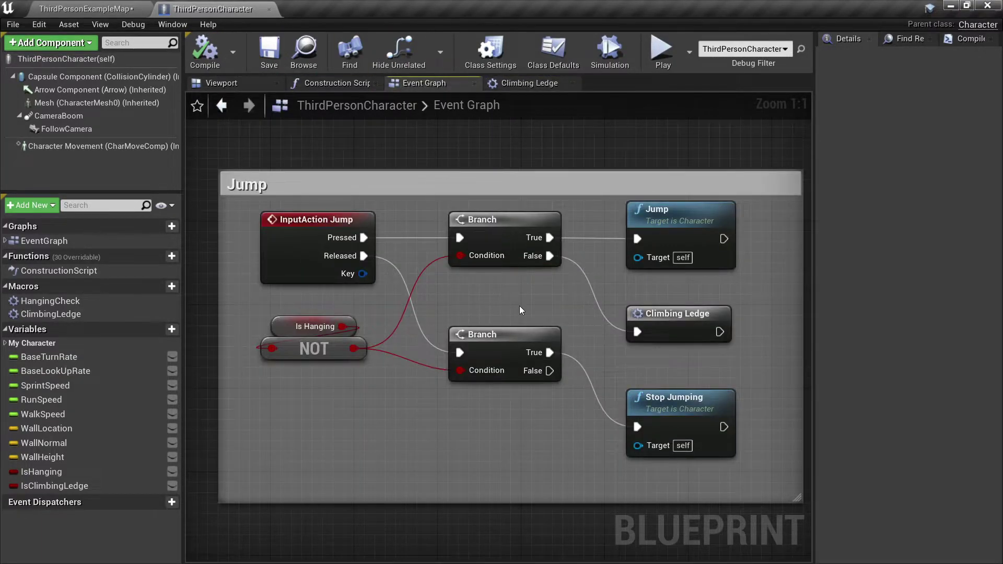
{"action": "right_click_drag", "start_coordinate": [519, 306], "coordinate": [419, 316]}
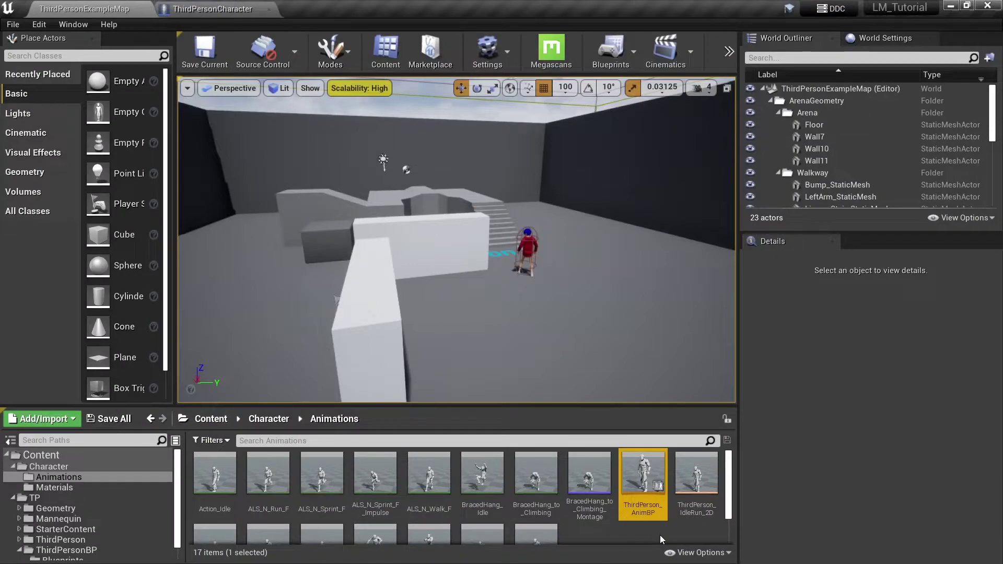
{"action": "double_click", "coordinate": [650, 506]}
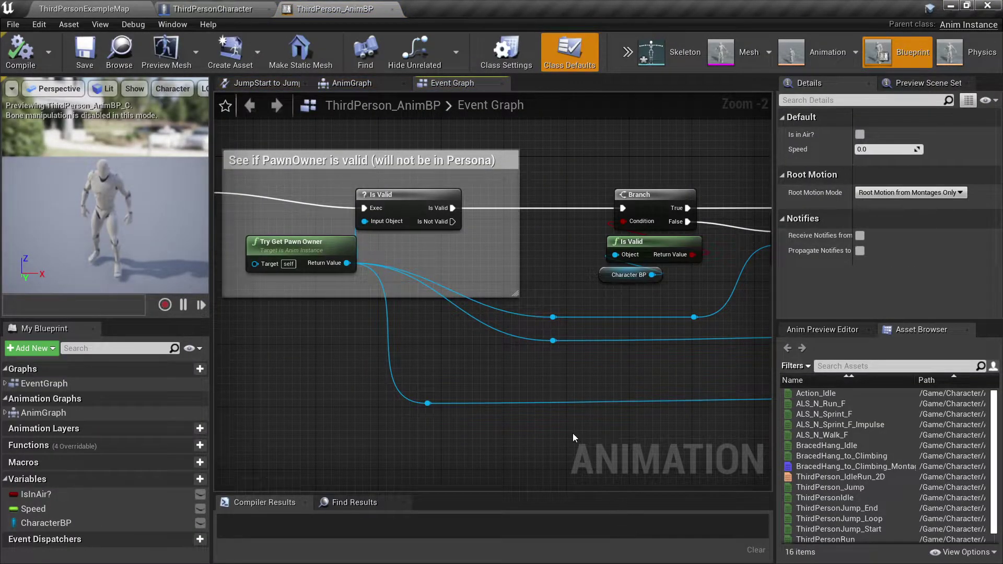
{"action": "mouse_move", "coordinate": [573, 433]}
{"action": "right_mouse_down"}
{"action": "mouse_move", "coordinate": [443, 351]}
{"action": "mouse_move", "coordinate": [592, 421]}
{"action": "right_mouse_up"}
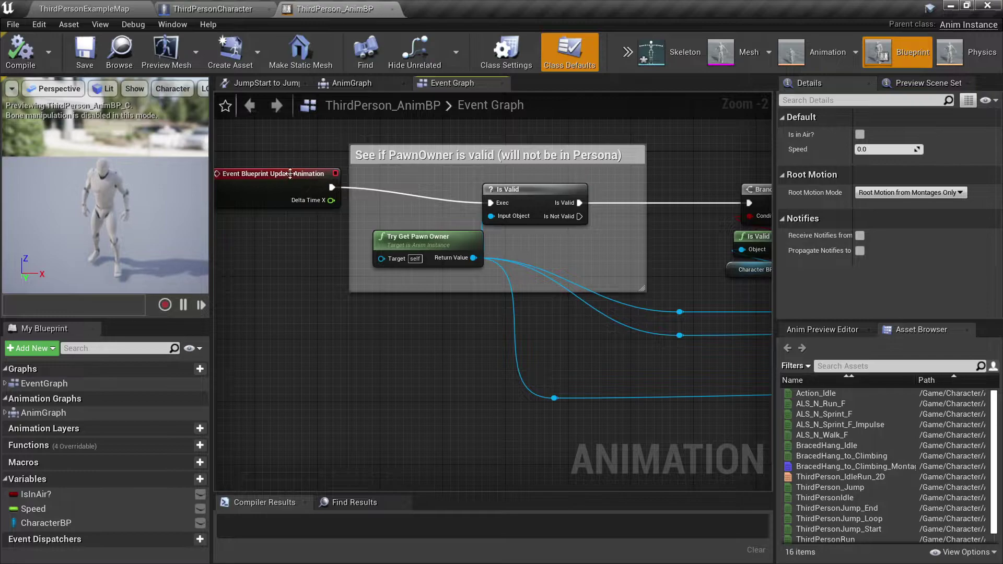
In the AnimGraph, add a Slot 'DefaultSlot' node from the Default state machine's pose output
{"action": "double_click", "coordinate": [78, 411]}
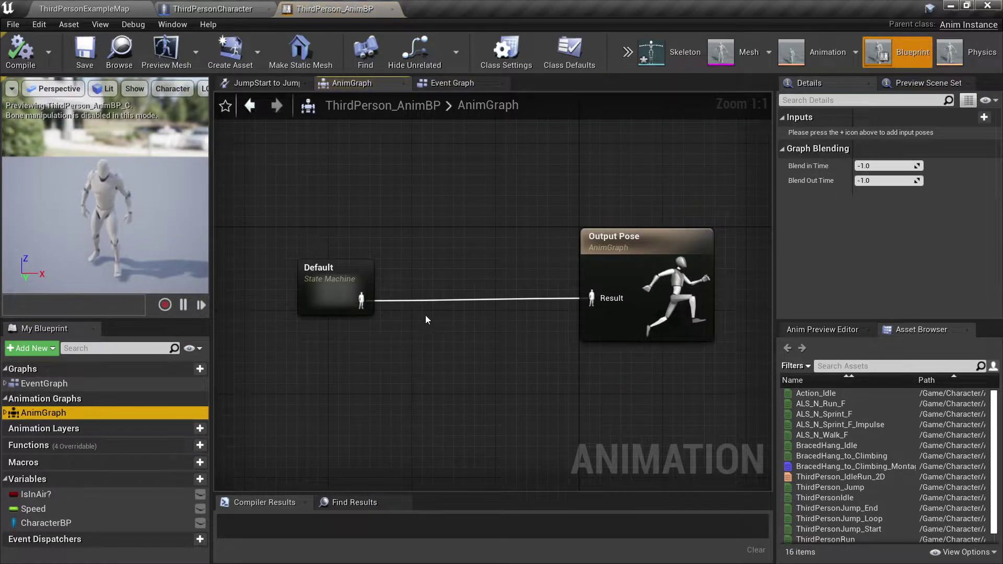
{"action": "right_click_drag", "start_coordinate": [425, 318], "coordinate": [562, 316]}
{"action": "left_click", "coordinate": [455, 308]}
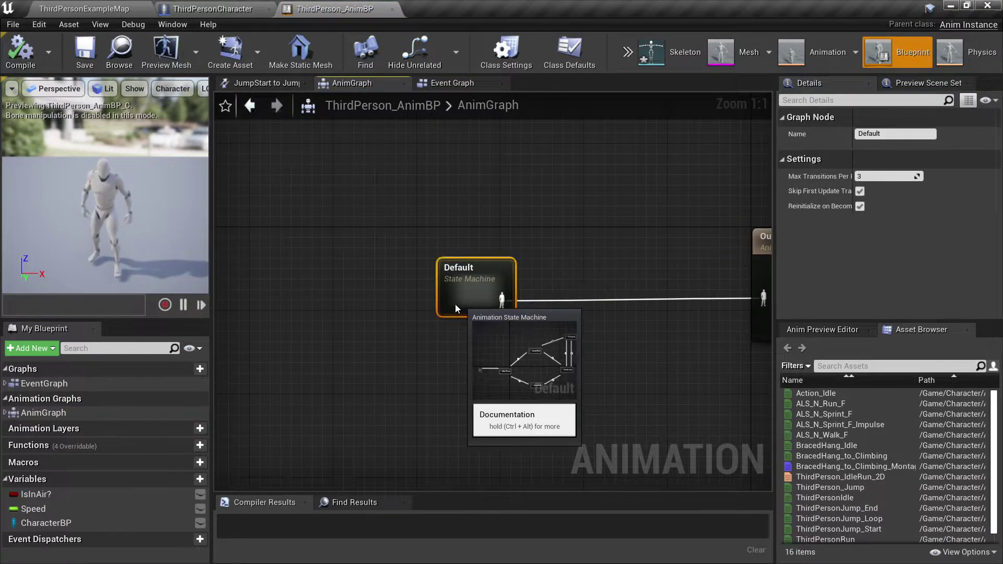
{"action": "mouse_move", "coordinate": [455, 308]}
{"action": "left_mouse_down"}
{"action": "mouse_move", "coordinate": [330, 309]}
{"action": "mouse_move", "coordinate": [462, 303]}
{"action": "left_mouse_up"}
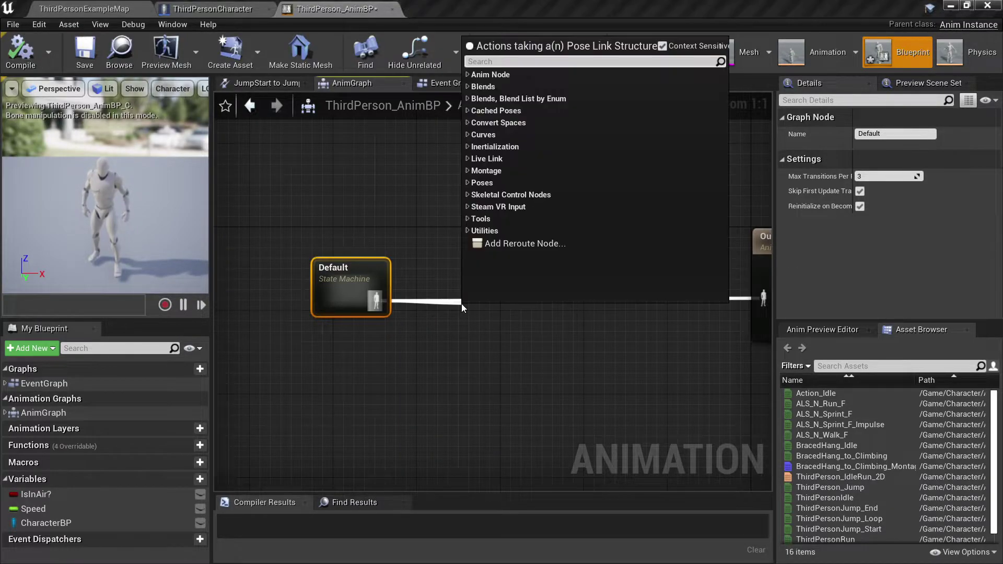
{"action": "type", "text": "default"}
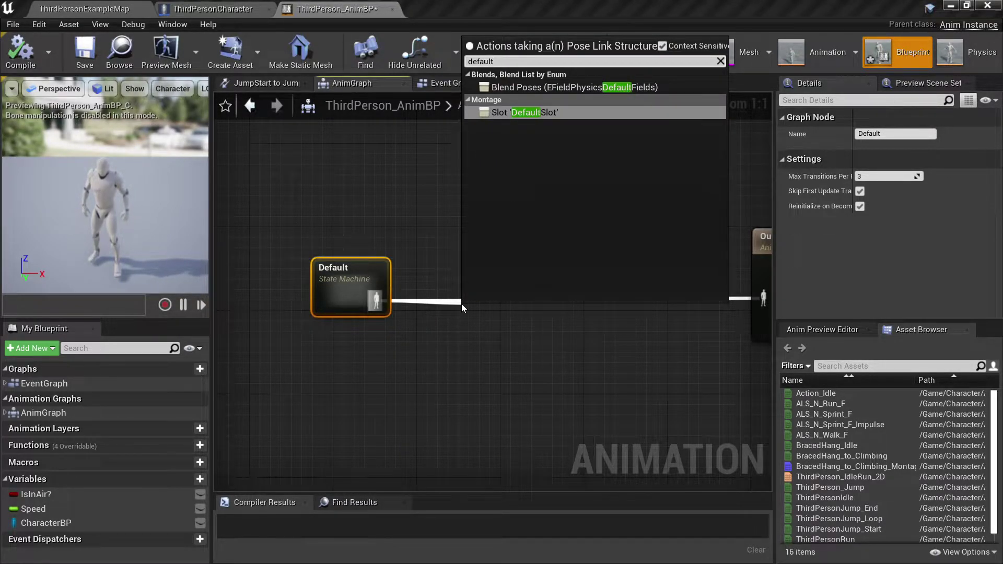
{"action": "left_click", "coordinate": [537, 114]}
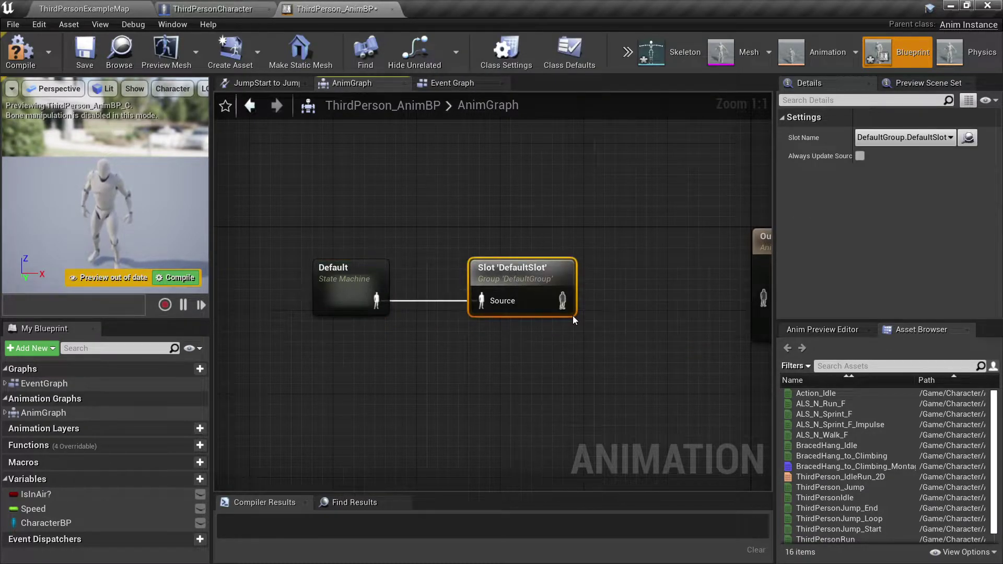
Connect the DefaultSlot node to Output Pose's Result and compile the animation blueprint
{"action": "right_click_drag", "start_coordinate": [512, 275], "coordinate": [340, 290]}
{"action": "left_click_drag", "start_coordinate": [391, 315], "coordinate": [596, 315]}
{"action": "right_click_drag", "start_coordinate": [329, 296], "coordinate": [479, 296]}
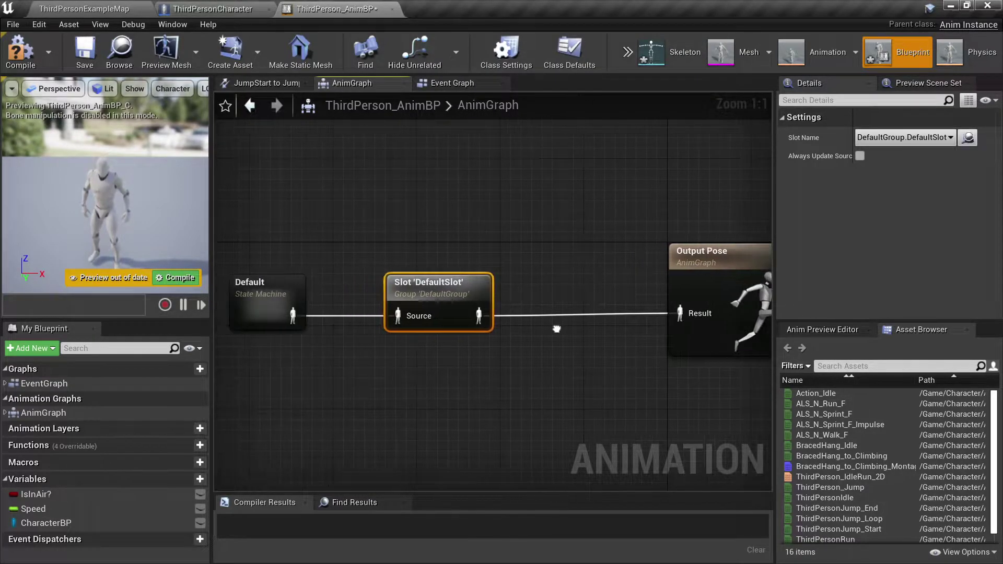
{"action": "left_click", "coordinate": [26, 60]}
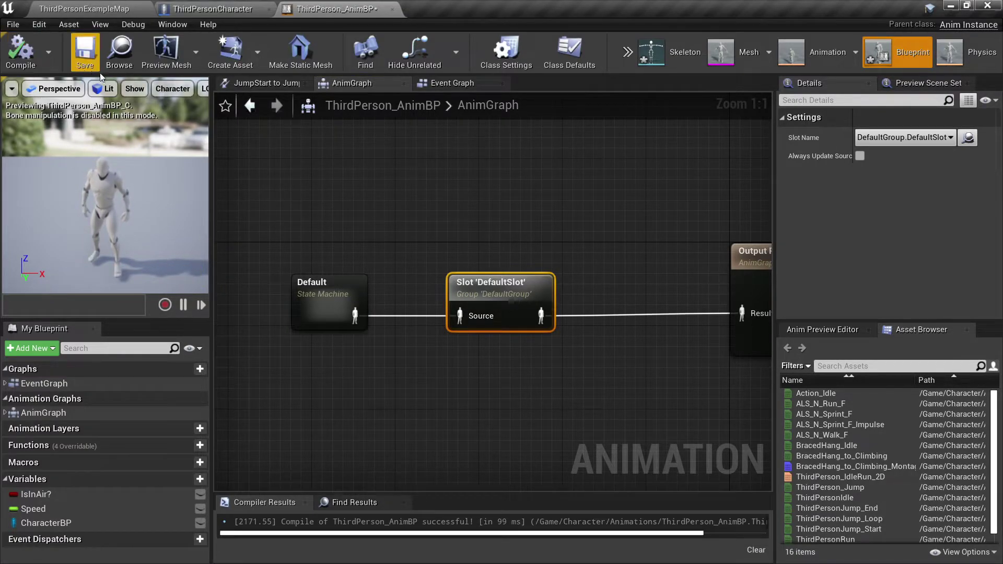
{"action": "left_click", "coordinate": [422, 83]}
{"action": "mouse_move", "coordinate": [417, 384]}
{"action": "right_mouse_down"}
{"action": "mouse_move", "coordinate": [374, 237]}
{"action": "mouse_move", "coordinate": [561, 157]}
{"action": "right_mouse_up"}
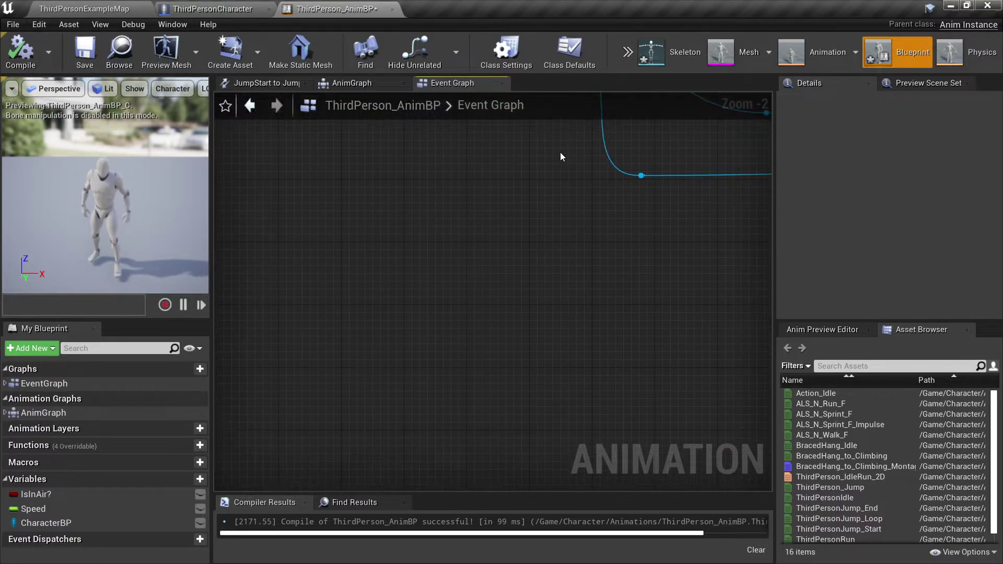
Add an Event AnimNotify_EndClimbingLedge node to the animation blueprint's Event Graph
{"action": "right_click", "coordinate": [407, 266]}
{"action": "type", "text": "def"}
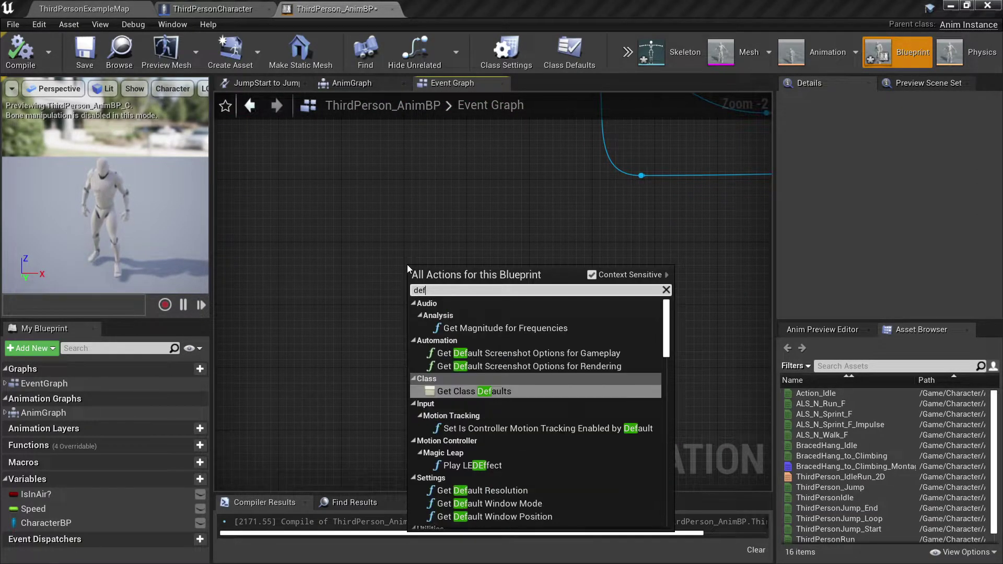
{"action": "type", "text": "a"}
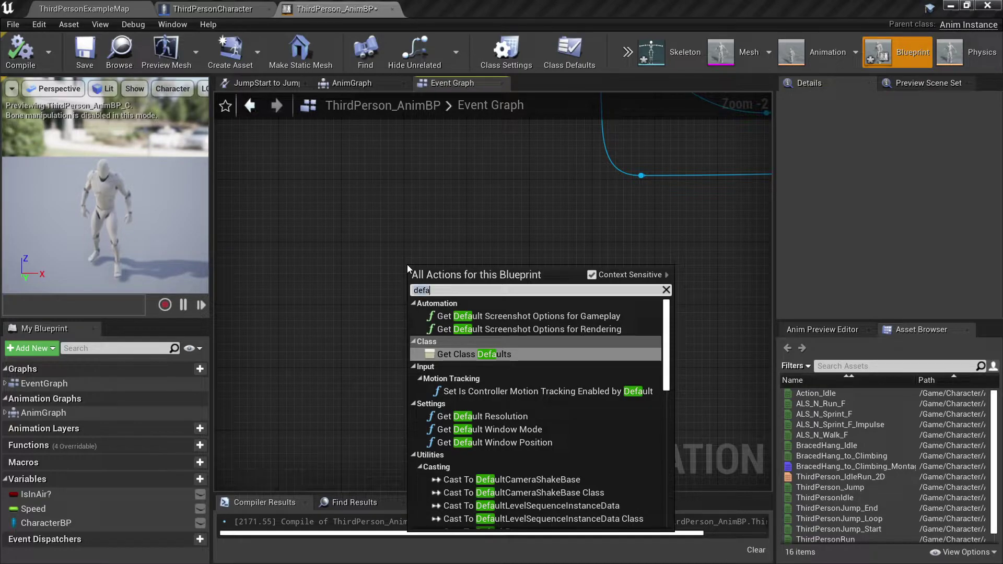
{"action": "key", "text": "BackSpace"}
{"action": "key", "text": "BackSpace"}
{"action": "key", "text": "BackSpace"}
{"action": "type", "text": "anim "}
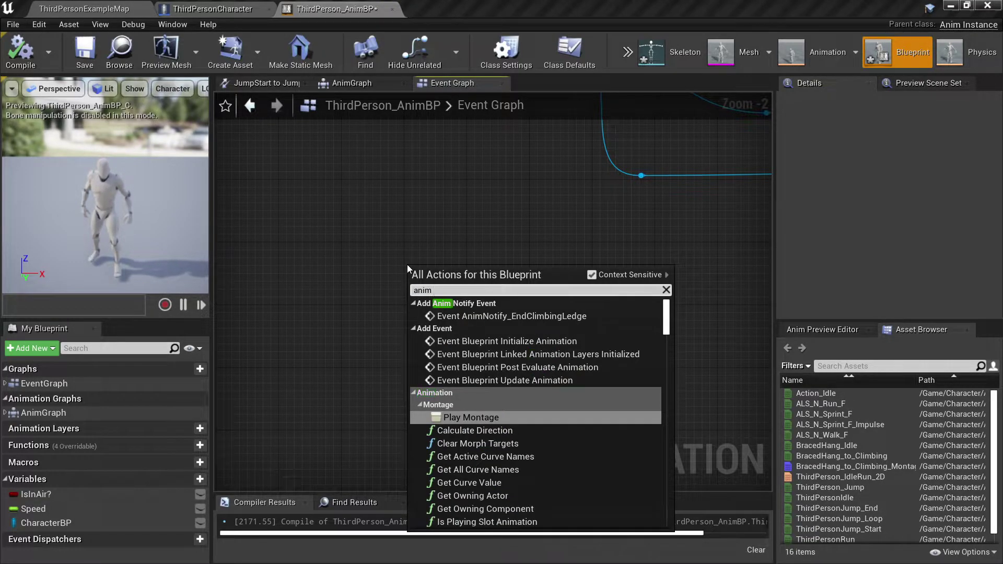
{"action": "type", "text": "no"}
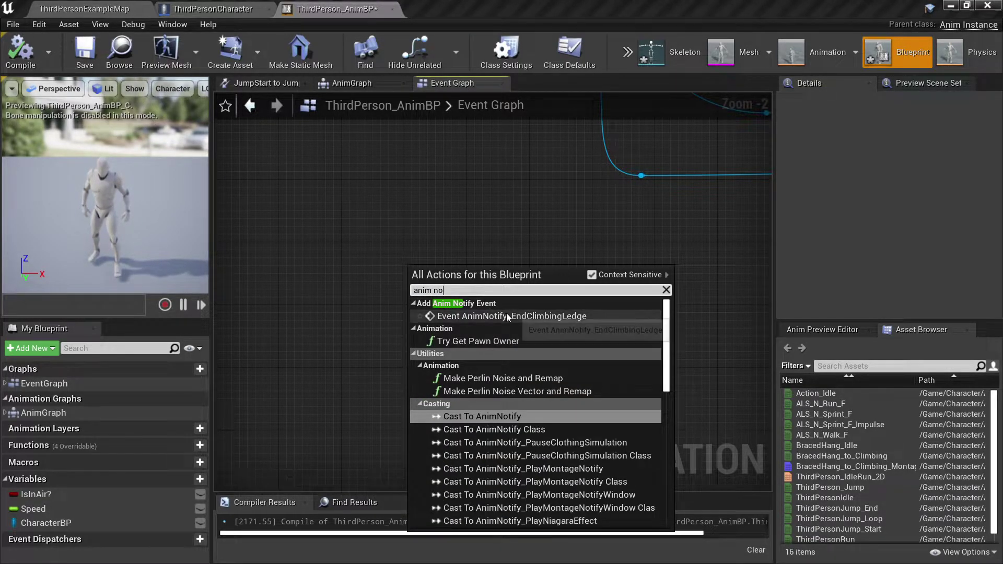
{"action": "left_click", "coordinate": [543, 317]}
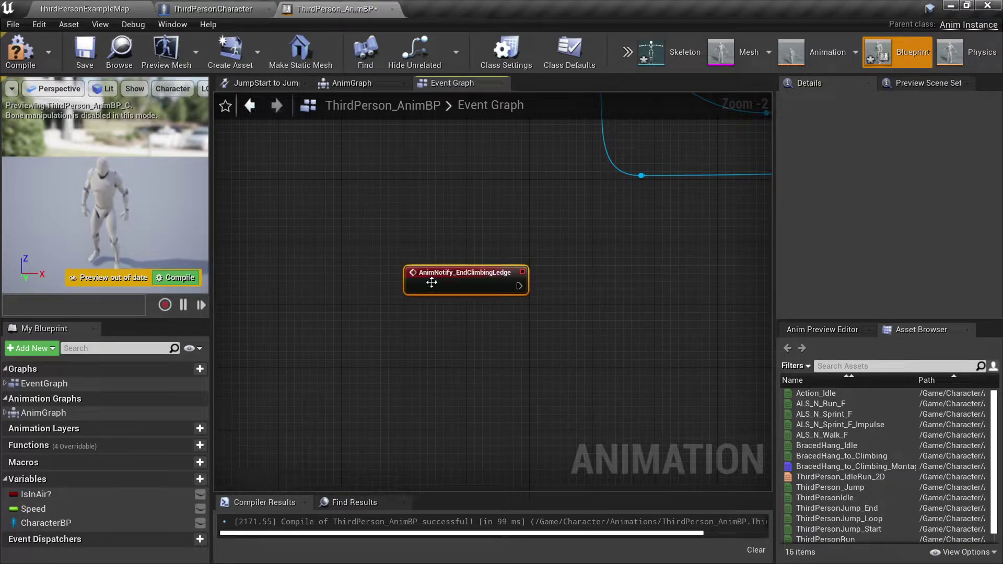
Check where the EndClimbingLedge notify fires in BracedHang_to_Climbing_Montage, then close the montage
{"action": "left_click", "coordinate": [83, 9]}
{"action": "double_click", "coordinate": [589, 473]}
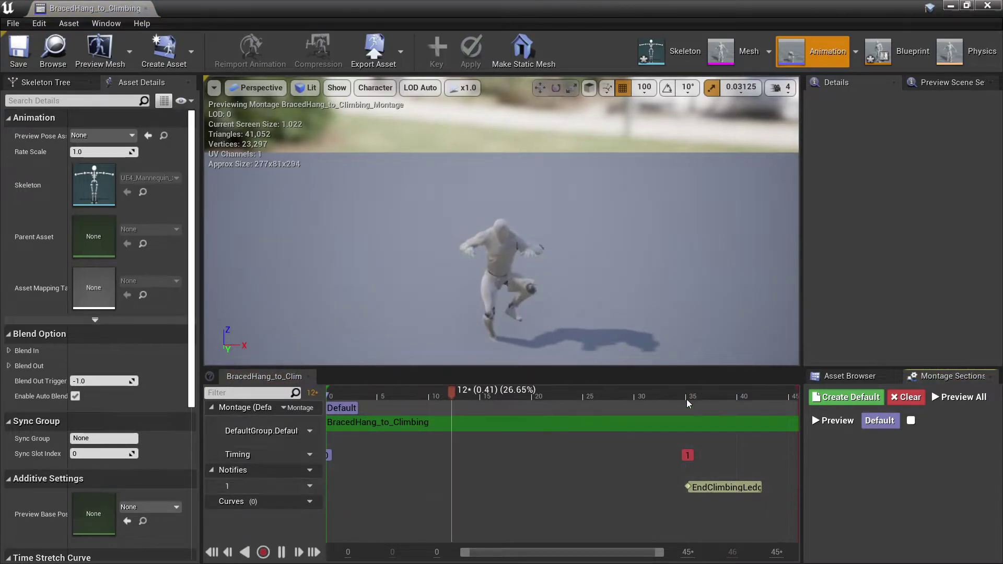
{"action": "left_click", "coordinate": [686, 397]}
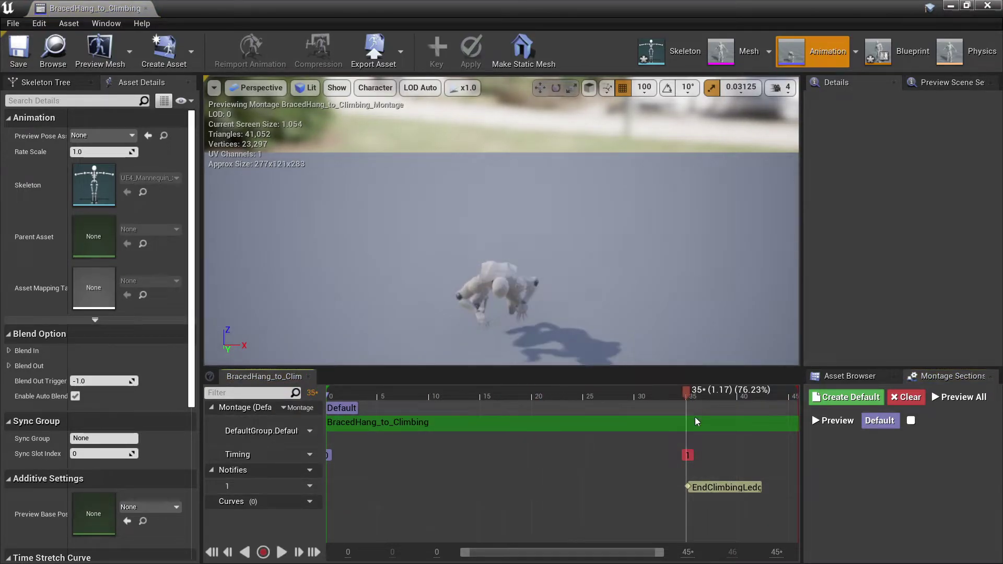
{"action": "left_click", "coordinate": [688, 489]}
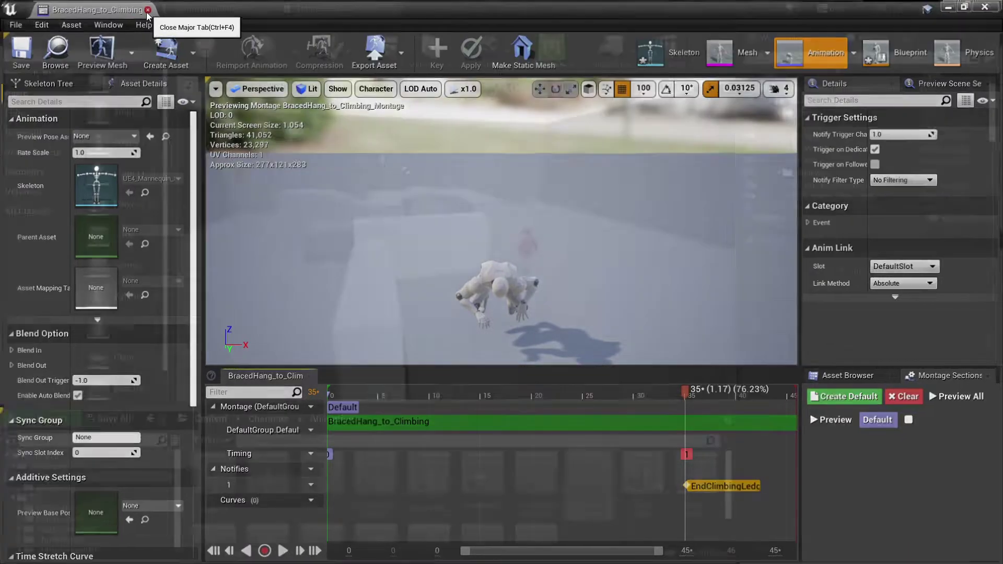
{"action": "left_click", "coordinate": [149, 9]}
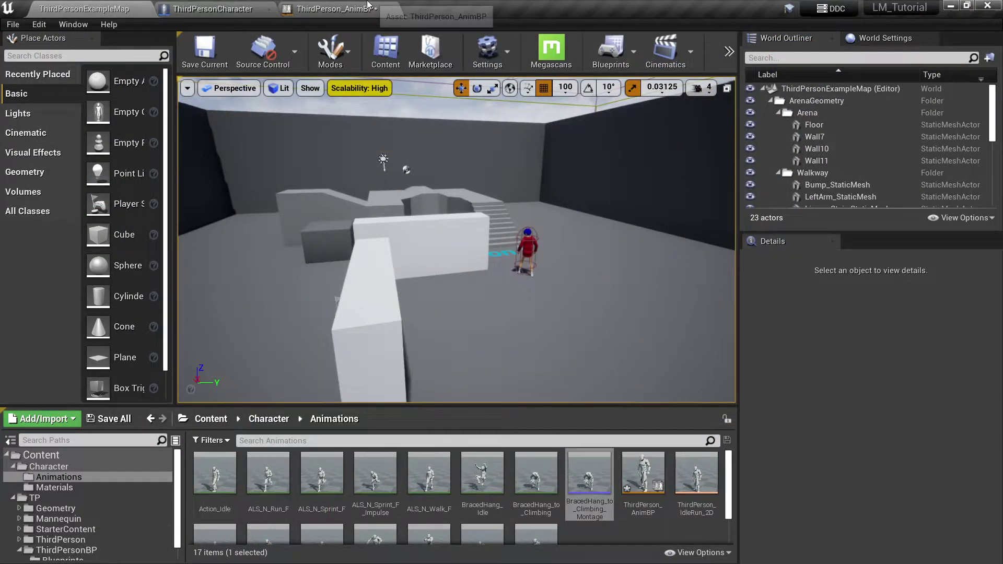
Add a Character BP getter and an unchecked SET Is Climbing Ledge node after the EndClimbingLedge event
{"action": "left_click", "coordinate": [367, 7]}
{"action": "right_click_drag", "start_coordinate": [449, 335], "coordinate": [347, 330]}
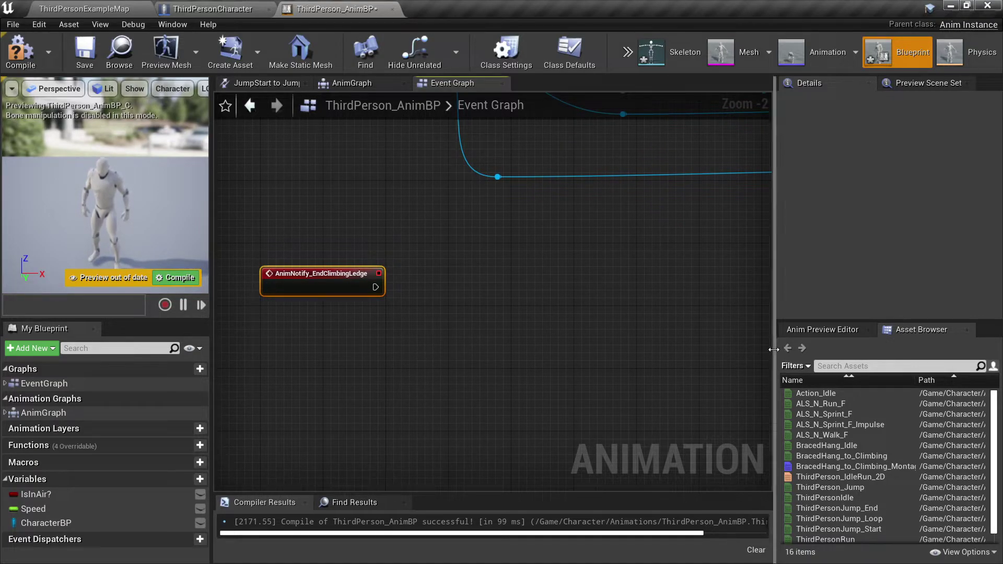
{"action": "left_click_drag", "start_coordinate": [771, 349], "coordinate": [802, 350]}
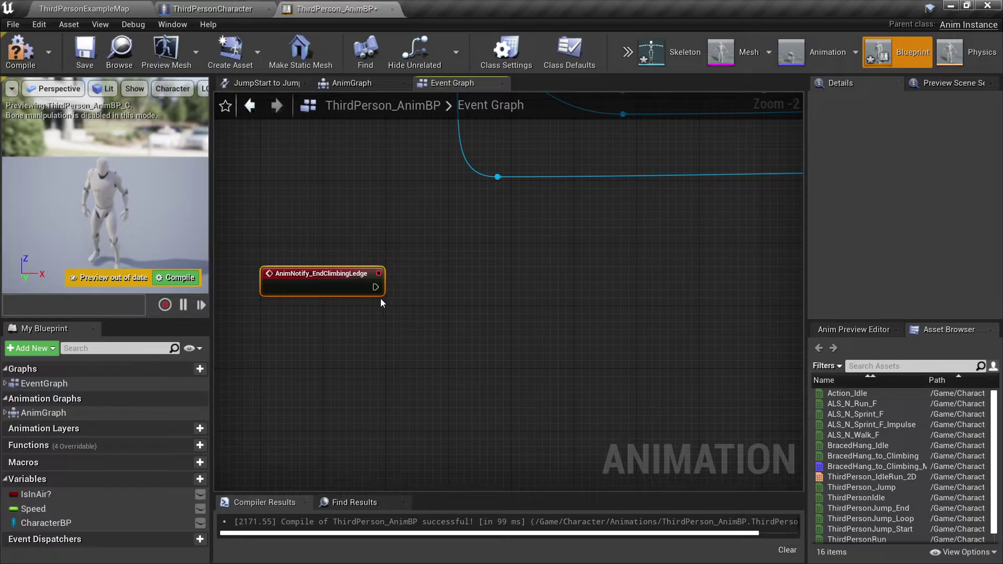
{"action": "mouse_move", "coordinate": [80, 522]}
{"action": "left_mouse_down"}
{"action": "mouse_move", "coordinate": [362, 332]}
{"action": "mouse_move", "coordinate": [503, 306]}
{"action": "left_mouse_up"}
{"action": "left_click", "coordinate": [362, 336]}
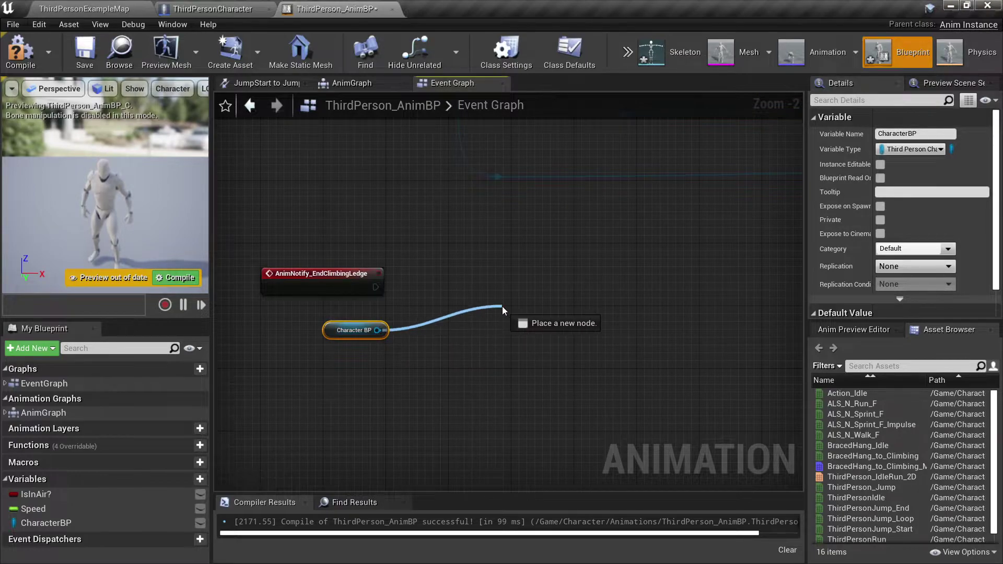
{"action": "type", "text": "set is"}
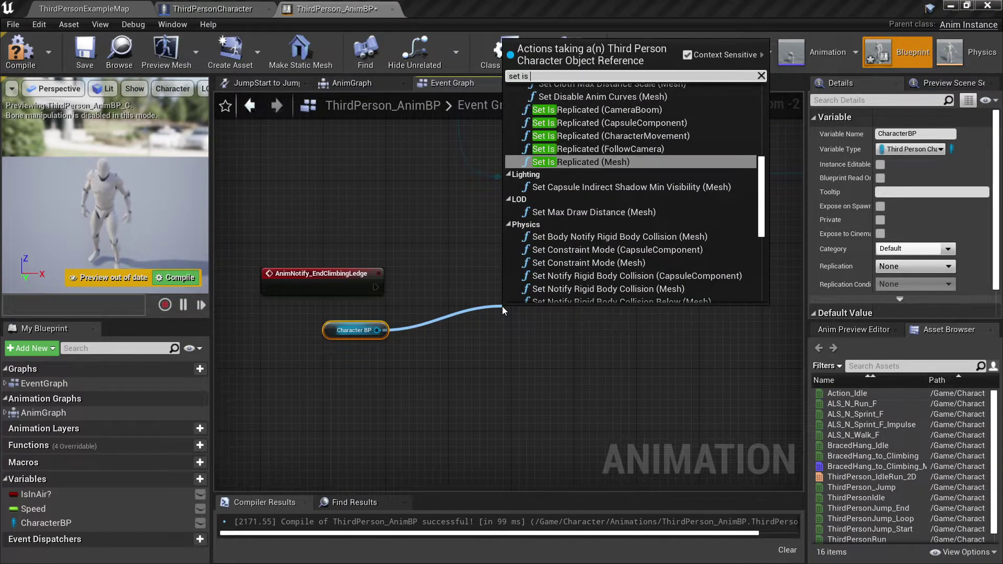
{"action": "type", "text": "clim"}
{"action": "key", "text": "Return"}
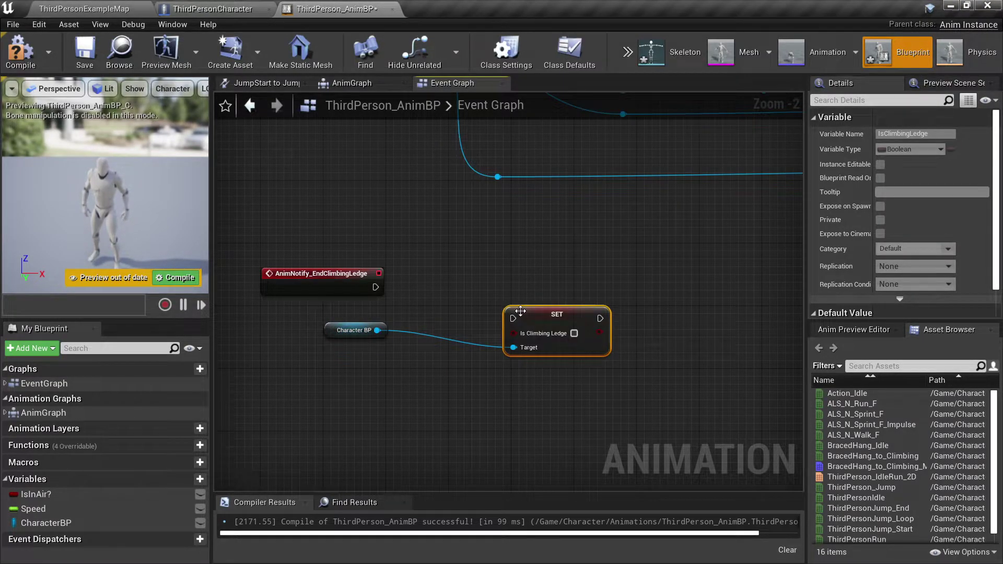
{"action": "mouse_move", "coordinate": [534, 314]}
{"action": "left_mouse_down"}
{"action": "mouse_move", "coordinate": [502, 282]}
{"action": "mouse_move", "coordinate": [375, 288]}
{"action": "left_mouse_up"}
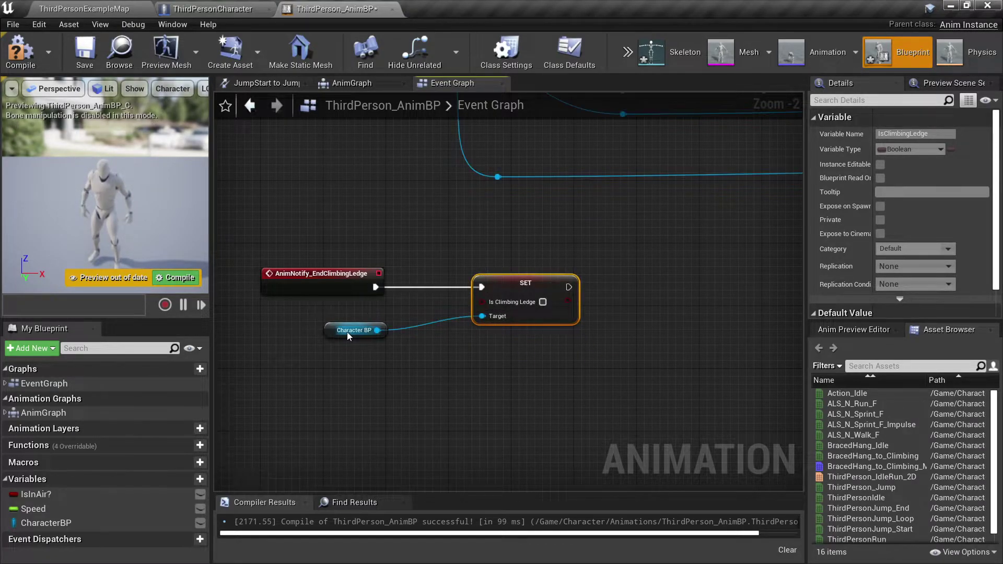
{"action": "left_click_drag", "start_coordinate": [331, 336], "coordinate": [276, 383]}
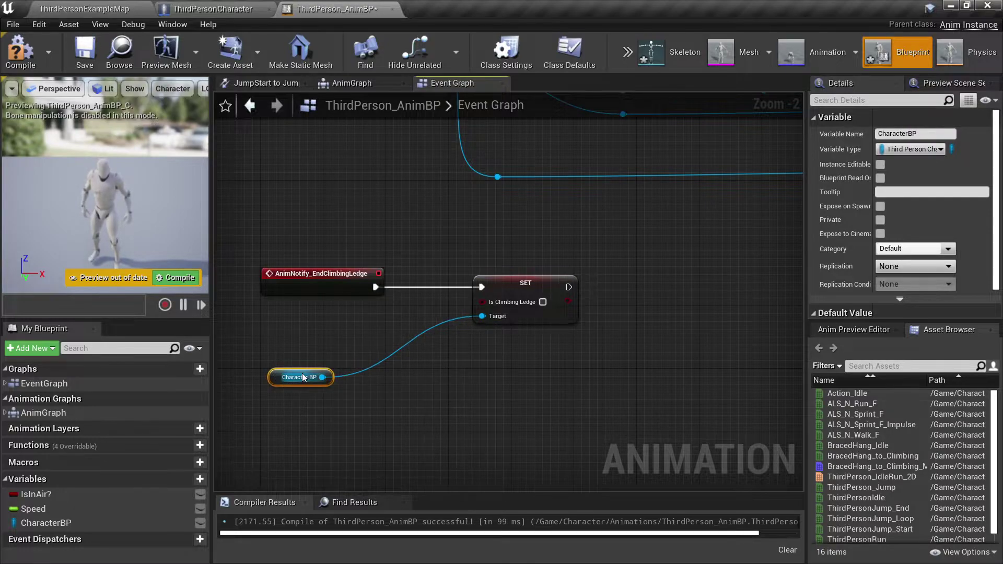
{"action": "right_click_drag", "start_coordinate": [325, 376], "coordinate": [256, 377]}
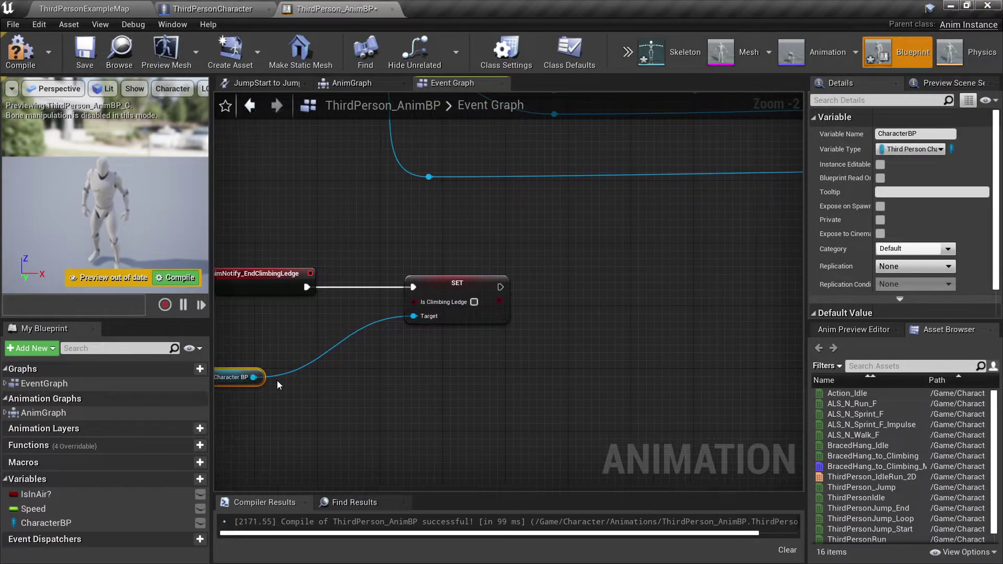
Add a Get Character Movement node from the Character BP getter
{"action": "mouse_move", "coordinate": [254, 377]}
{"action": "left_mouse_down"}
{"action": "mouse_move", "coordinate": [498, 385]}
{"action": "mouse_move", "coordinate": [428, 378]}
{"action": "left_mouse_up"}
{"action": "type", "text": "movem"}
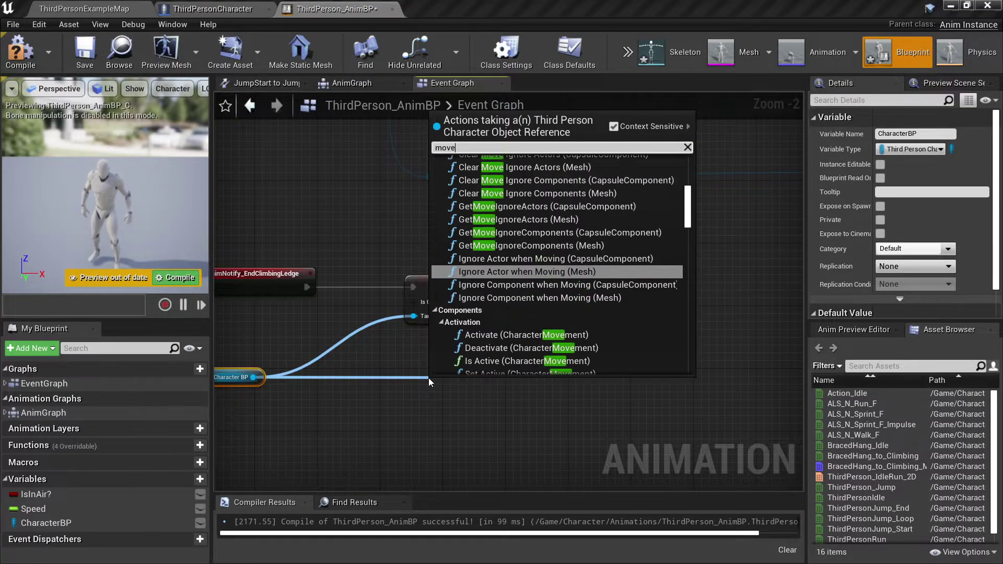
{"action": "key", "text": "Return"}
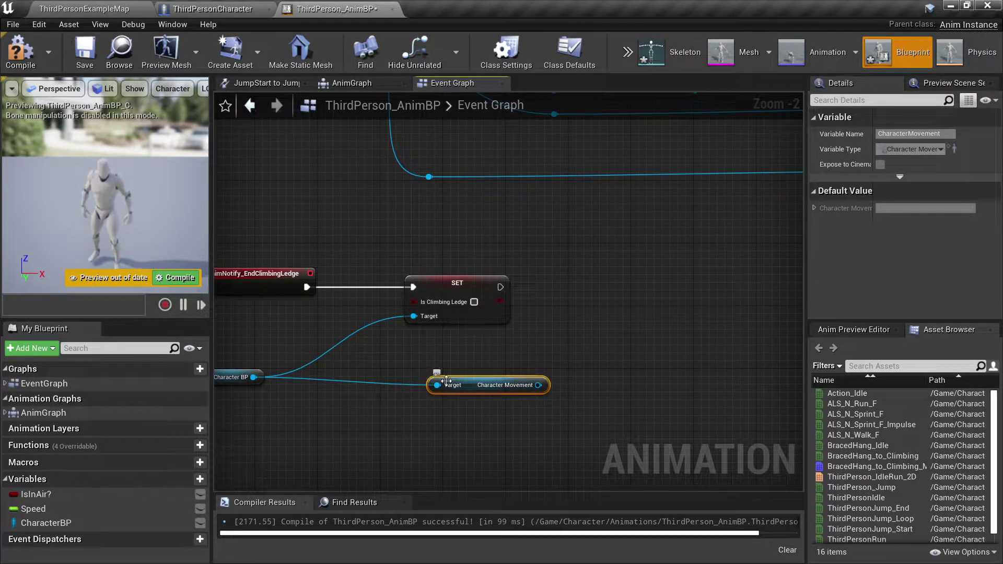
{"action": "left_click_drag", "start_coordinate": [441, 382], "coordinate": [441, 375]}
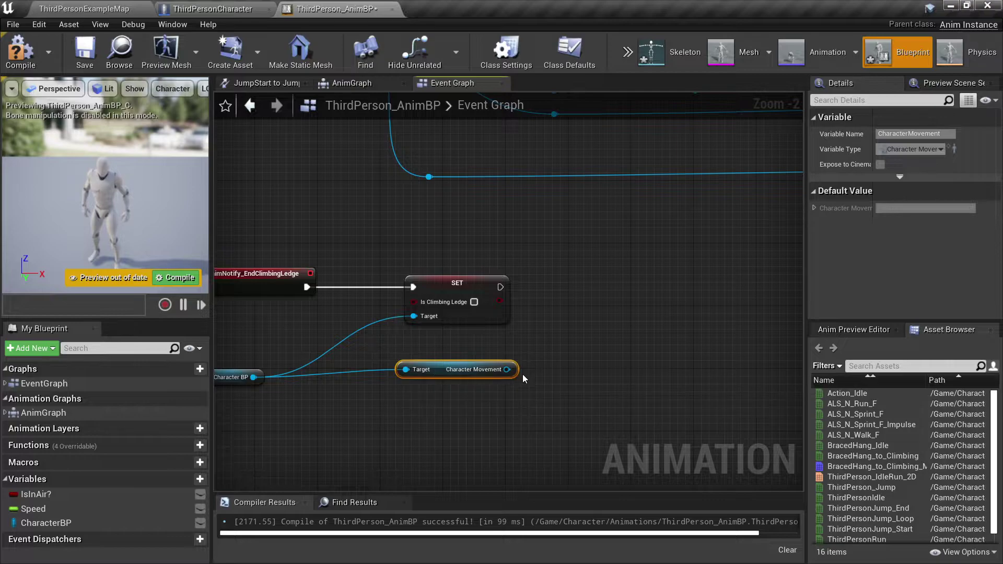
Add Set Movement Mode on Character Movement, run it after SET Is Climbing Ledge, and choose Walking
{"action": "left_click_drag", "start_coordinate": [509, 369], "coordinate": [591, 329]}
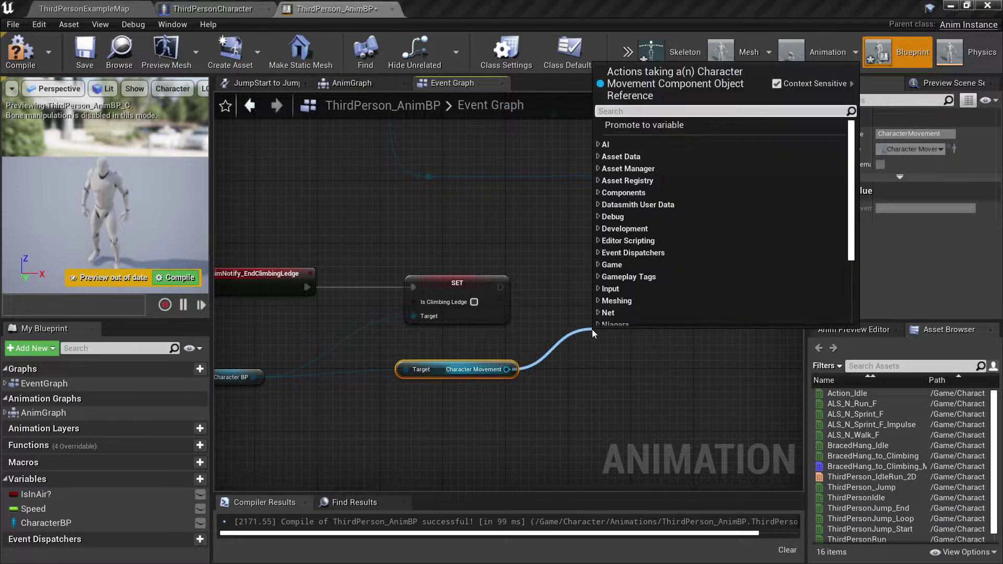
{"action": "type", "text": "movem mode"}
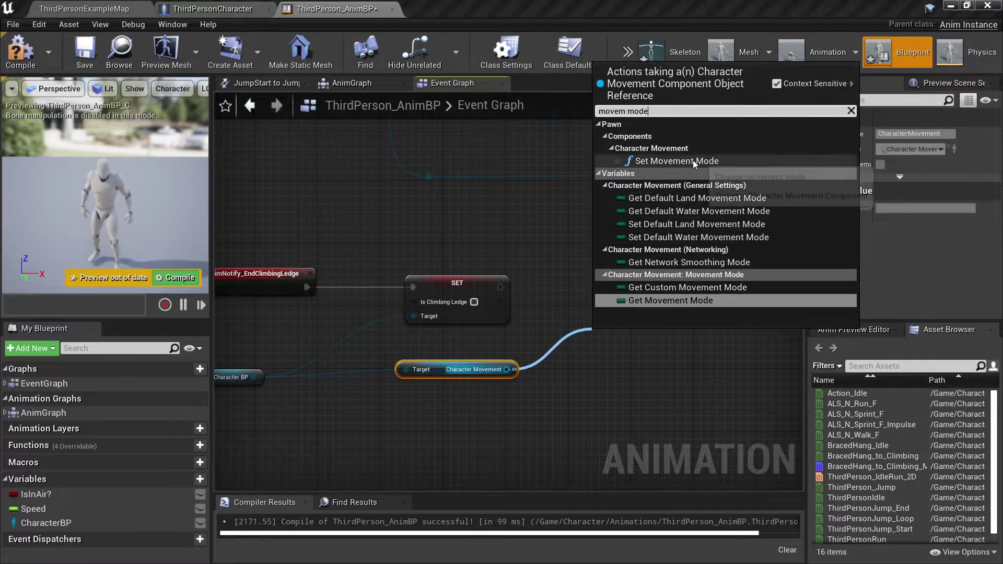
{"action": "left_click", "coordinate": [692, 160]}
{"action": "left_click_drag", "start_coordinate": [653, 345], "coordinate": [629, 276]}
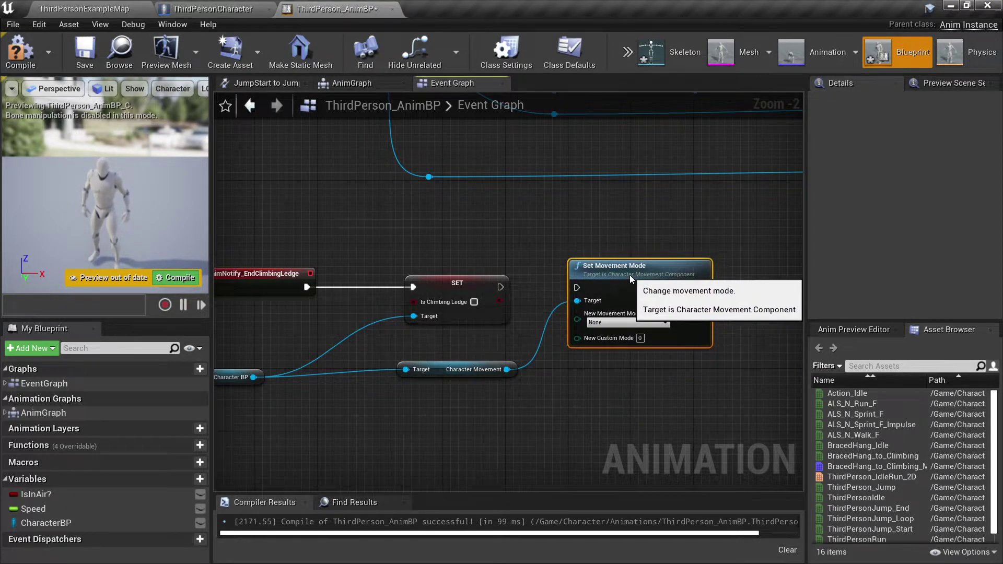
{"action": "left_click_drag", "start_coordinate": [500, 287], "coordinate": [548, 288]}
{"action": "left_click_drag", "start_coordinate": [577, 286], "coordinate": [577, 286]}
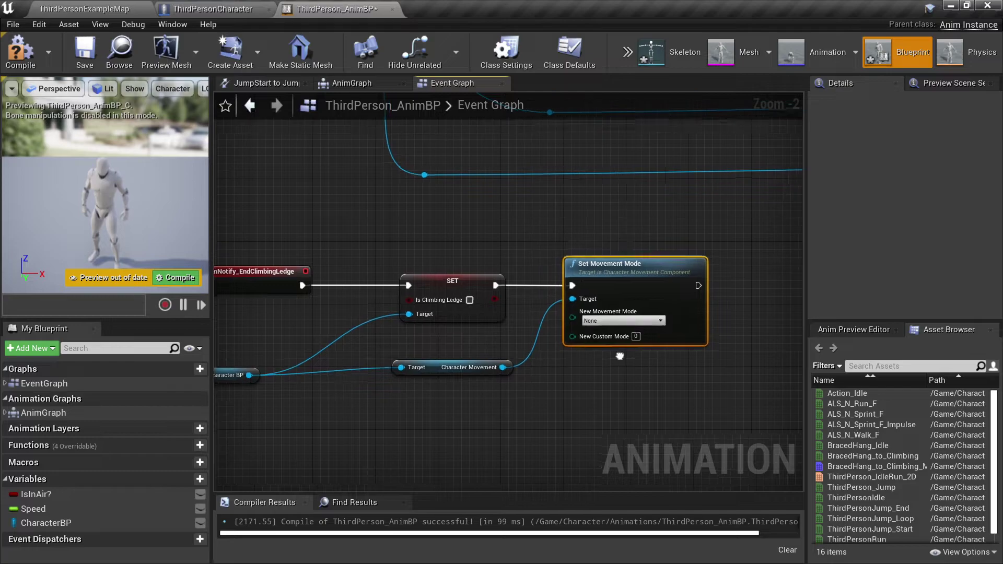
{"action": "right_click_drag", "start_coordinate": [596, 331], "coordinate": [524, 298]}
{"action": "left_click", "coordinate": [525, 287]}
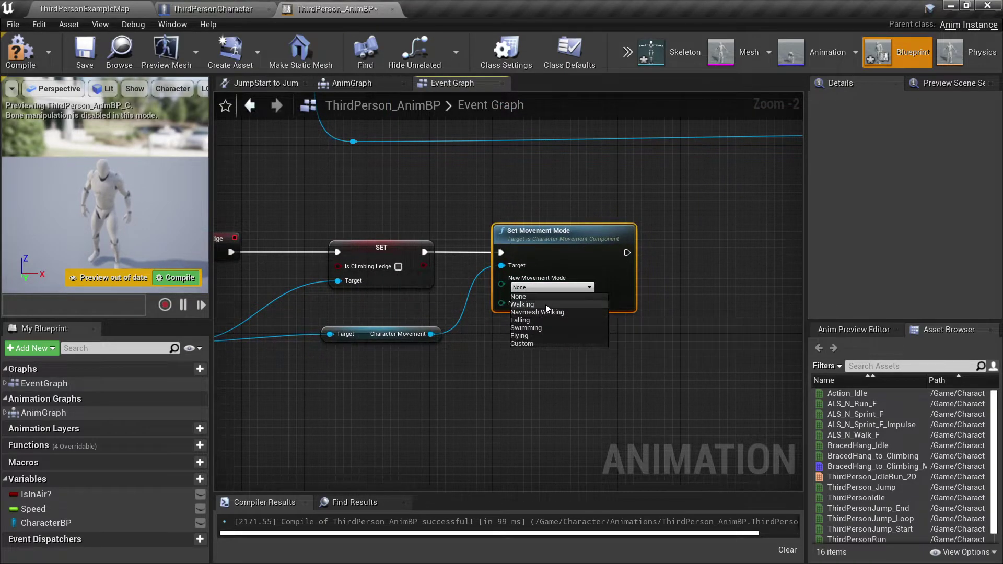
{"action": "left_click", "coordinate": [545, 304]}
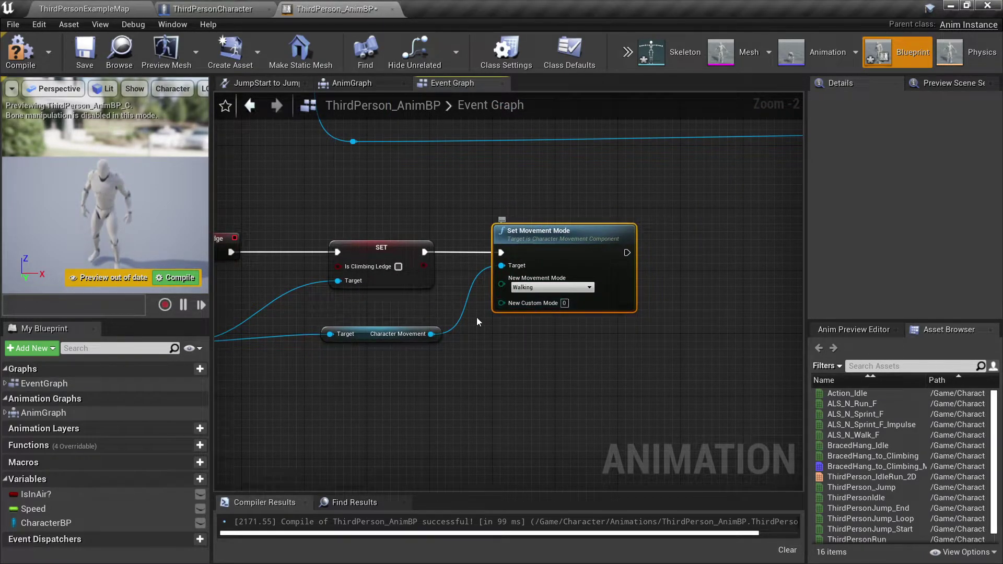
Move the Character Movement getter beside the Set Movement Mode node
{"action": "left_click_drag", "start_coordinate": [429, 334], "coordinate": [501, 333]}
{"action": "type", "text": "s"}
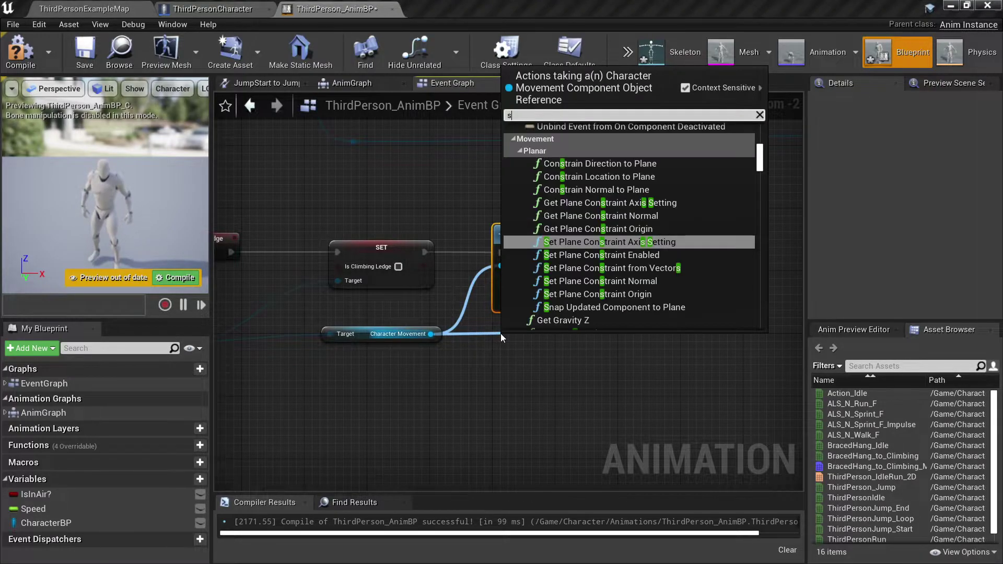
{"action": "type", "text": "et hang"}
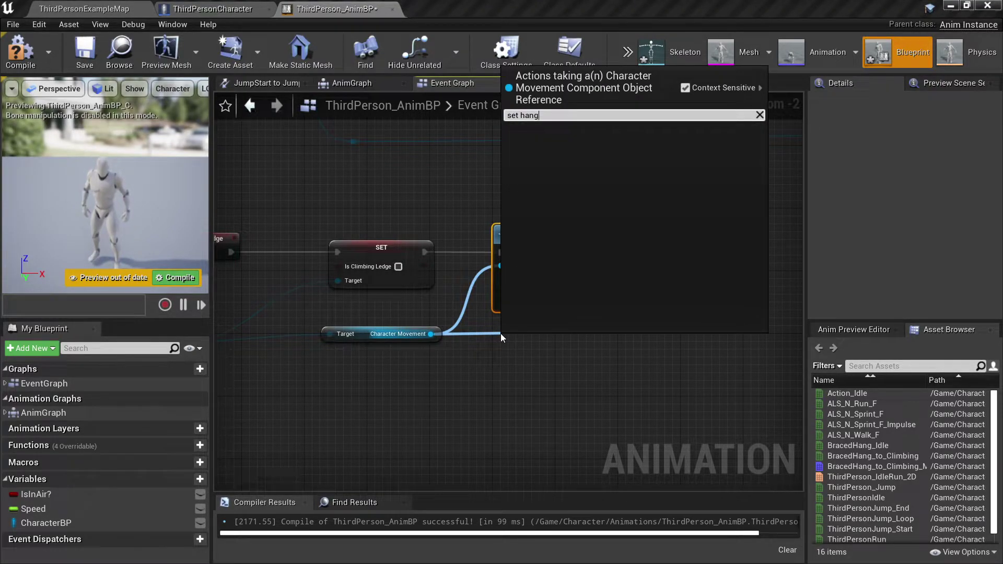
{"action": "left_click", "coordinate": [498, 334]}
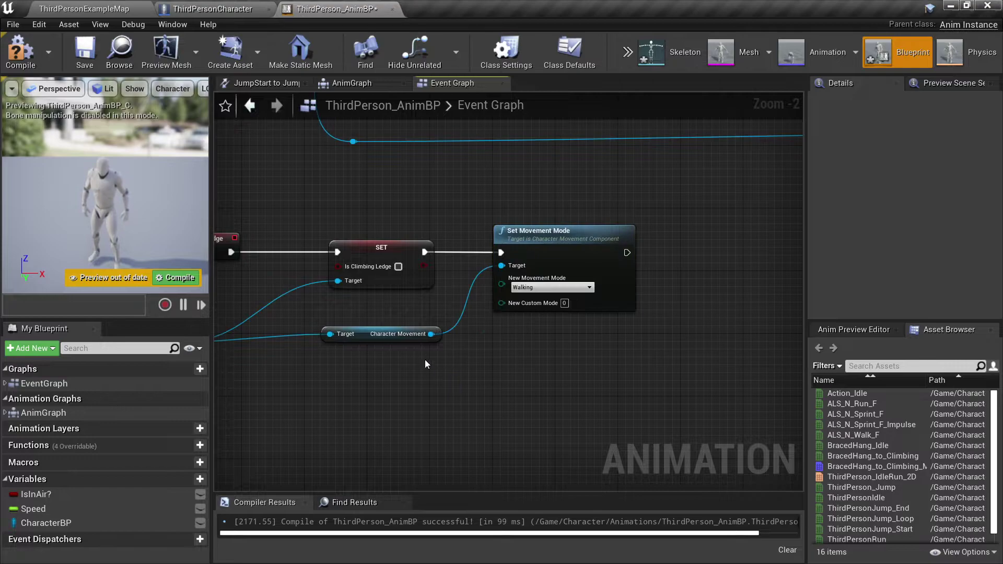
{"action": "left_click_drag", "start_coordinate": [413, 334], "coordinate": [586, 319]}
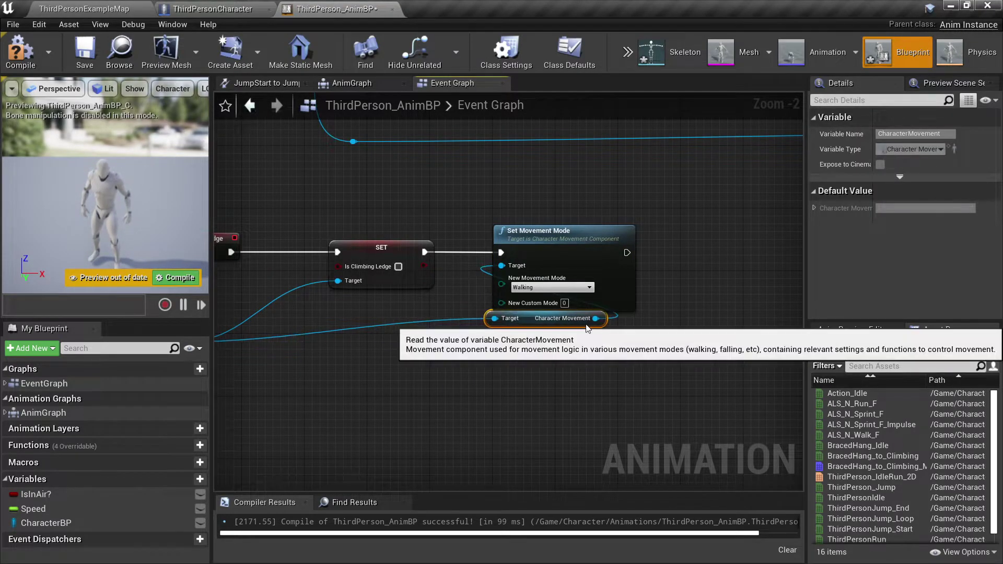
{"action": "right_click_drag", "start_coordinate": [468, 374], "coordinate": [506, 344]}
Chain a SET Is Hanging node from Character BP after Set Movement Mode, then compile
{"action": "left_click_drag", "start_coordinate": [326, 313], "coordinate": [472, 319]}
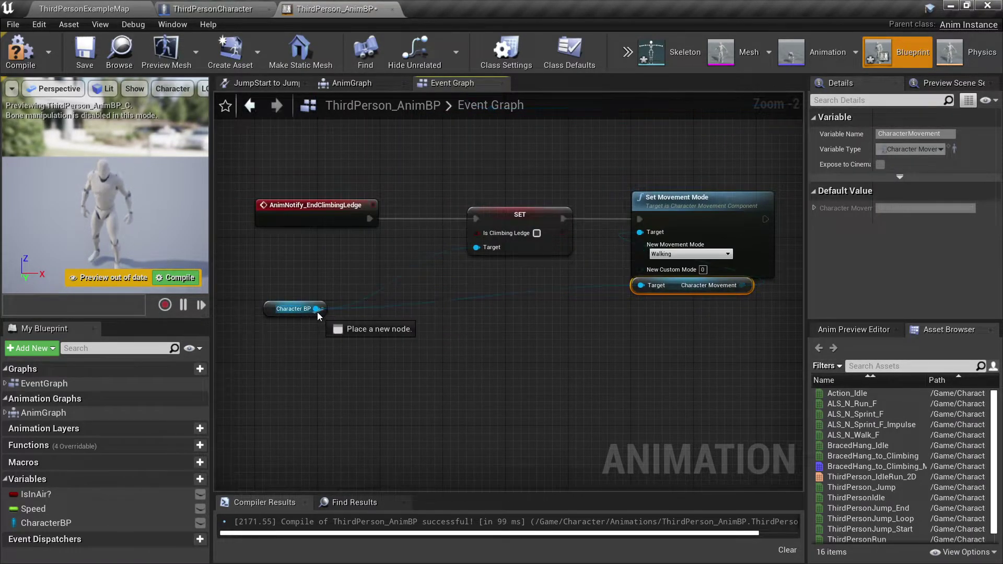
{"action": "type", "text": "set"}
{"action": "type", "text": " is hanging"}
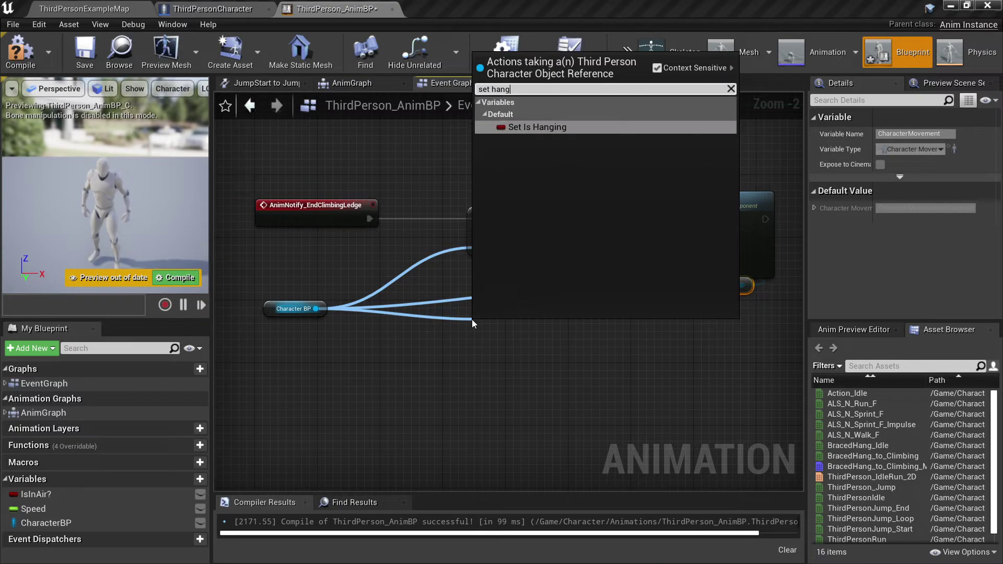
{"action": "key", "text": "Return"}
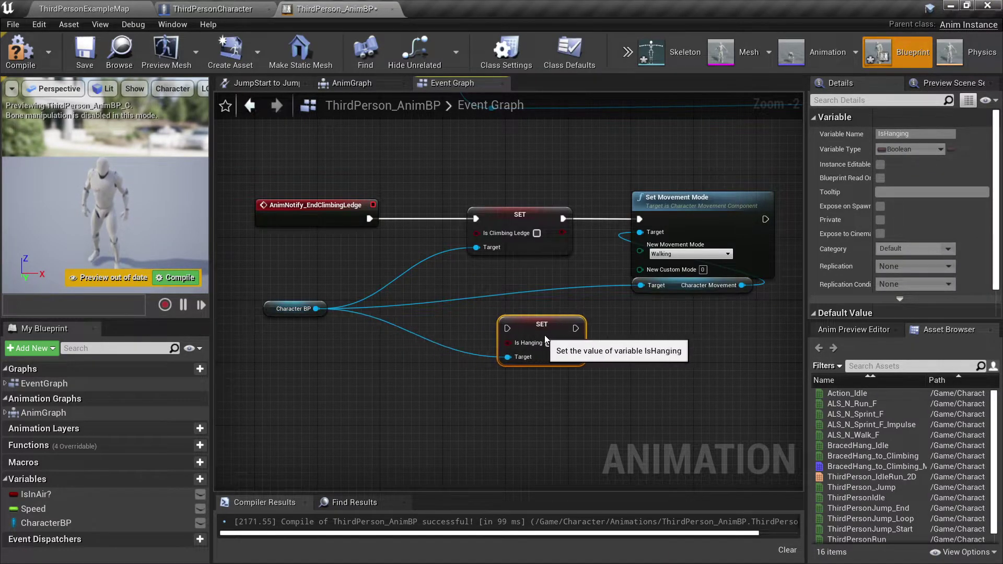
{"action": "left_click_drag", "start_coordinate": [544, 334], "coordinate": [742, 335]}
{"action": "right_click_drag", "start_coordinate": [742, 335], "coordinate": [478, 342]}
{"action": "mouse_move", "coordinate": [467, 334]}
{"action": "left_mouse_down"}
{"action": "mouse_move", "coordinate": [553, 287]}
{"action": "mouse_move", "coordinate": [623, 217]}
{"action": "left_mouse_up"}
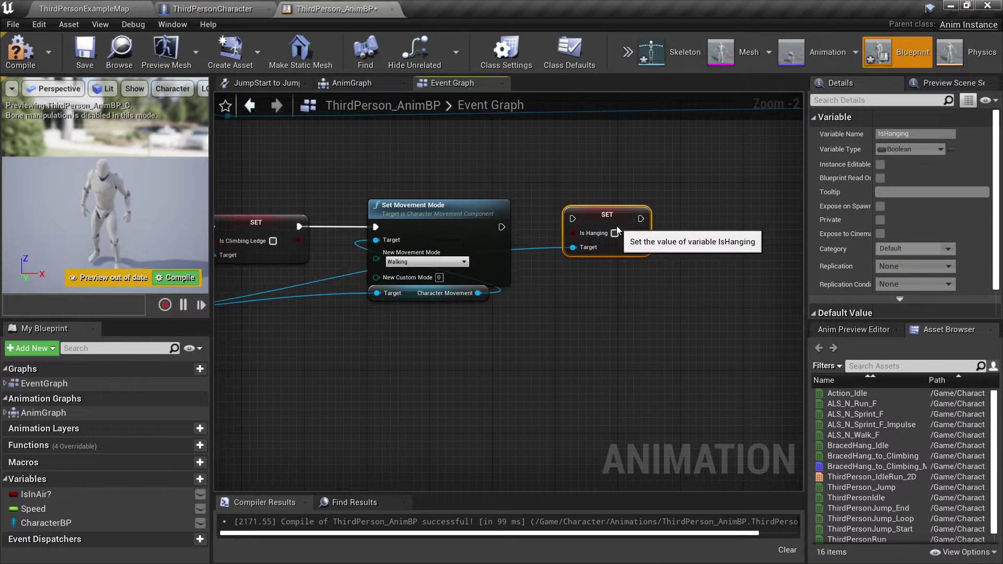
{"action": "left_click_drag", "start_coordinate": [502, 226], "coordinate": [592, 225]}
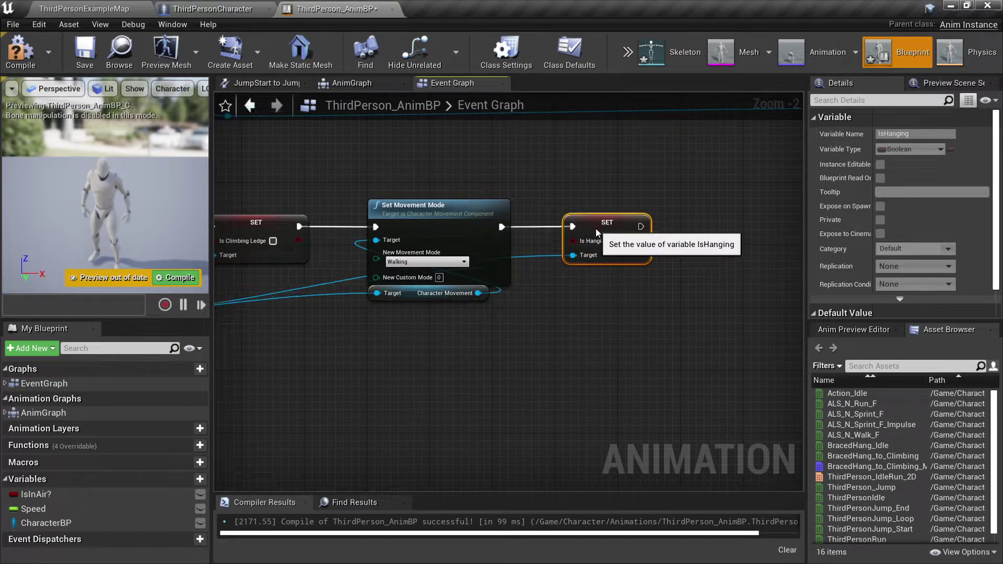
{"action": "left_click", "coordinate": [25, 67]}
Play the example map in the editor, climb two walls, then stop and go back to ThirdPerson_AnimBP
{"action": "left_click", "coordinate": [126, 9]}
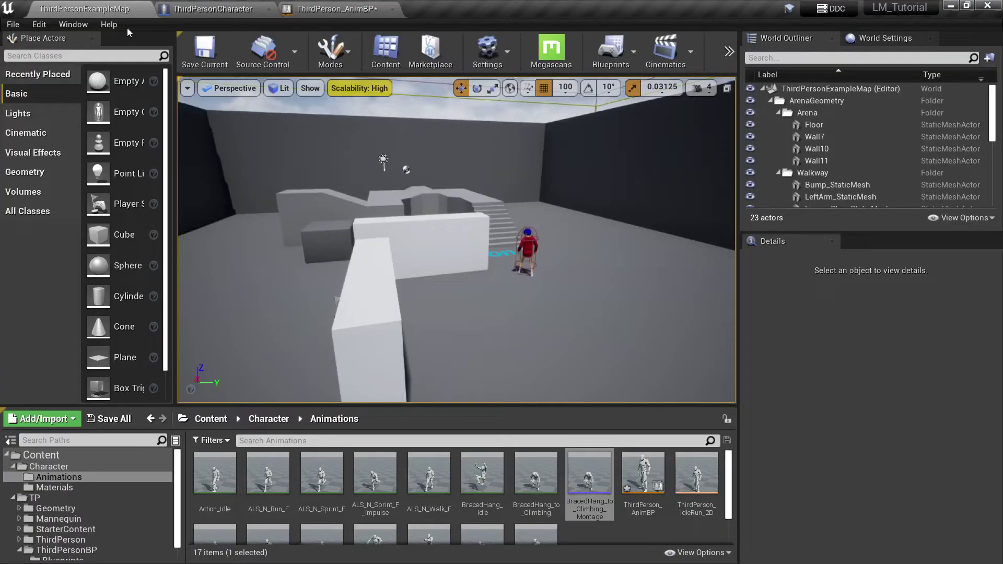
{"action": "left_click", "coordinate": [727, 59]}
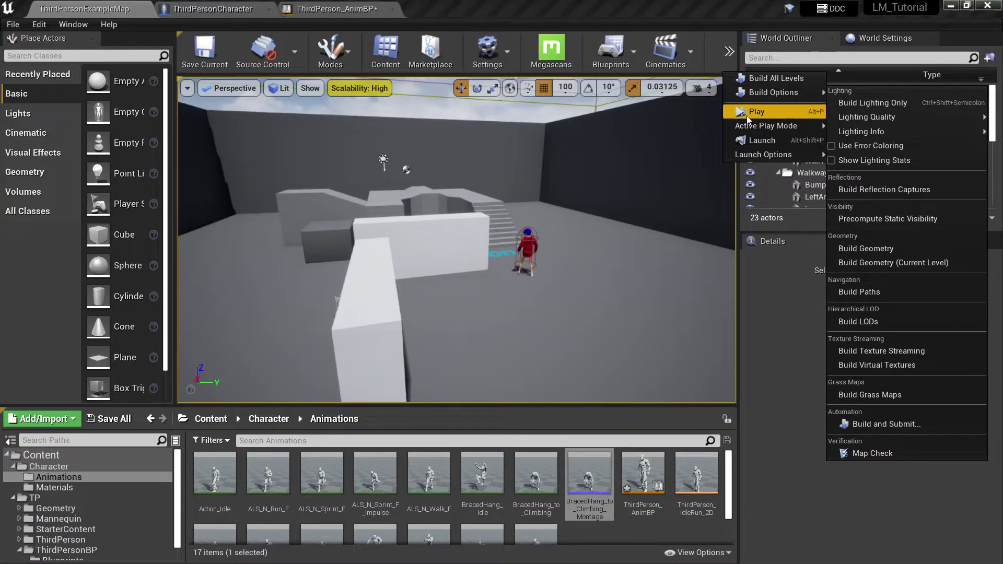
{"action": "left_click", "coordinate": [747, 115]}
{"action": "left_click", "coordinate": [595, 245]}
{"action": "key", "text": "w"}
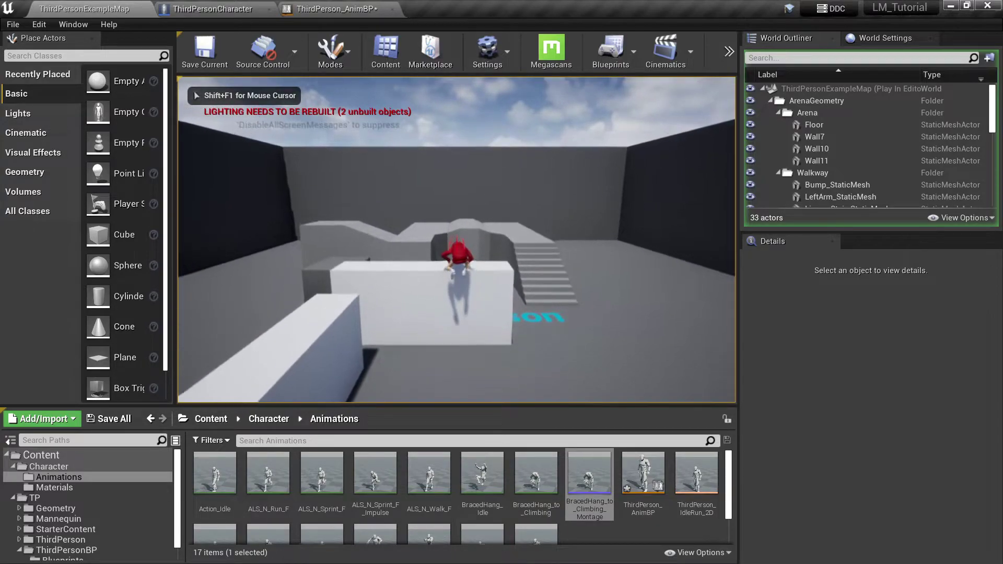
{"action": "key", "text": "w"}
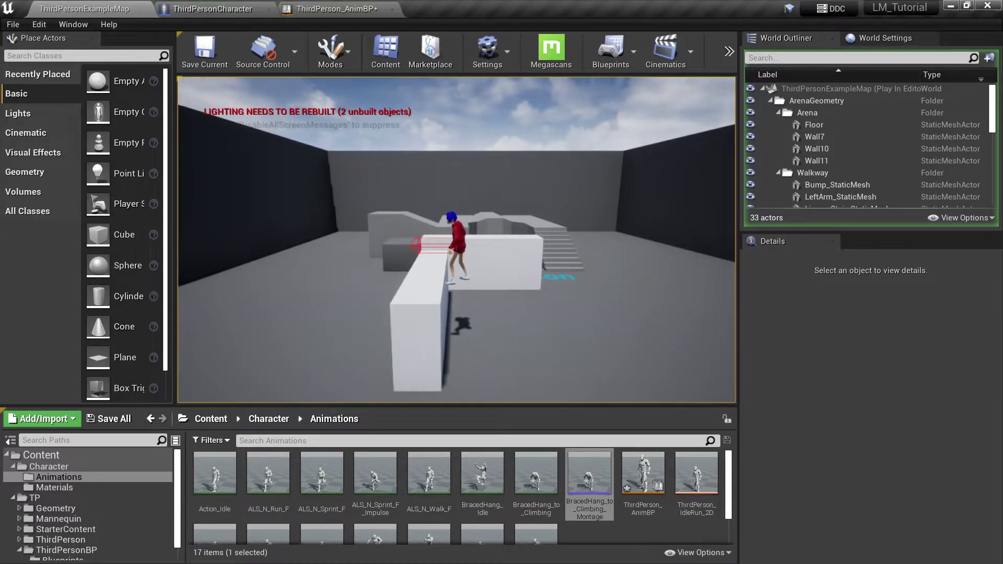
{"action": "key", "text": "Escape"}
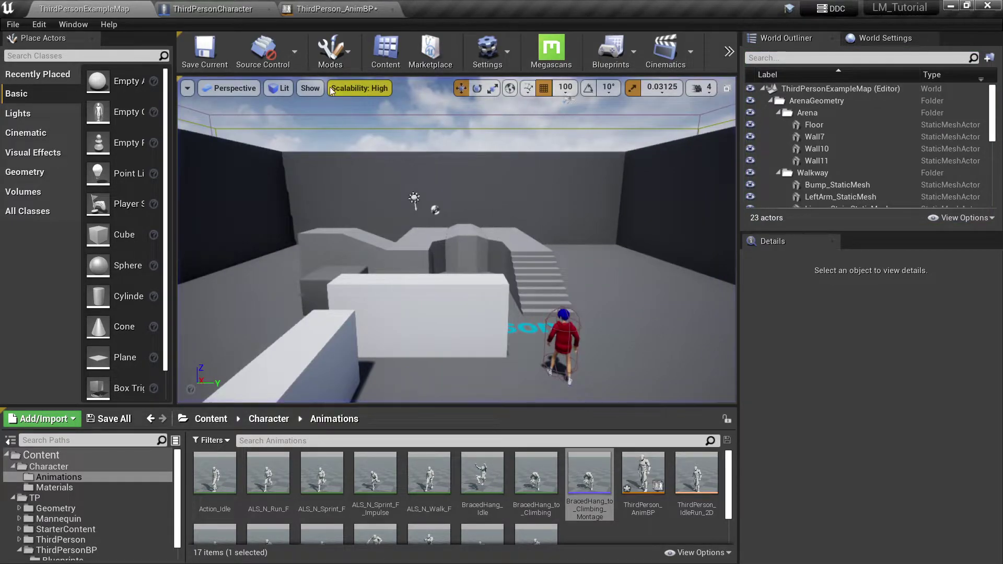
{"action": "left_click", "coordinate": [334, 9]}
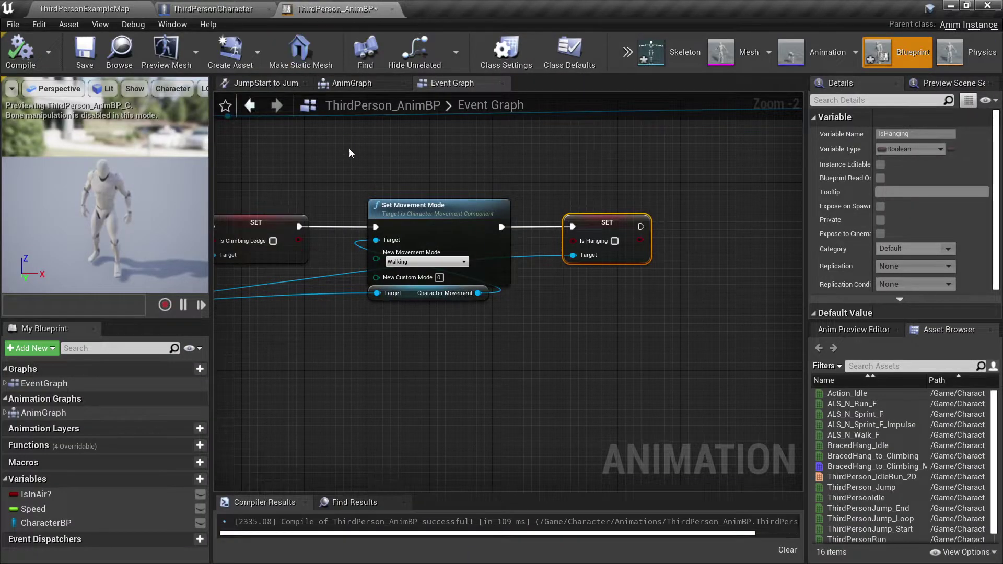
Move the AnimNotify_EndClimbingLedge event node further left in the Event Graph
{"action": "right_click_drag", "start_coordinate": [357, 211], "coordinate": [541, 212]}
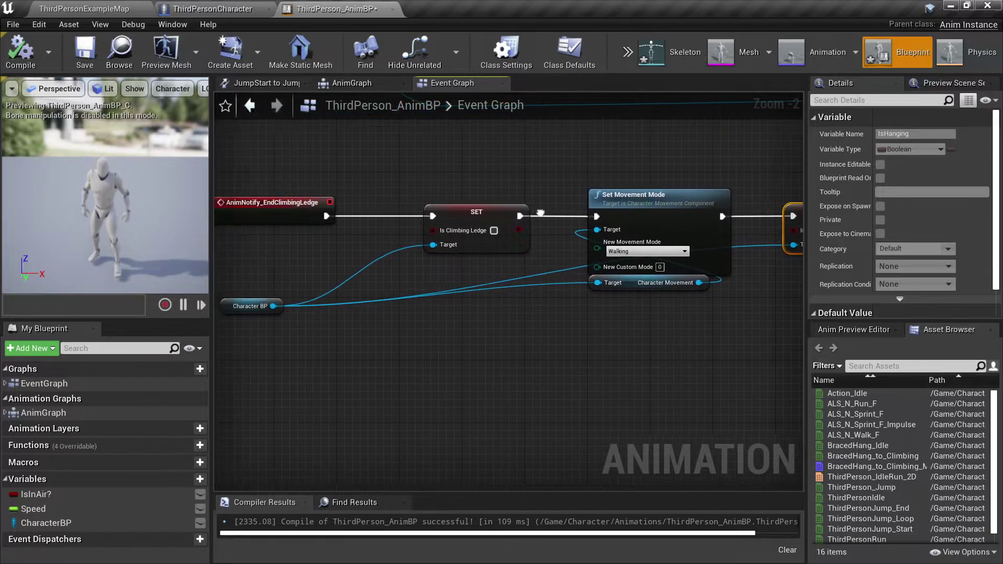
{"action": "mouse_move", "coordinate": [421, 240]}
{"action": "right_mouse_down"}
{"action": "mouse_move", "coordinate": [471, 242]}
{"action": "mouse_move", "coordinate": [307, 247]}
{"action": "right_mouse_up"}
{"action": "right_click_drag", "start_coordinate": [509, 262], "coordinate": [406, 259]}
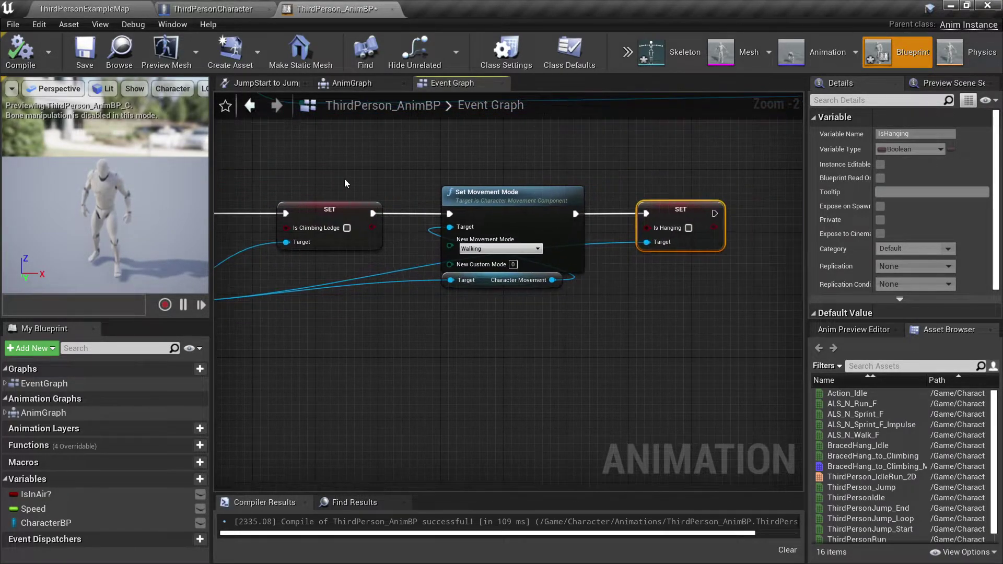
{"action": "left_click_drag", "start_coordinate": [344, 178], "coordinate": [757, 334]}
{"action": "right_click_drag", "start_coordinate": [556, 324], "coordinate": [521, 378]}
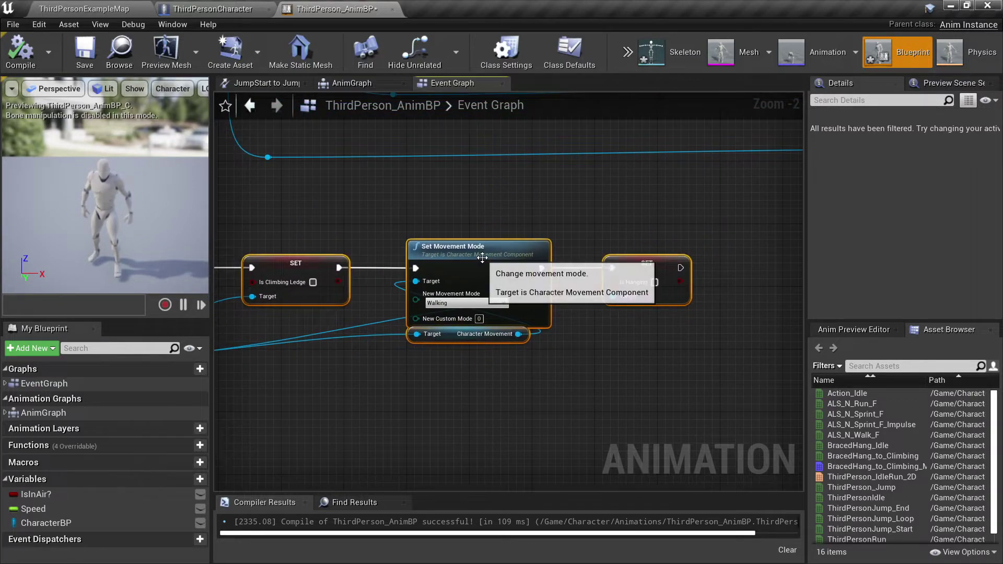
{"action": "right_click_drag", "start_coordinate": [485, 254], "coordinate": [691, 256]}
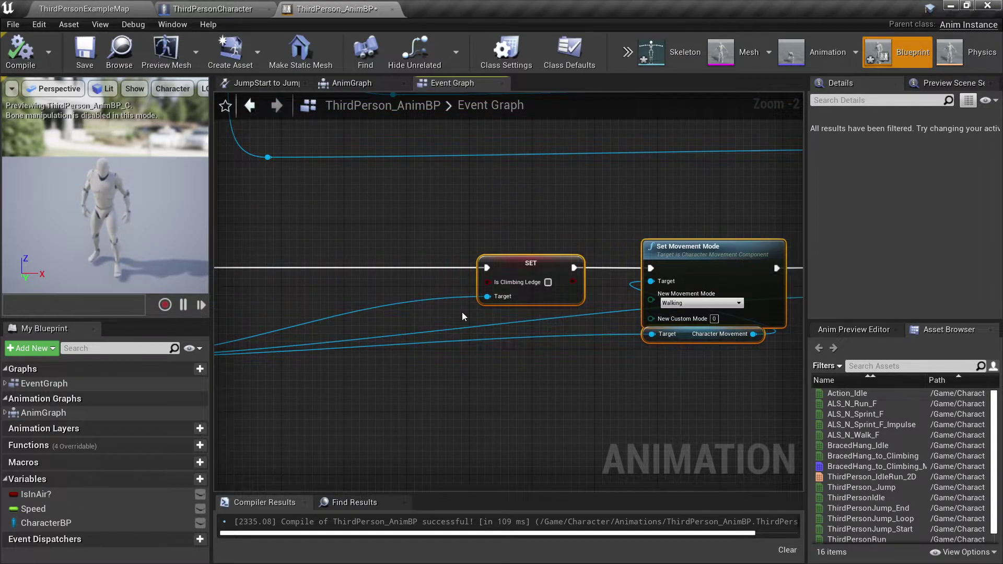
{"action": "right_click_drag", "start_coordinate": [462, 312], "coordinate": [789, 308]}
{"action": "left_click_drag", "start_coordinate": [434, 268], "coordinate": [264, 266]}
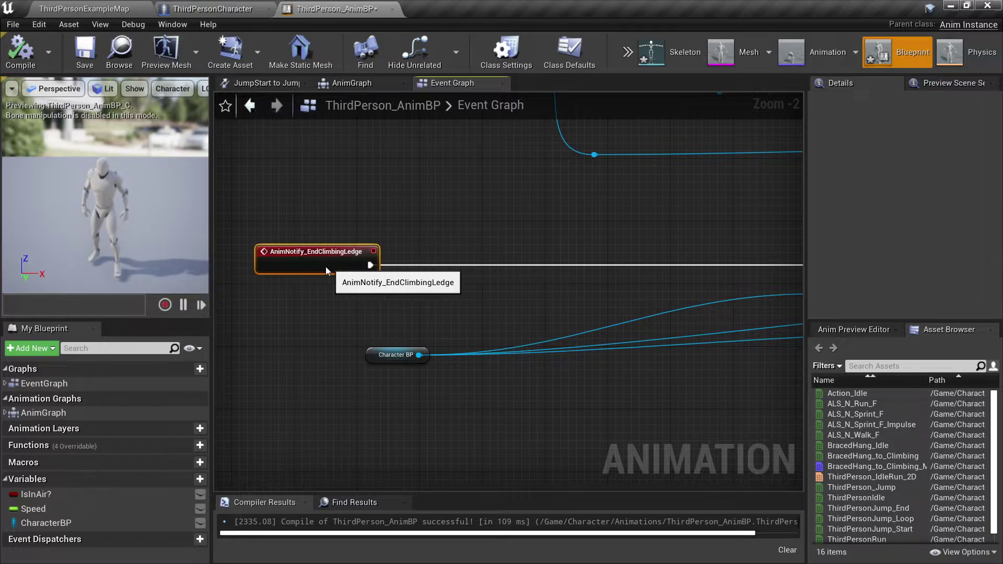
Place the Character BP getter node just below the EndClimbingLedge event
{"action": "right_click_drag", "start_coordinate": [311, 292], "coordinate": [488, 362]}
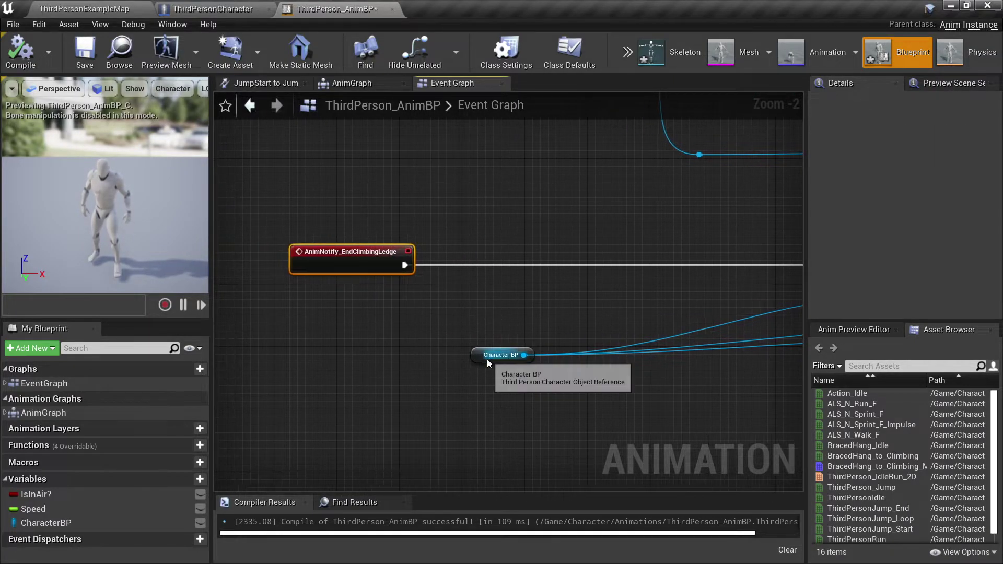
{"action": "left_click_drag", "start_coordinate": [475, 361], "coordinate": [759, 390]}
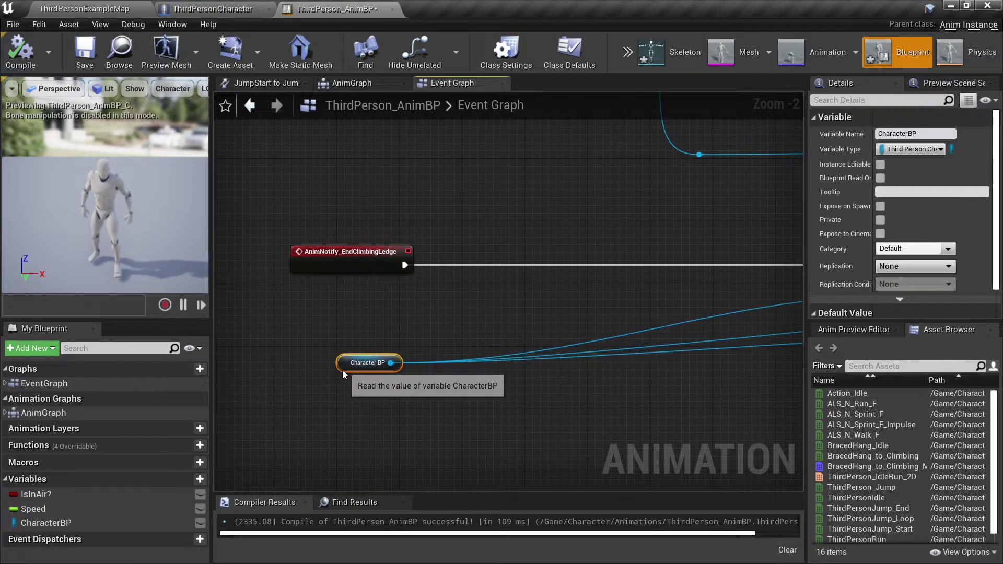
{"action": "right_click_drag", "start_coordinate": [759, 390], "coordinate": [402, 401]}
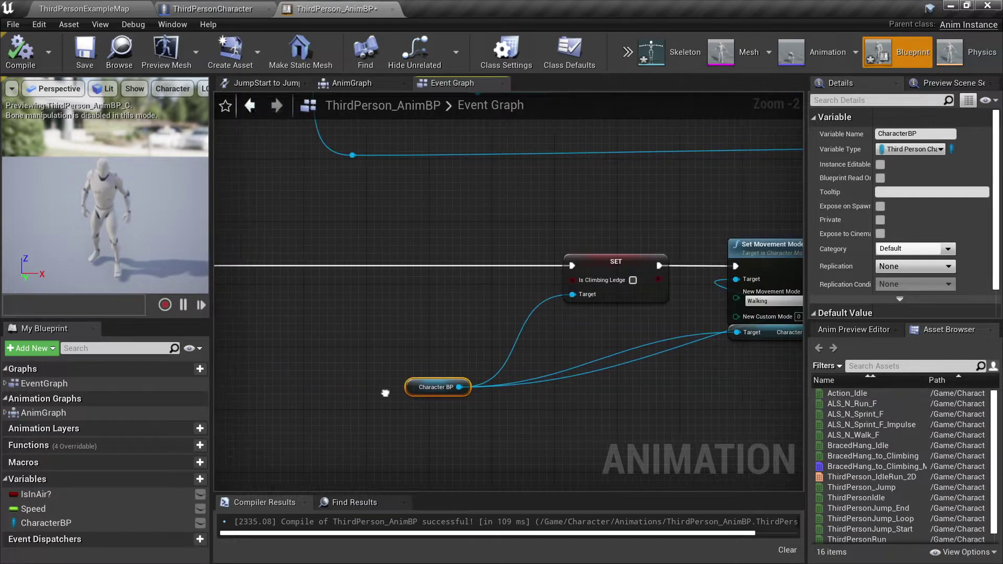
{"action": "left_click_drag", "start_coordinate": [407, 396], "coordinate": [594, 418]}
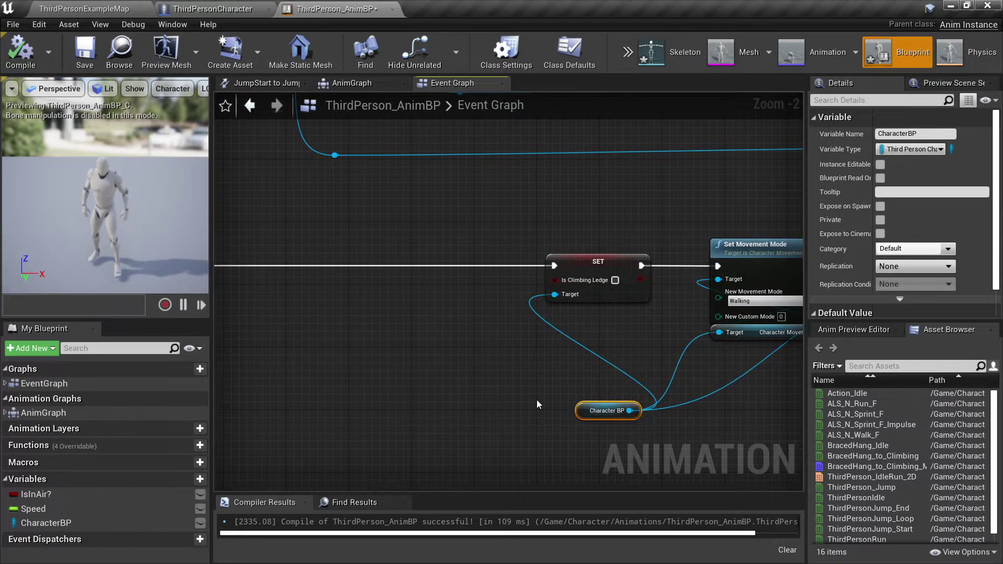
{"action": "right_click_drag", "start_coordinate": [594, 418], "coordinate": [960, 419]}
{"action": "right_click_drag", "start_coordinate": [482, 301], "coordinate": [431, 304]}
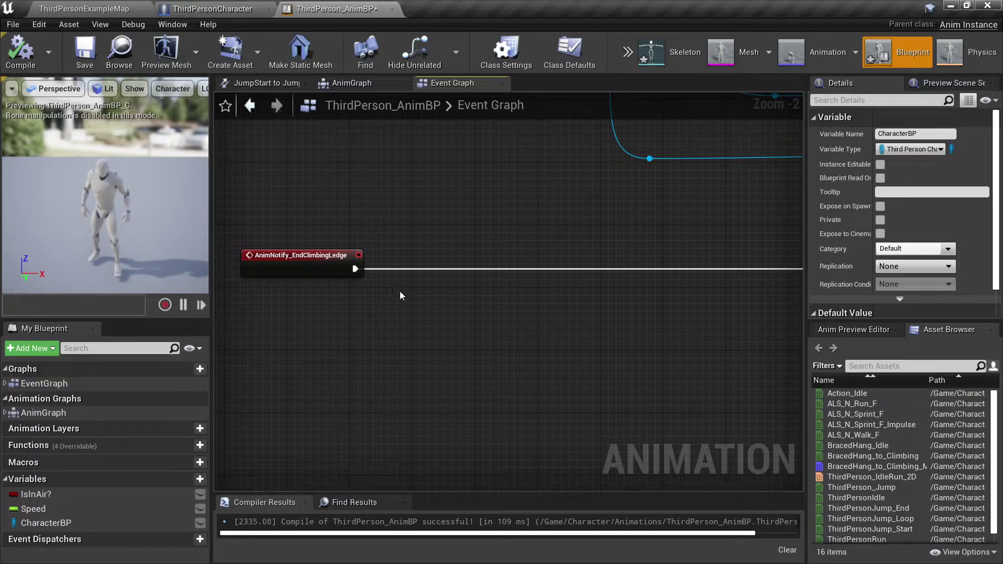
{"action": "right_click_drag", "start_coordinate": [651, 371], "coordinate": [332, 320]}
{"action": "left_click_drag", "start_coordinate": [575, 368], "coordinate": [336, 365]}
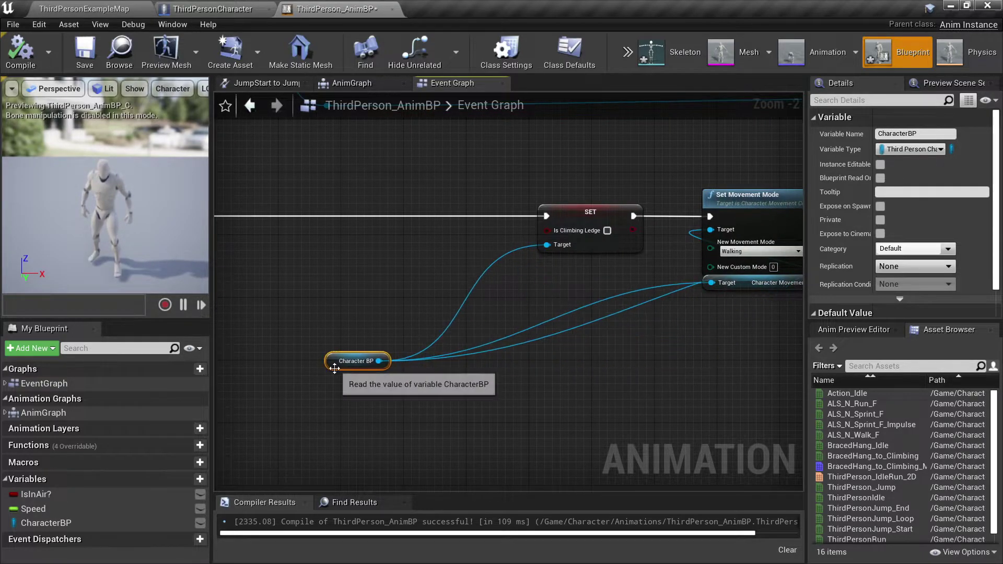
{"action": "right_click_drag", "start_coordinate": [336, 365], "coordinate": [628, 369]}
{"action": "left_click_drag", "start_coordinate": [638, 365], "coordinate": [263, 372]}
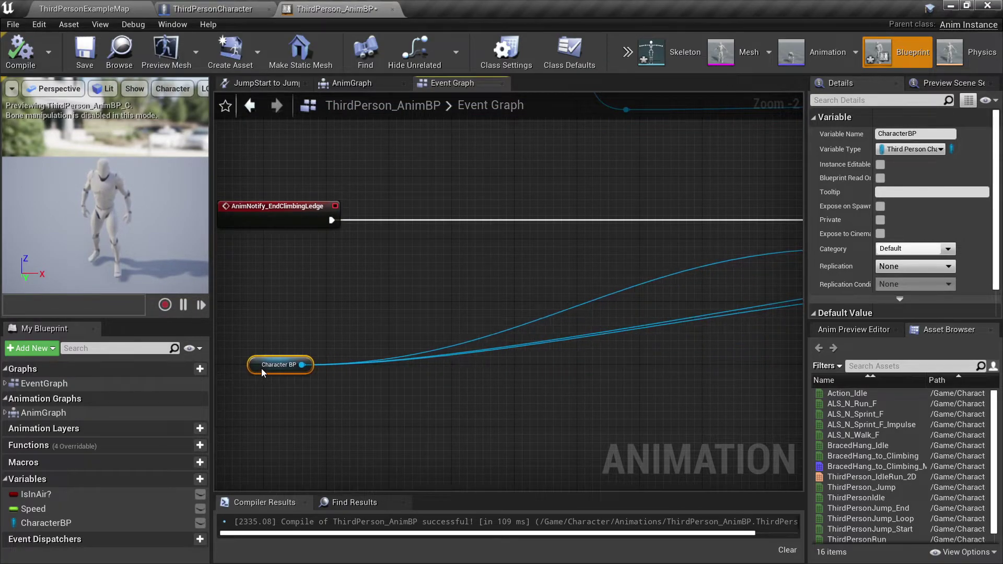
{"action": "mouse_move", "coordinate": [534, 368]}
{"action": "right_mouse_down"}
{"action": "mouse_move", "coordinate": [309, 365]}
{"action": "mouse_move", "coordinate": [526, 352]}
{"action": "right_mouse_up"}
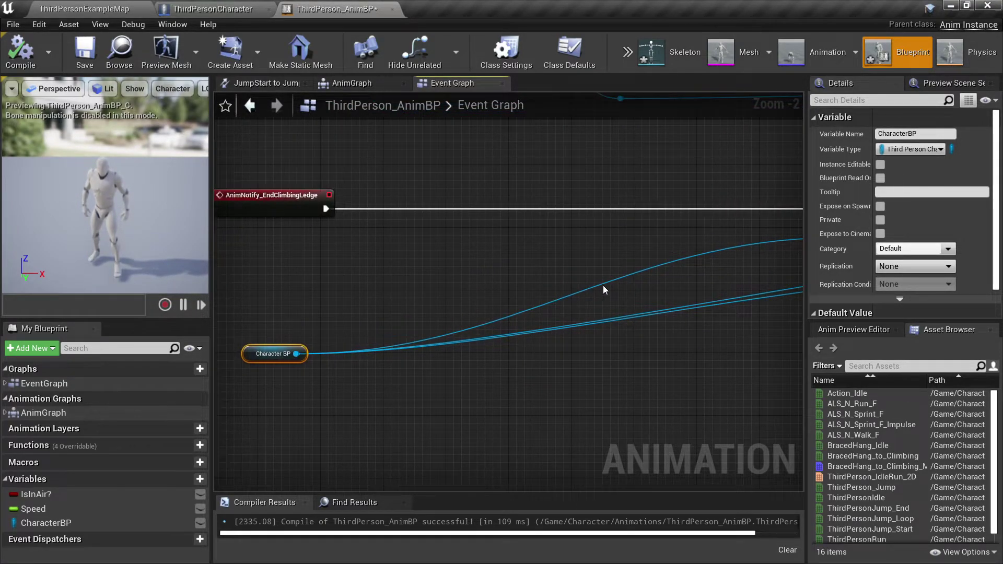
Add reroute points on the Character BP wire to Set Movement Mode's Target and line them up below
{"action": "double_click", "coordinate": [633, 274]}
{"action": "left_click_drag", "start_coordinate": [635, 274], "coordinate": [698, 350]}
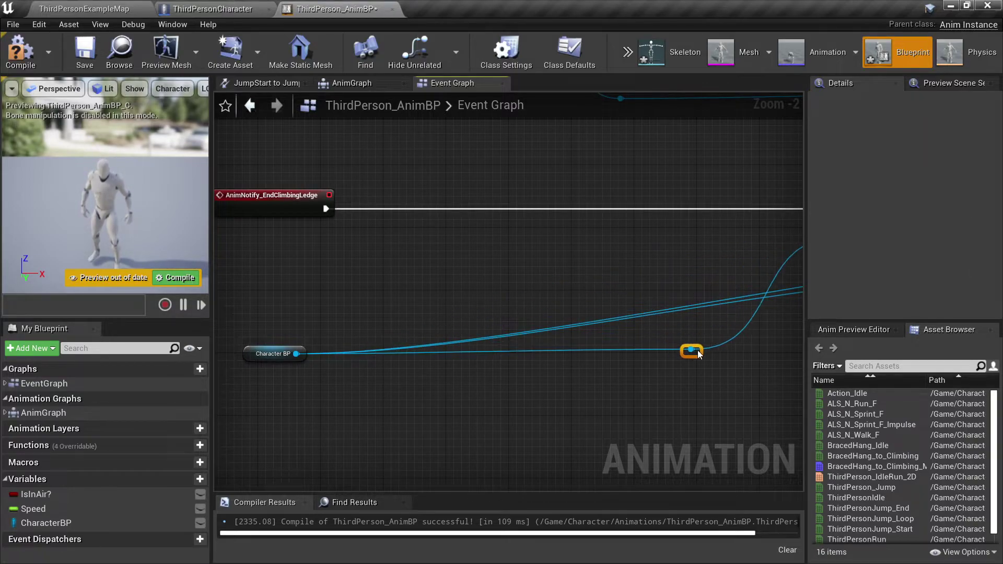
{"action": "right_click_drag", "start_coordinate": [697, 350], "coordinate": [448, 350]}
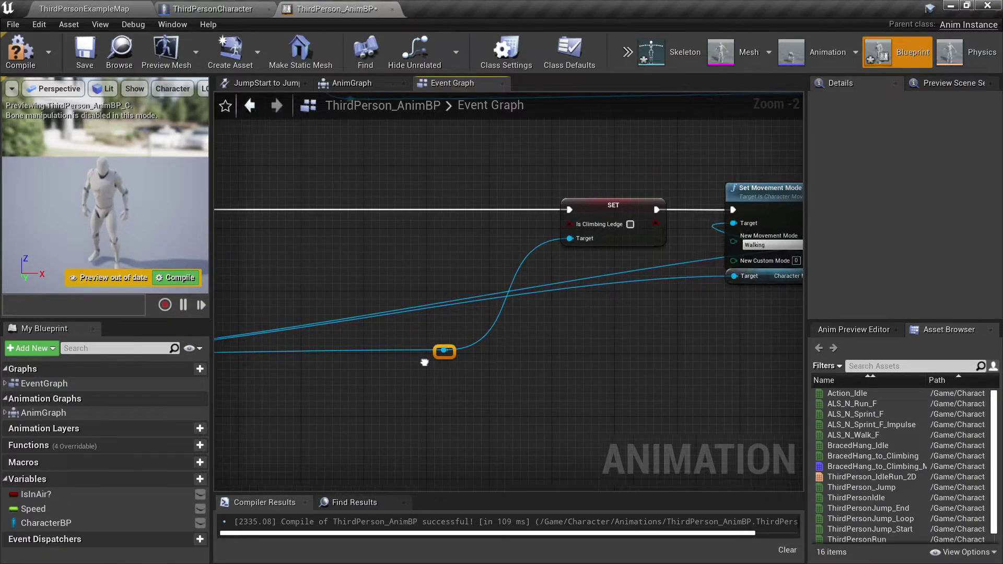
{"action": "double_click", "coordinate": [684, 276]}
{"action": "left_click_drag", "start_coordinate": [684, 277], "coordinate": [701, 378]}
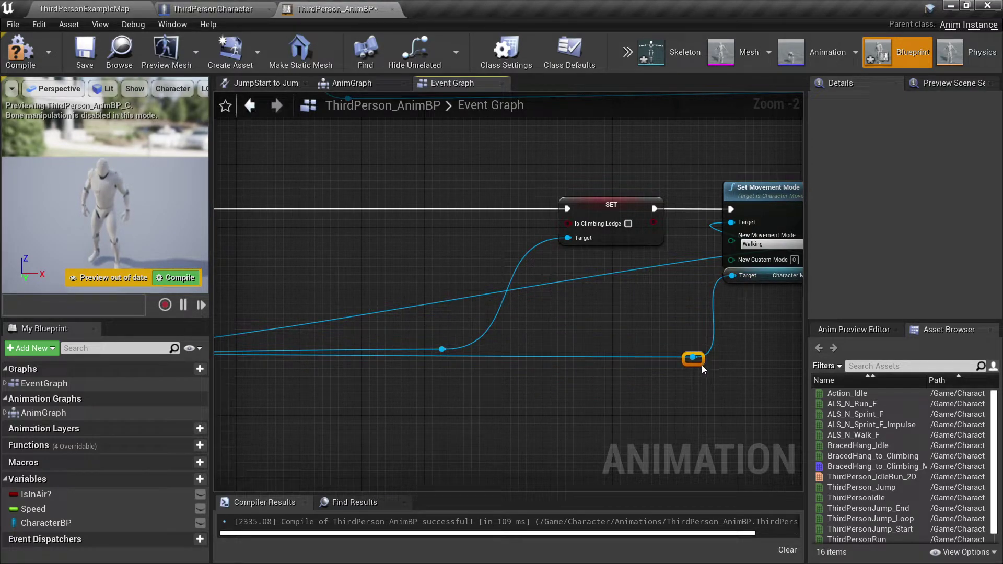
{"action": "right_click_drag", "start_coordinate": [518, 361], "coordinate": [684, 353]}
{"action": "double_click", "coordinate": [677, 354]}
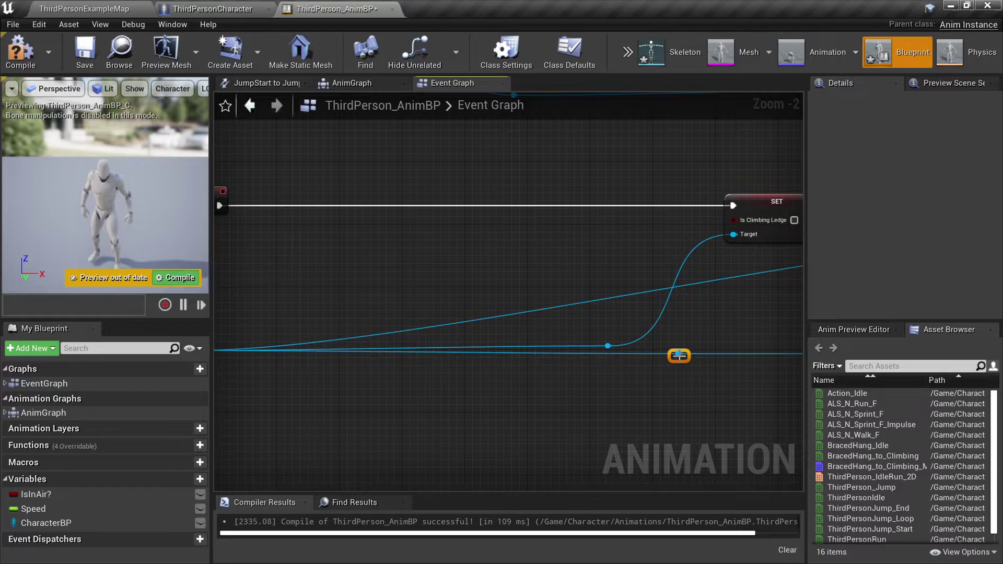
{"action": "left_click_drag", "start_coordinate": [678, 355], "coordinate": [519, 356]}
{"action": "left_click", "coordinate": [642, 386]}
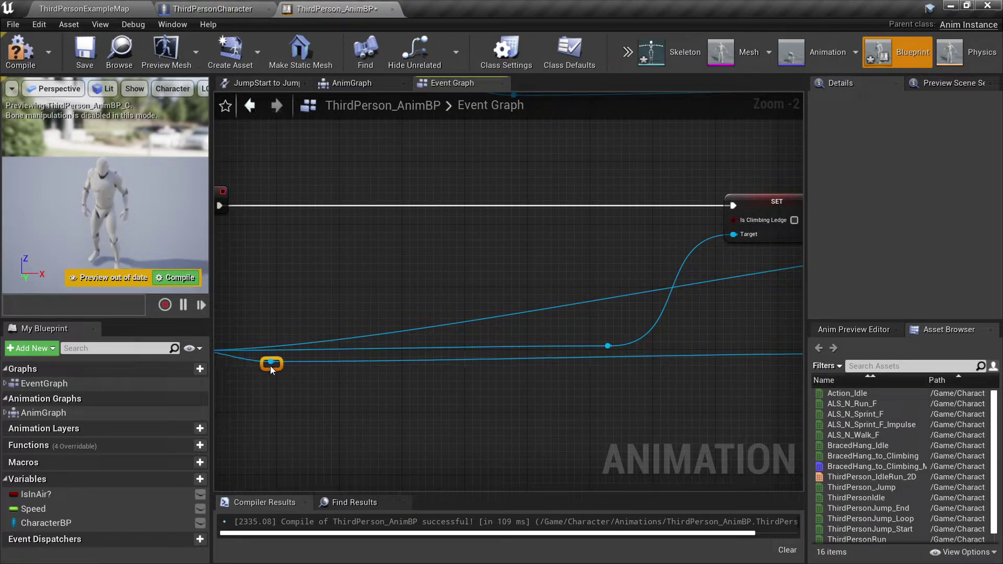
{"action": "left_click_drag", "start_coordinate": [271, 366], "coordinate": [255, 365]}
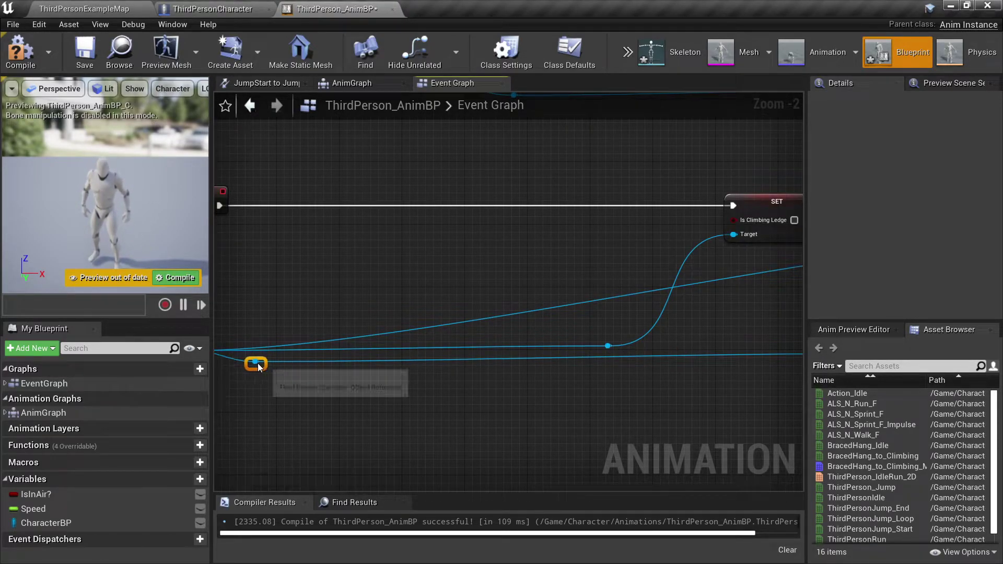
Add reroute points on the wire into the SET node's Target and align them
{"action": "double_click", "coordinate": [585, 302]}
{"action": "right_click_drag", "start_coordinate": [586, 302], "coordinate": [374, 326]}
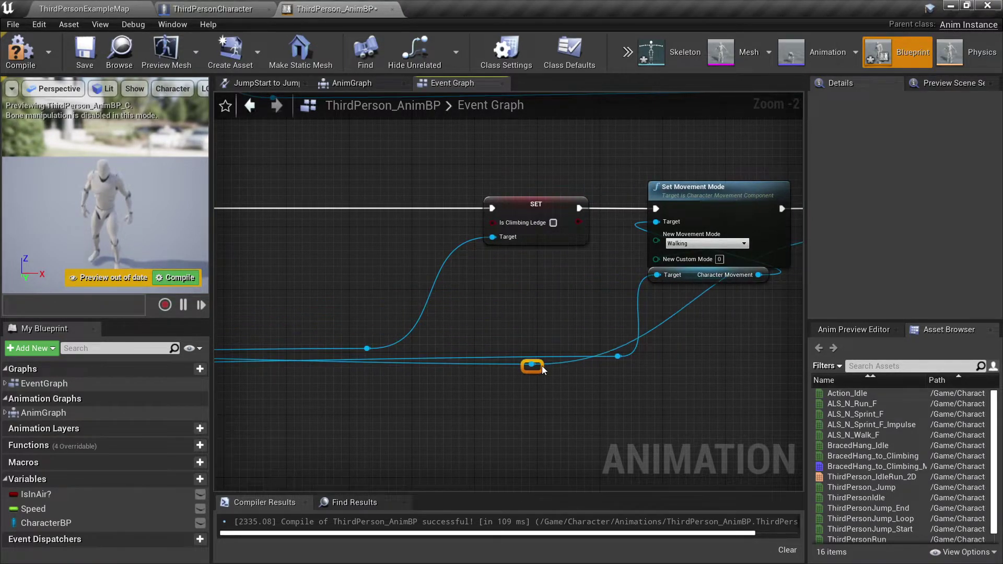
{"action": "left_click_drag", "start_coordinate": [601, 349], "coordinate": [609, 356]}
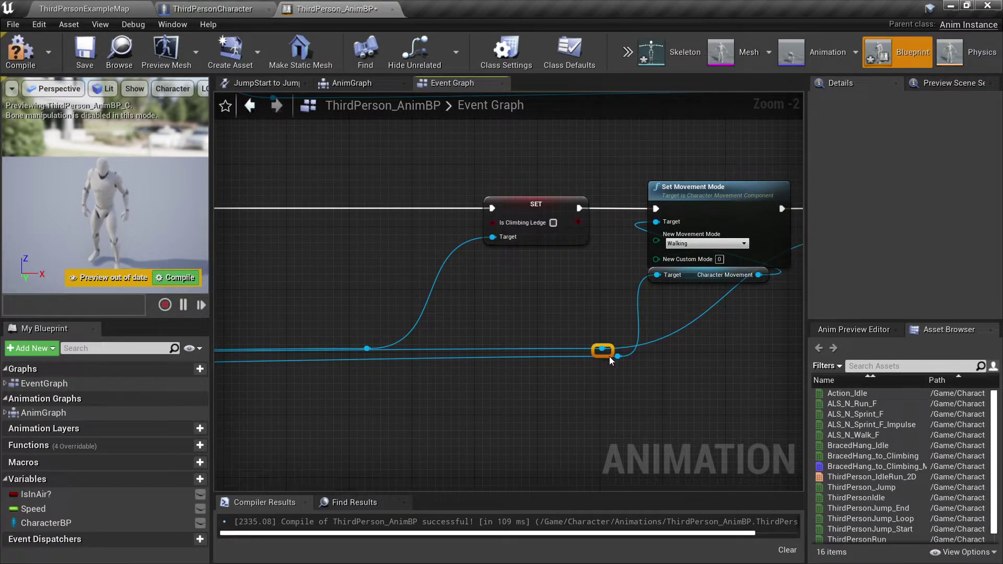
{"action": "double_click", "coordinate": [370, 348]}
{"action": "left_click_drag", "start_coordinate": [371, 348], "coordinate": [374, 339]}
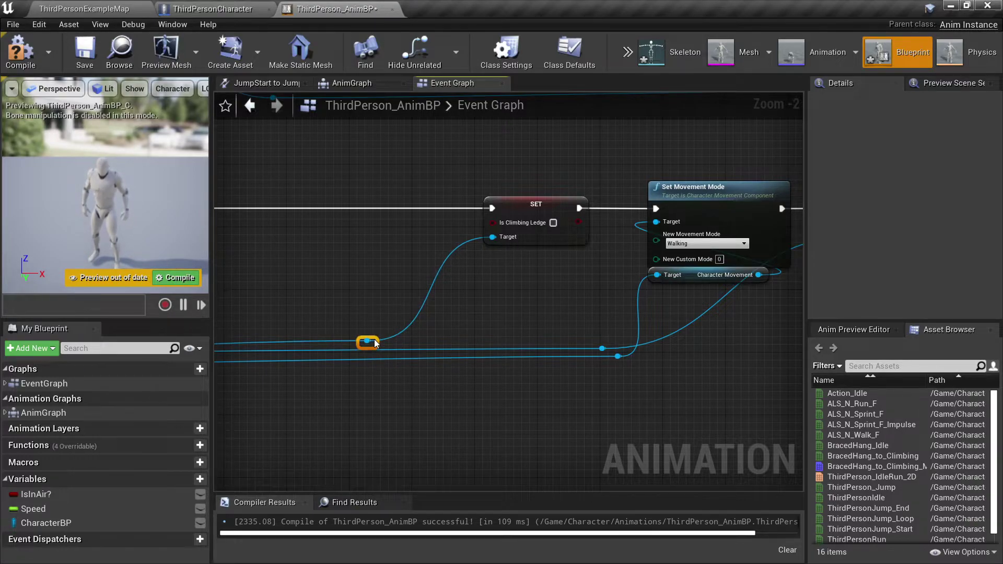
{"action": "right_click_drag", "start_coordinate": [438, 327], "coordinate": [499, 338]}
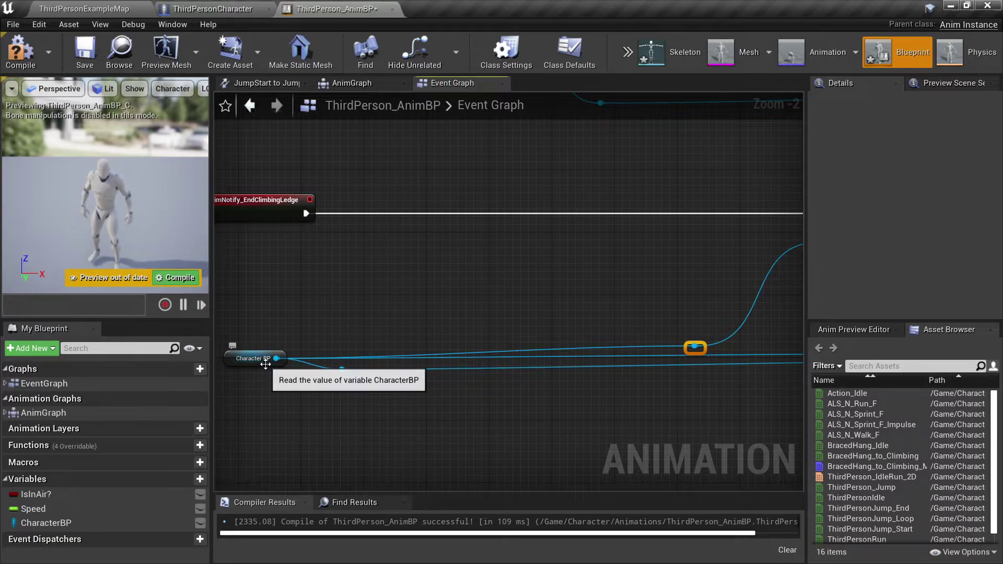
Add a Get Capsule Component node wired from Character BP
{"action": "left_click_drag", "start_coordinate": [265, 374], "coordinate": [270, 358]}
{"action": "key", "text": "ctrl+z"}
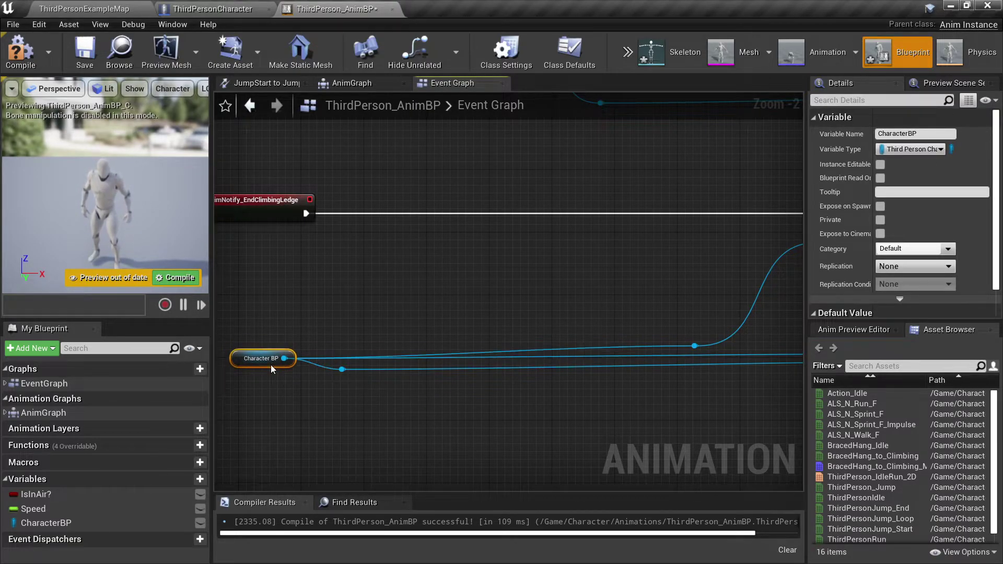
{"action": "left_click_drag", "start_coordinate": [284, 358], "coordinate": [395, 336]}
{"action": "type", "text": "capsule"}
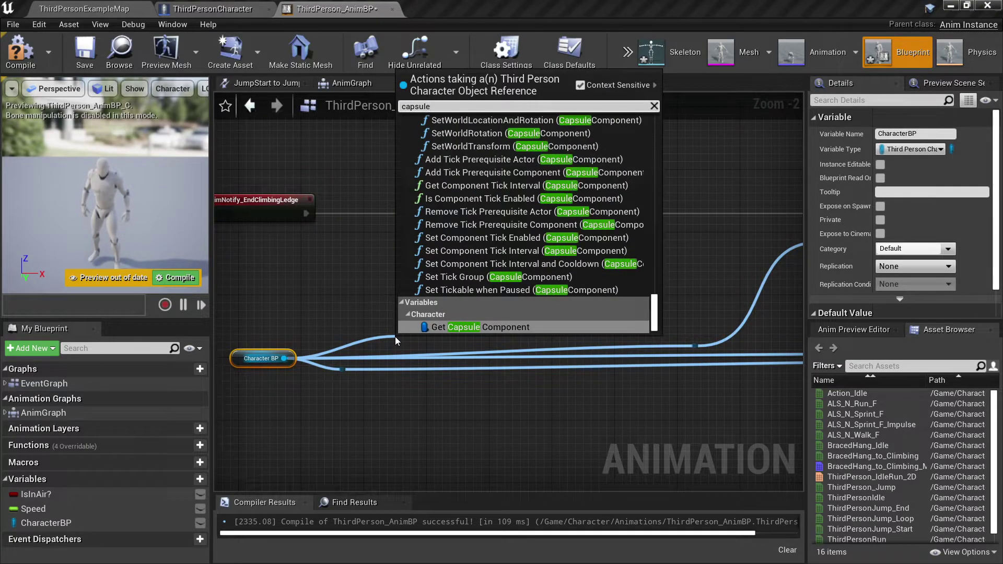
{"action": "key", "text": "Return"}
{"action": "left_click_drag", "start_coordinate": [421, 346], "coordinate": [250, 338]}
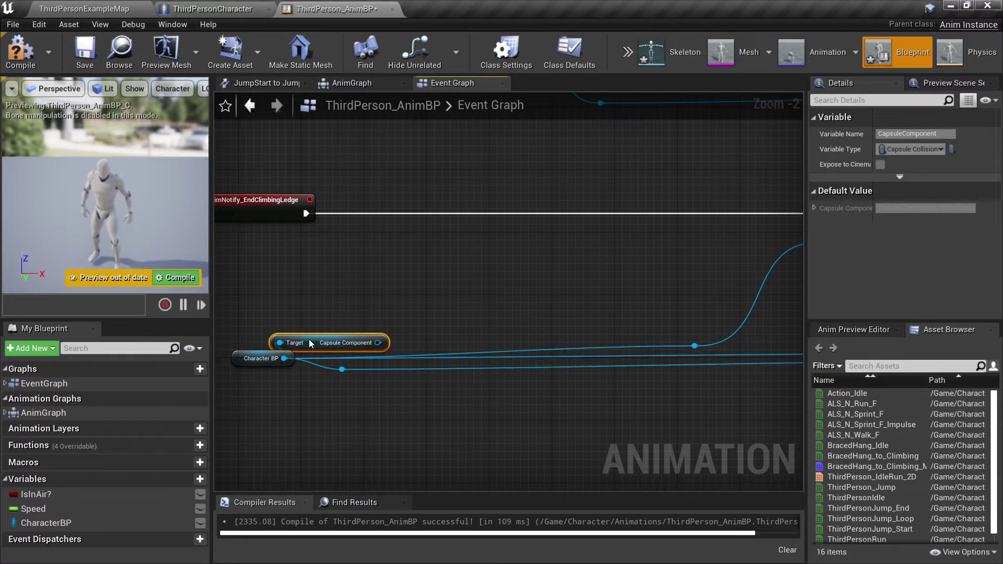
Add Move Component To for the capsule, fed by the EndClimbingLedge notify, with Completed chained into SET
{"action": "left_click_drag", "start_coordinate": [331, 335], "coordinate": [368, 308]}
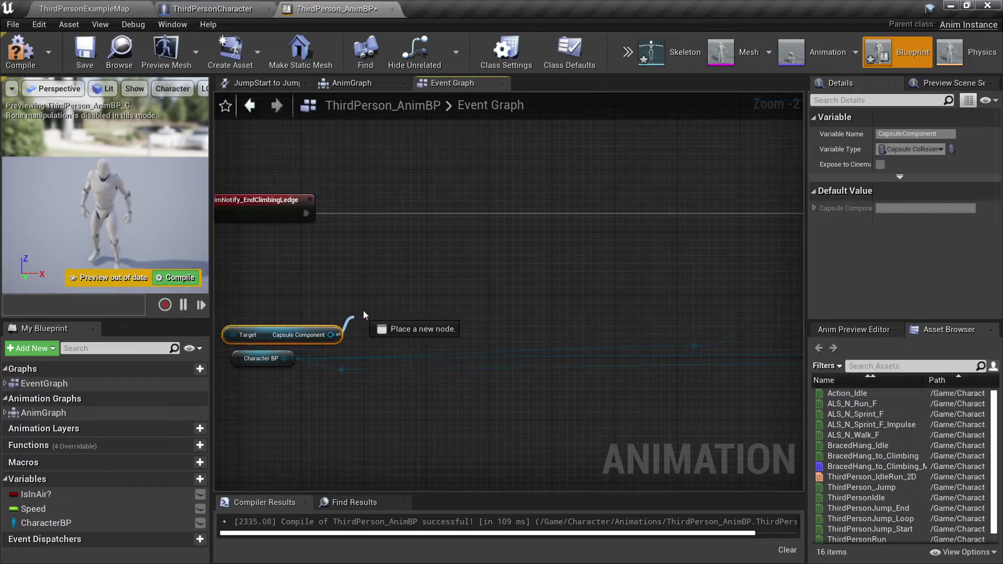
{"action": "type", "text": "move c"}
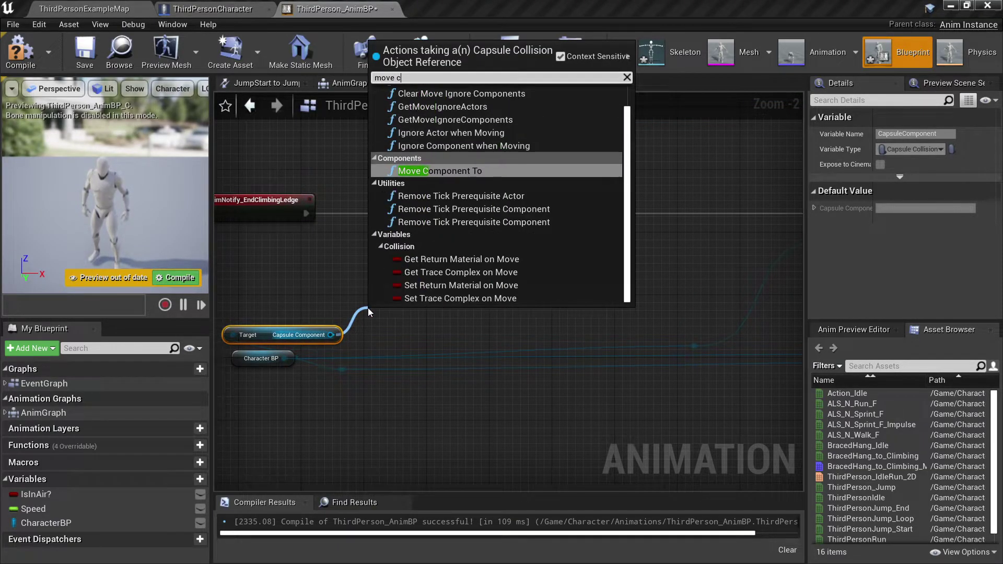
{"action": "type", "text": "op"}
{"action": "key", "text": "BackSpace"}
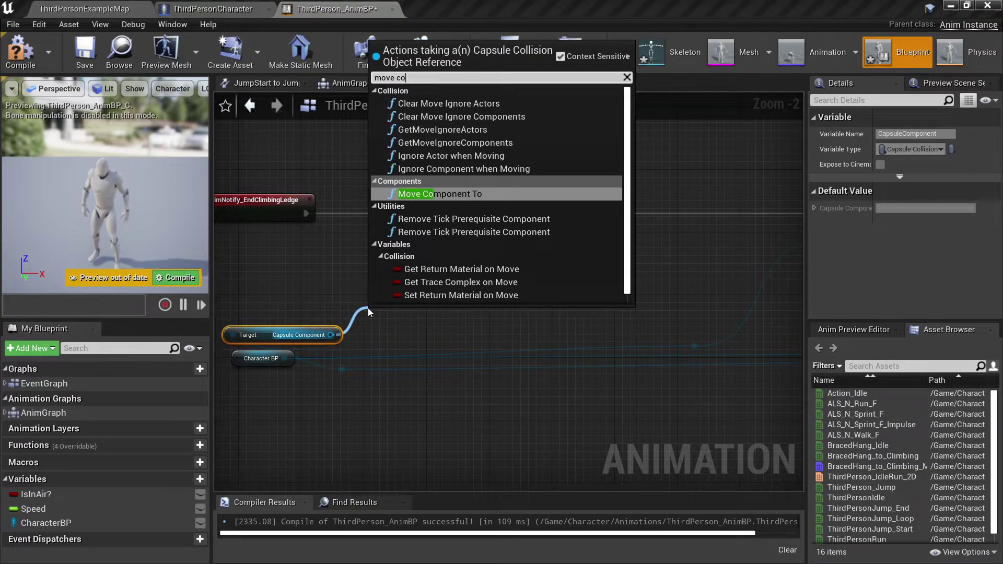
{"action": "key", "text": "Return"}
{"action": "mouse_move", "coordinate": [439, 315]}
{"action": "left_mouse_down"}
{"action": "mouse_move", "coordinate": [456, 256]}
{"action": "mouse_move", "coordinate": [574, 219]}
{"action": "left_mouse_up"}
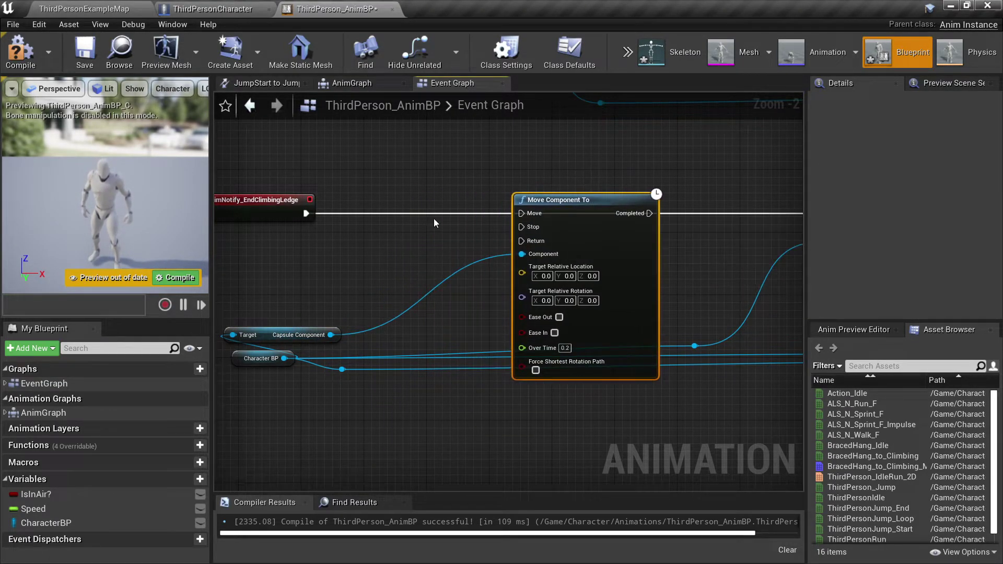
{"action": "left_click_drag", "start_coordinate": [305, 213], "coordinate": [525, 214]}
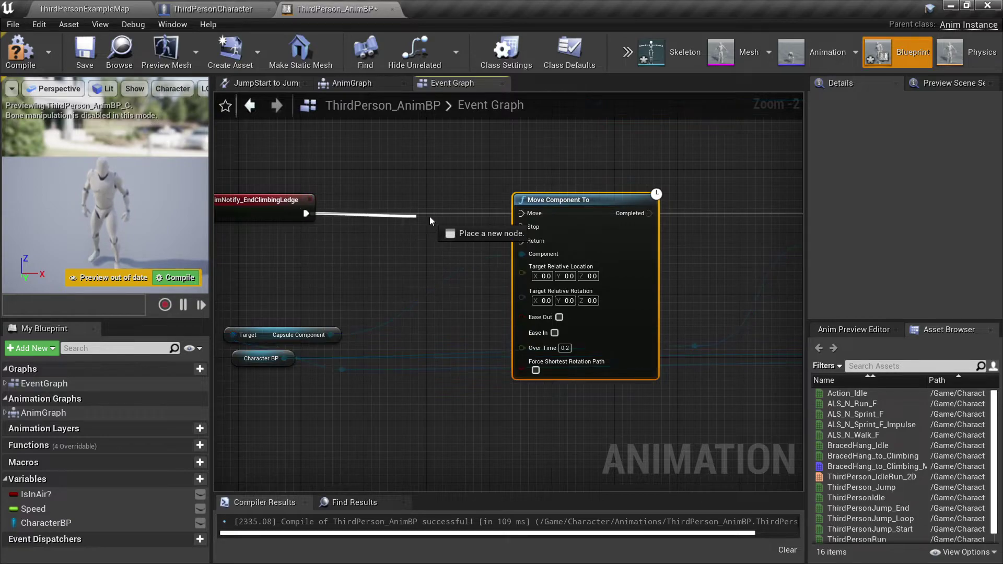
{"action": "right_click_drag", "start_coordinate": [649, 214], "coordinate": [355, 214]}
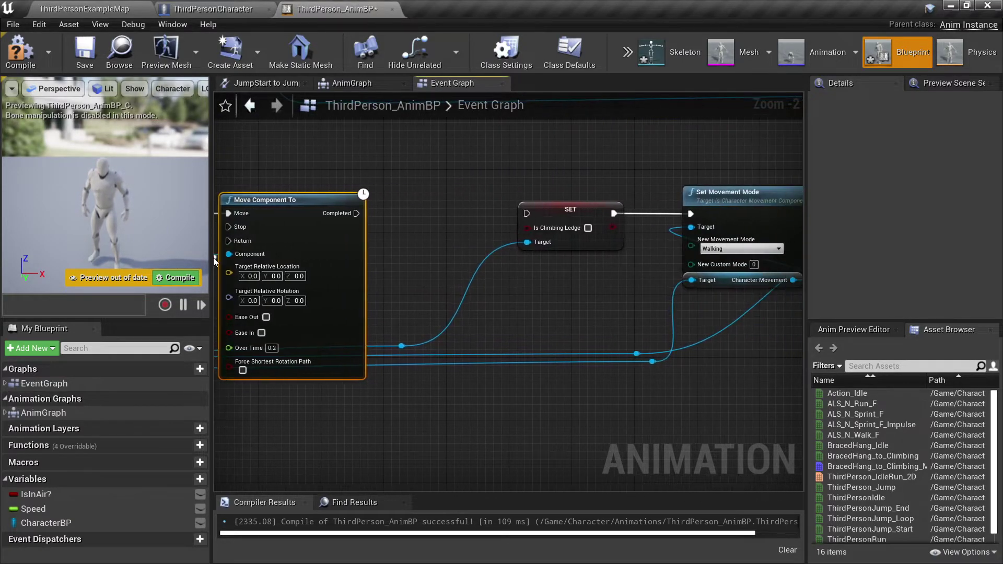
{"action": "left_click_drag", "start_coordinate": [354, 213], "coordinate": [355, 214]}
{"action": "left_click_drag", "start_coordinate": [506, 218], "coordinate": [525, 213]}
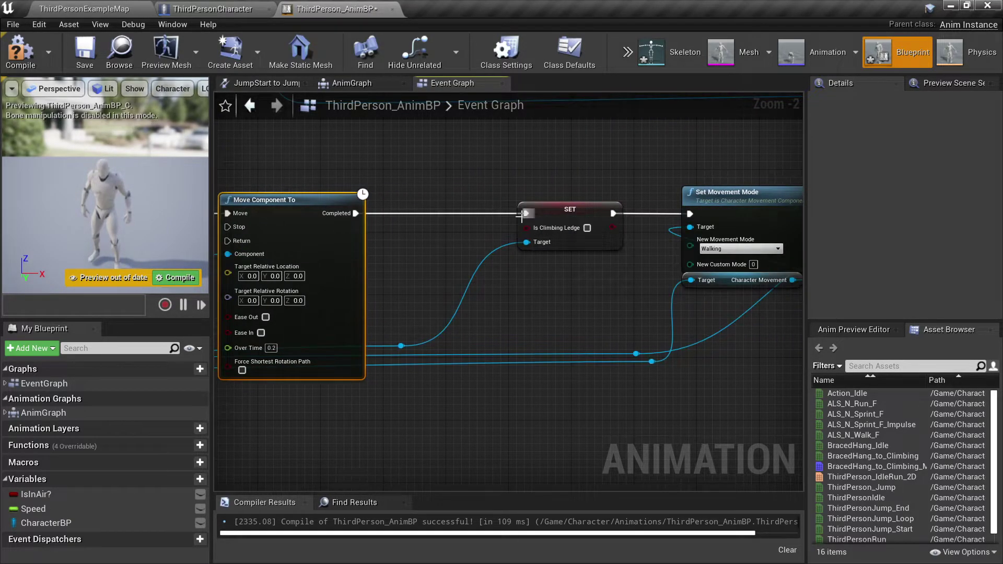
{"action": "right_click_drag", "start_coordinate": [424, 251], "coordinate": [792, 227]}
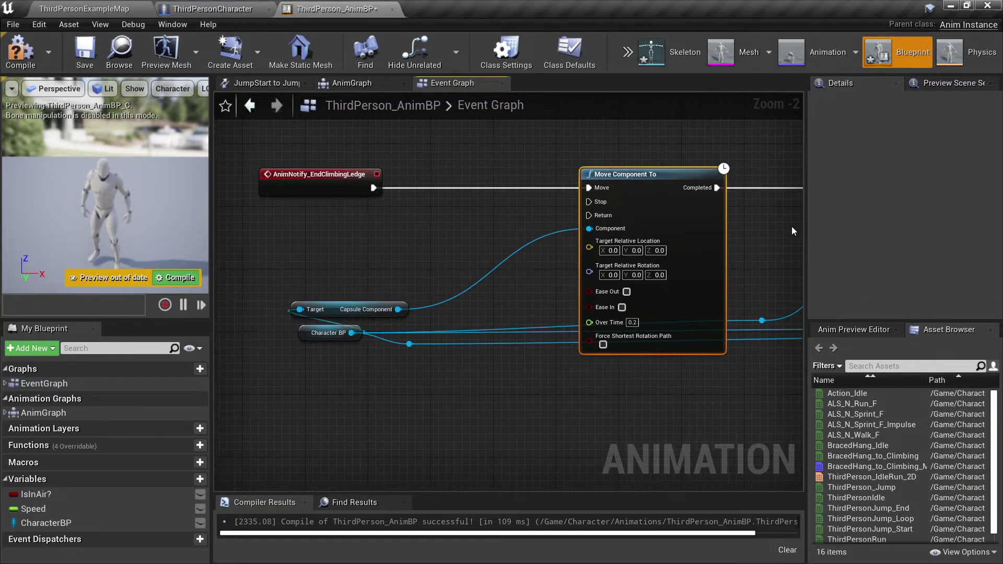
Move Character BP and the capsule getter left, then add GetWorldLocation for the capsule
{"action": "right_click_drag", "start_coordinate": [452, 364], "coordinate": [503, 342]}
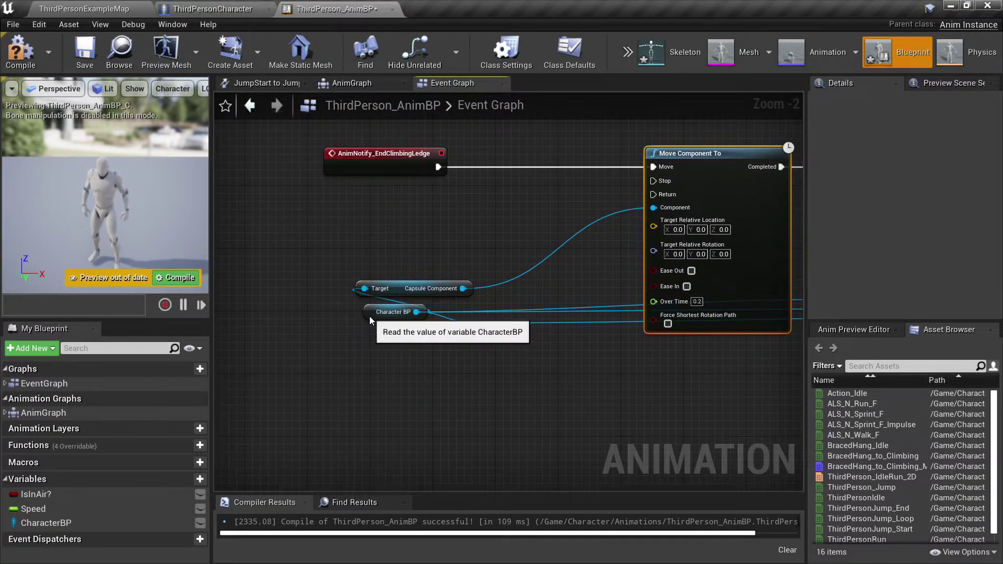
{"action": "mouse_move", "coordinate": [369, 316]}
{"action": "left_mouse_down"}
{"action": "mouse_move", "coordinate": [230, 323]}
{"action": "mouse_move", "coordinate": [257, 328]}
{"action": "left_mouse_up"}
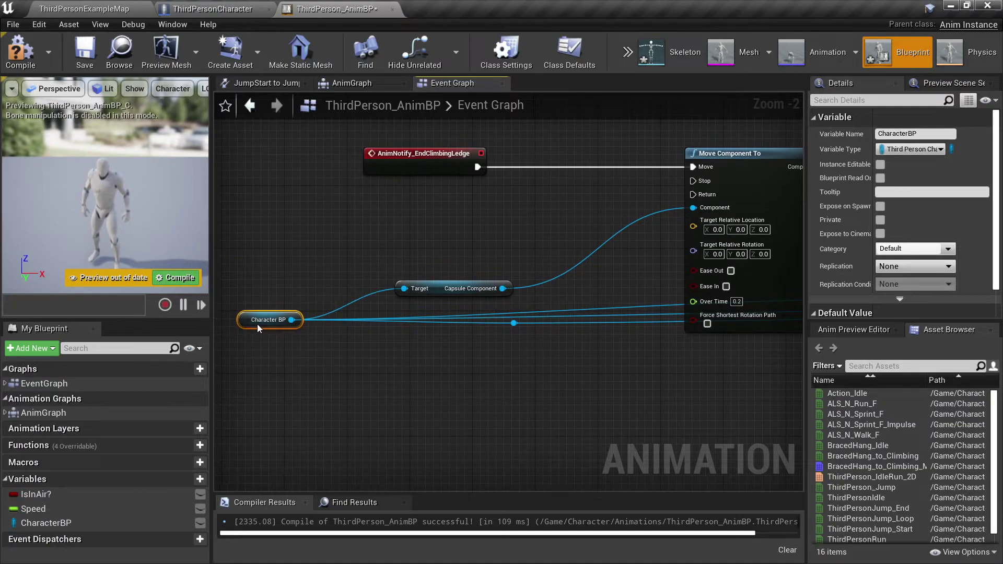
{"action": "left_click_drag", "start_coordinate": [431, 293], "coordinate": [369, 296]}
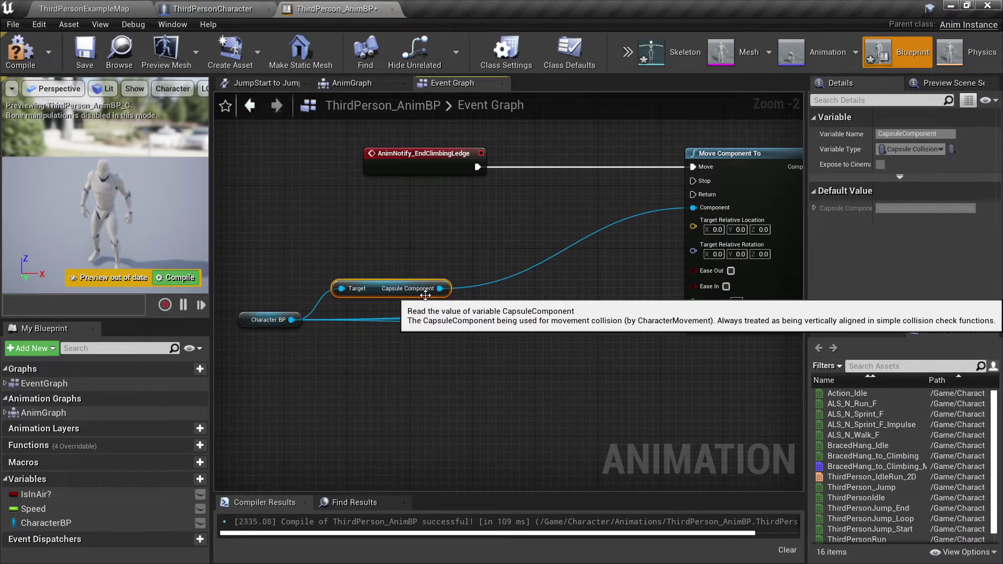
{"action": "left_click_drag", "start_coordinate": [441, 289], "coordinate": [409, 364]}
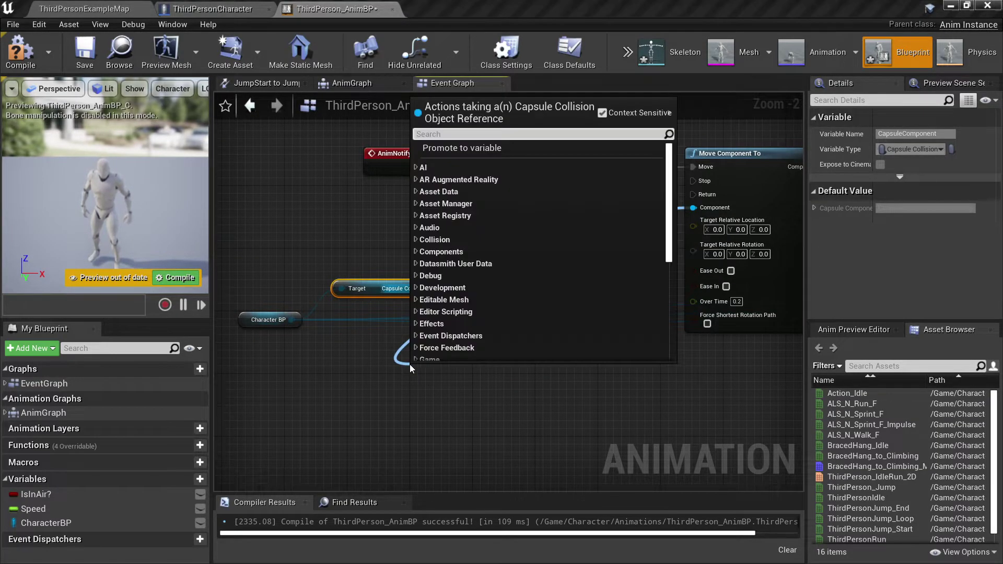
{"action": "type", "text": "get worl"}
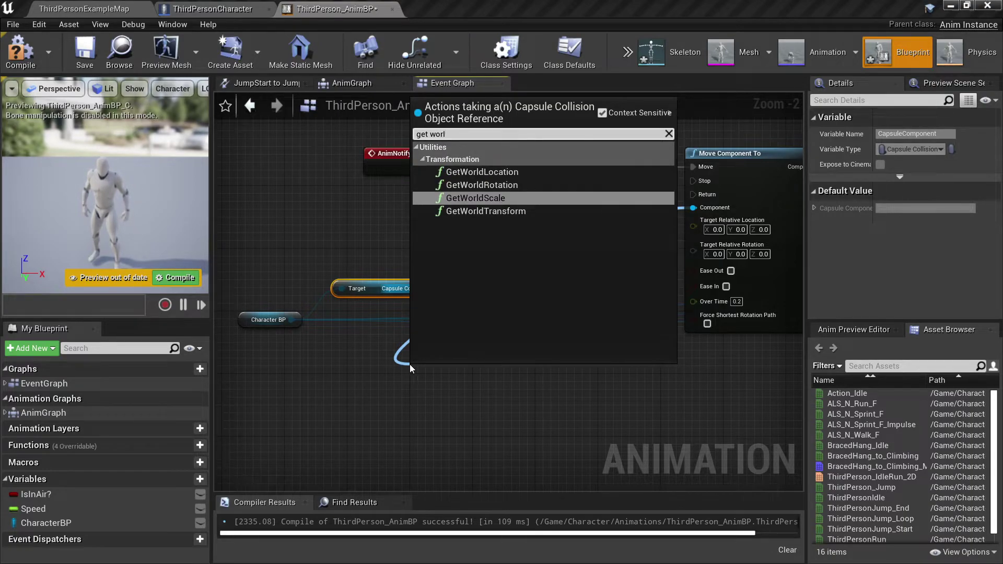
{"action": "left_click", "coordinate": [500, 172]}
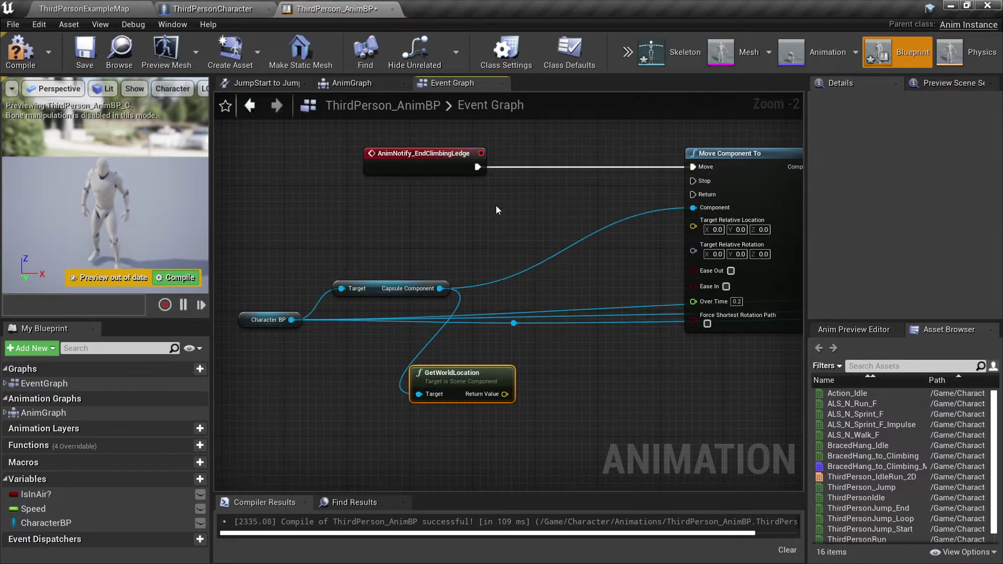
Feed the world location's Return Value into a new vector + vector node
{"action": "left_click_drag", "start_coordinate": [446, 381], "coordinate": [415, 357]}
{"action": "left_click_drag", "start_coordinate": [472, 370], "coordinate": [503, 400]}
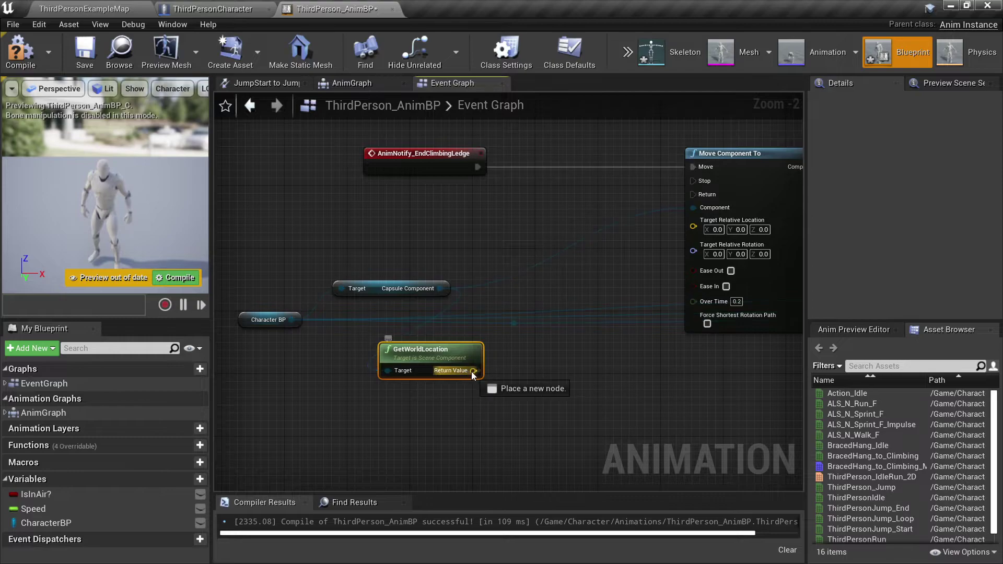
{"action": "type", "text": "+"}
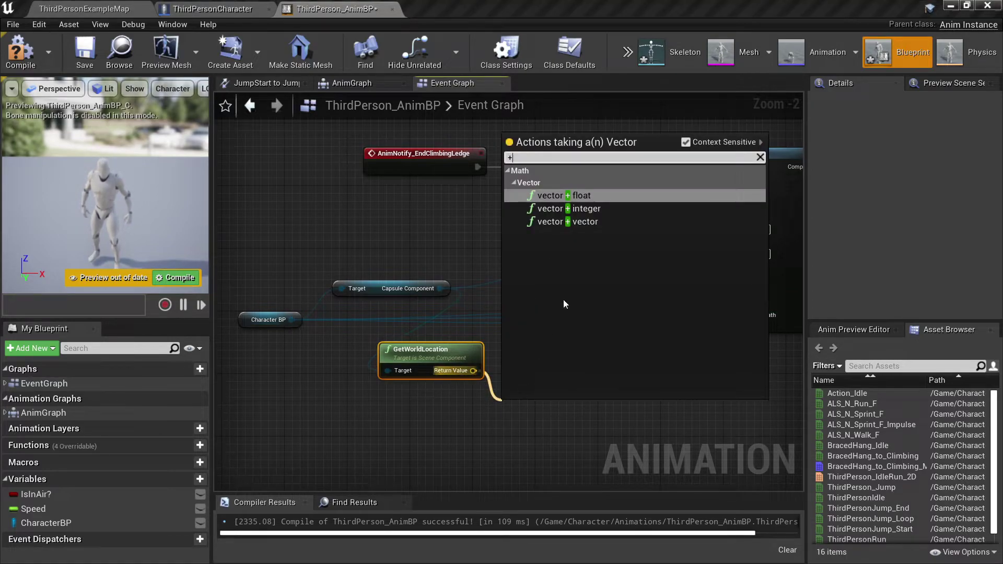
{"action": "left_click", "coordinate": [577, 223]}
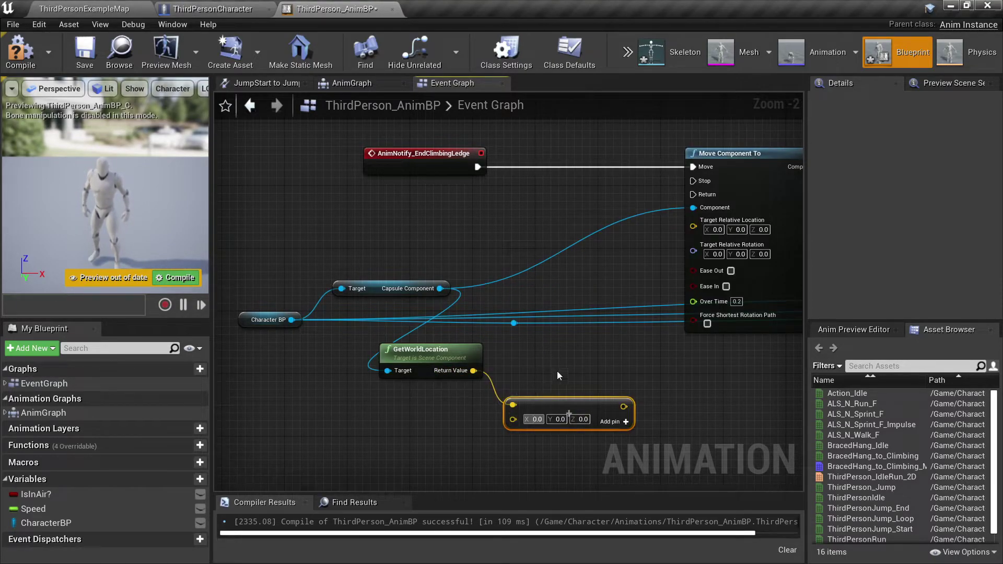
{"action": "right_click_drag", "start_coordinate": [556, 370], "coordinate": [555, 303]}
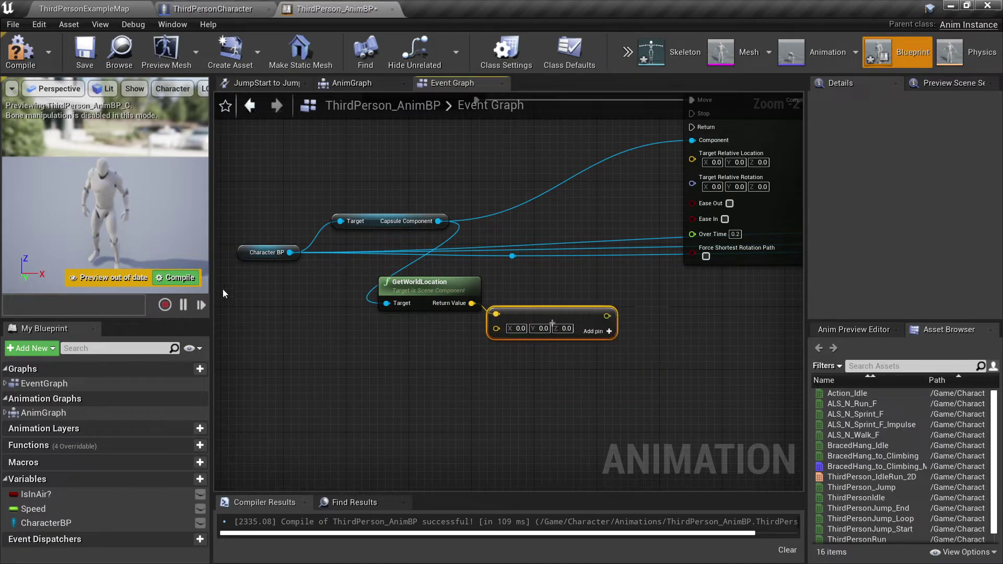
Add Get Actor Forward Vector from Character BP, unlinked from the add node
{"action": "left_click_drag", "start_coordinate": [290, 252], "coordinate": [310, 354]}
{"action": "type", "text": "get"}
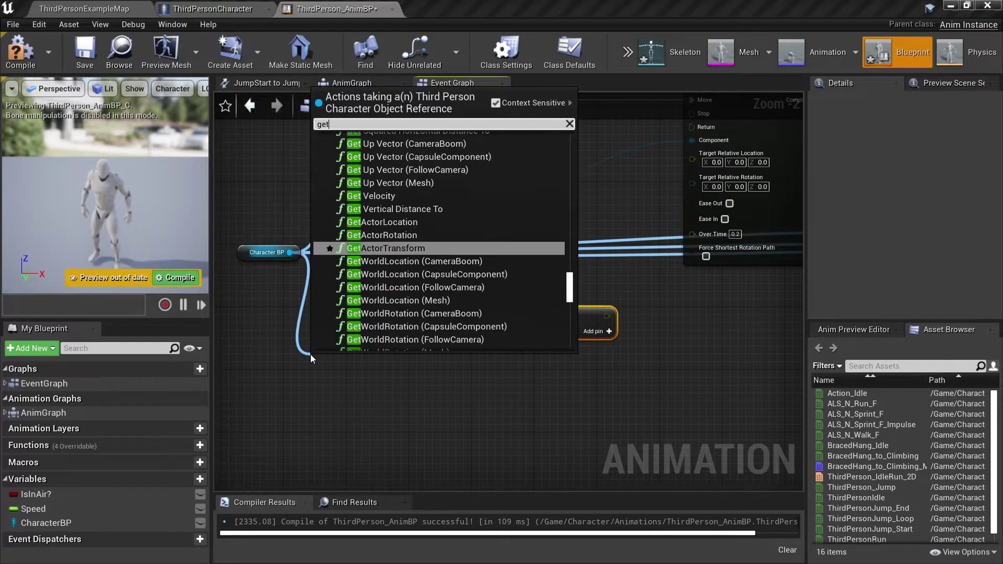
{"action": "type", "text": " act"}
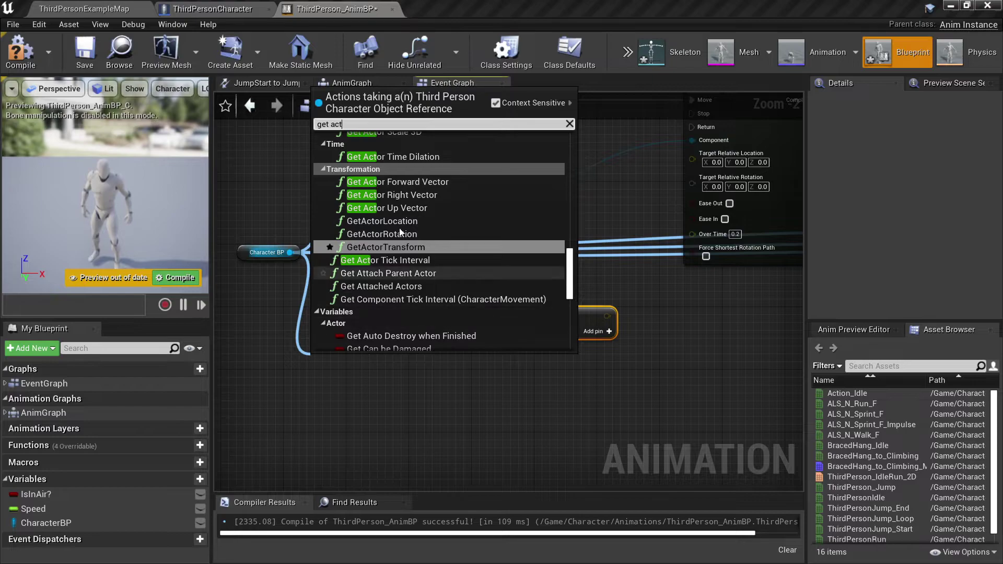
{"action": "left_click", "coordinate": [458, 183]}
{"action": "left_click_drag", "start_coordinate": [373, 370], "coordinate": [417, 349]}
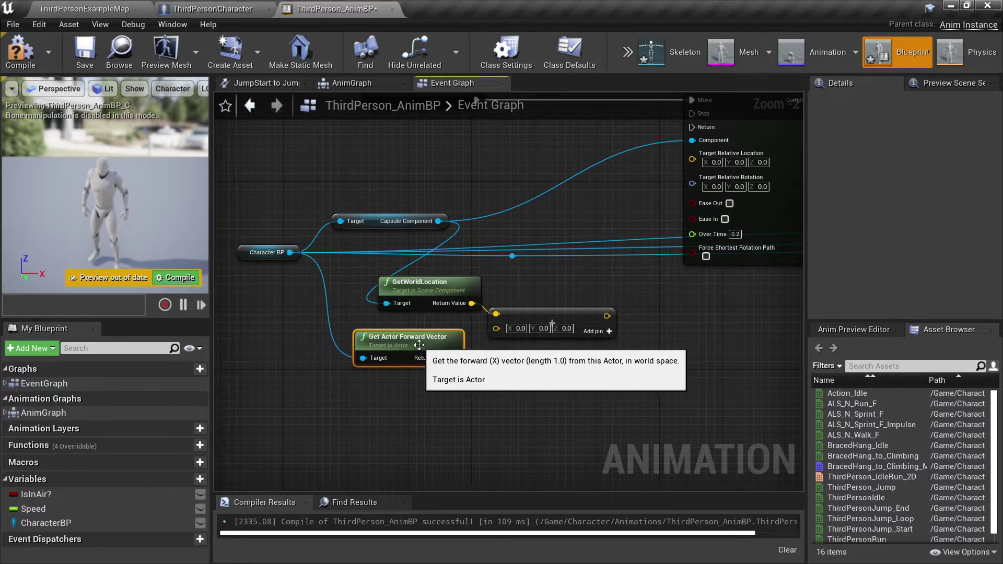
{"action": "mouse_move", "coordinate": [411, 346]}
{"action": "left_mouse_down"}
{"action": "mouse_move", "coordinate": [372, 439]}
{"action": "mouse_move", "coordinate": [497, 329]}
{"action": "left_mouse_up"}
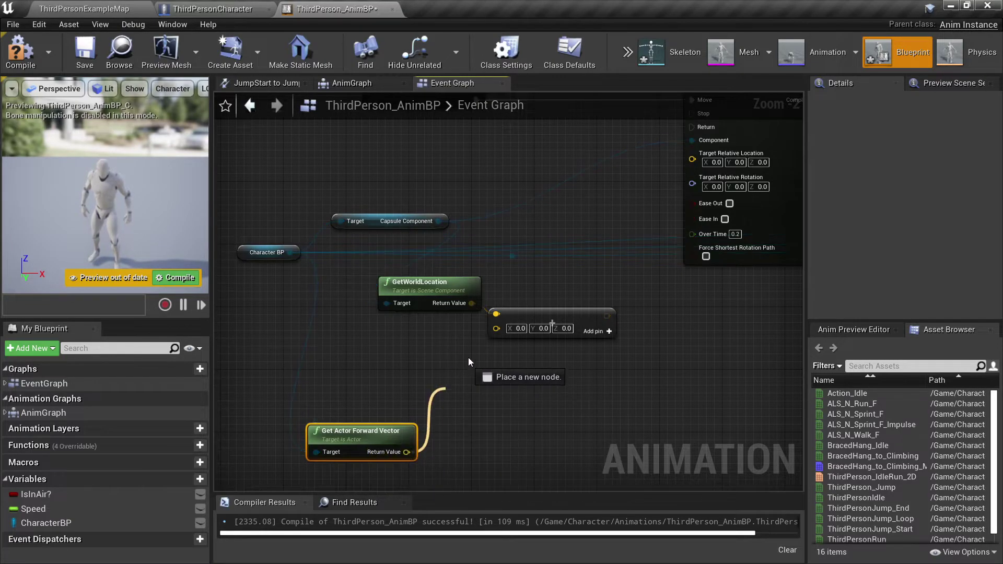
{"action": "right_click", "coordinate": [497, 329]}
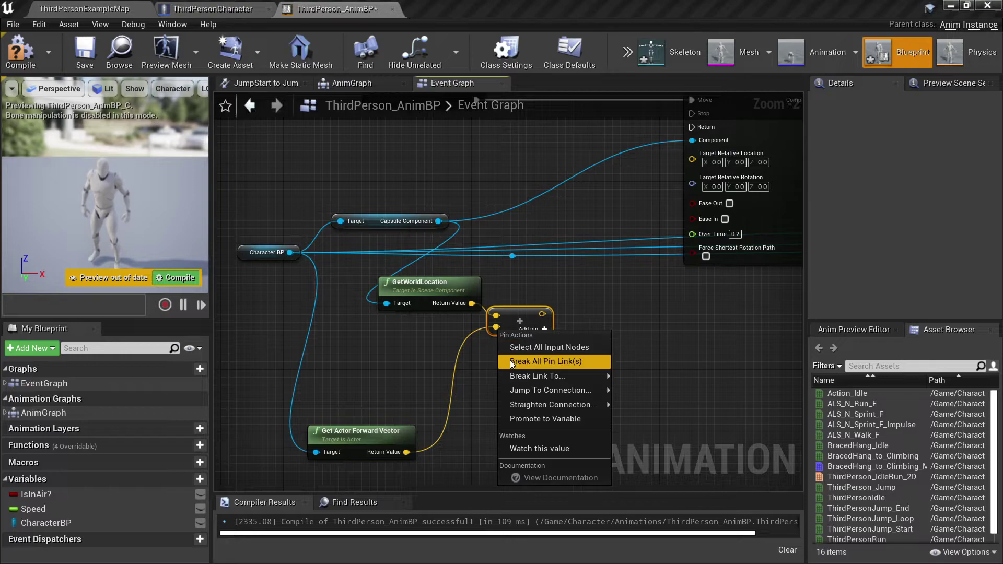
{"action": "left_click", "coordinate": [509, 360]}
Multiply the forward vector by 60.0 and plug the result into the add node
{"action": "left_click_drag", "start_coordinate": [404, 453], "coordinate": [410, 399]}
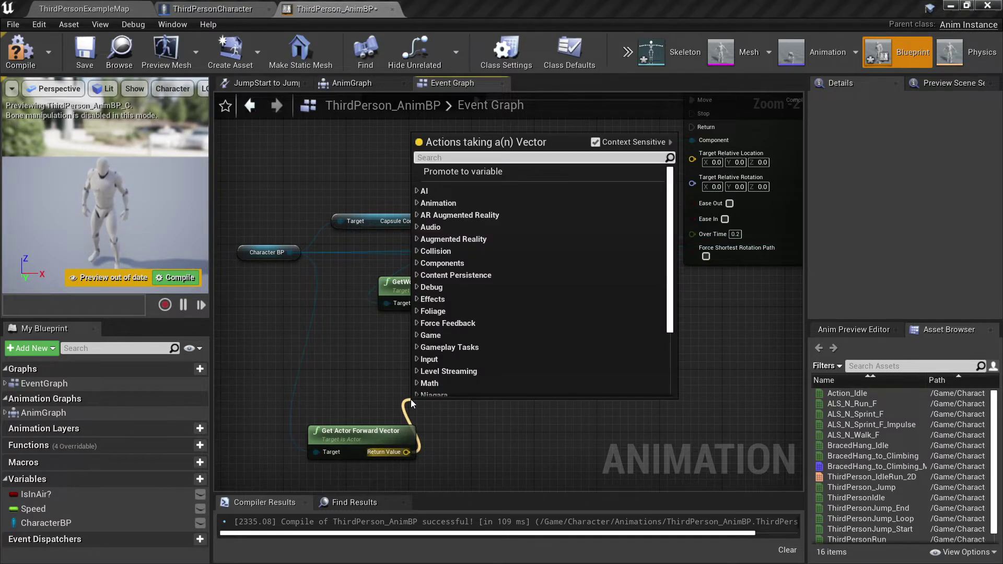
{"action": "type", "text": "*"}
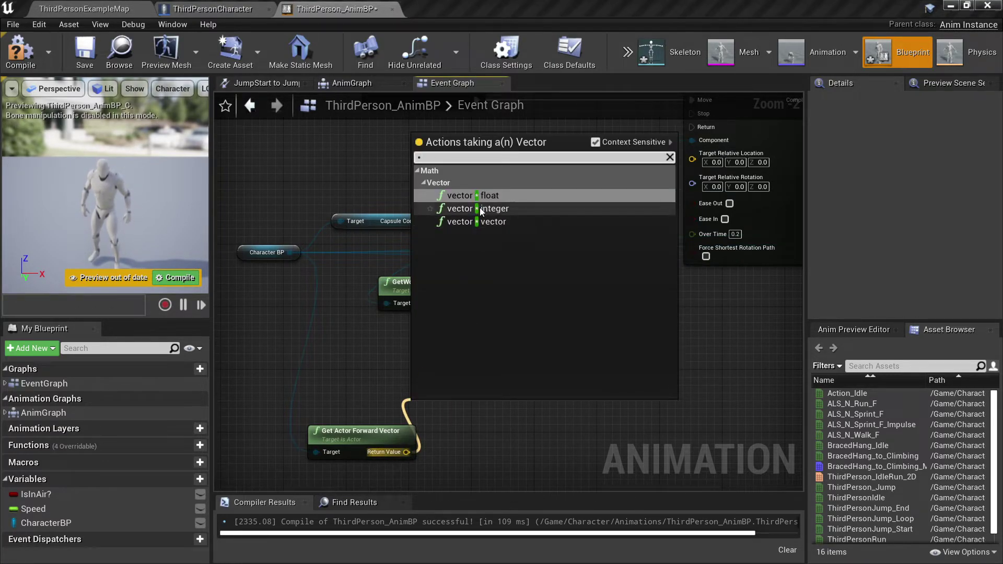
{"action": "left_click", "coordinate": [481, 197]}
{"action": "left_click_drag", "start_coordinate": [447, 411], "coordinate": [441, 380]}
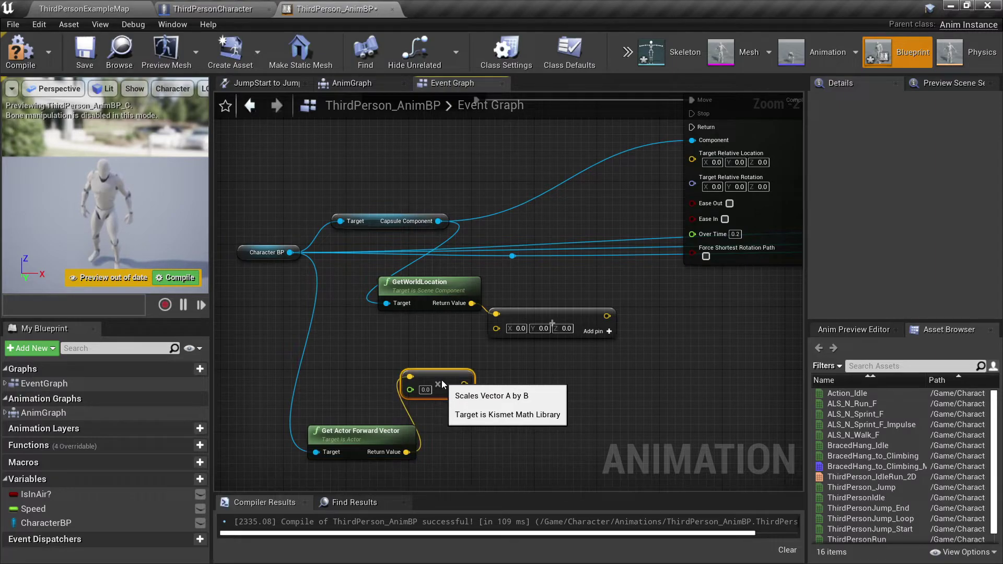
{"action": "left_click", "coordinate": [424, 390]}
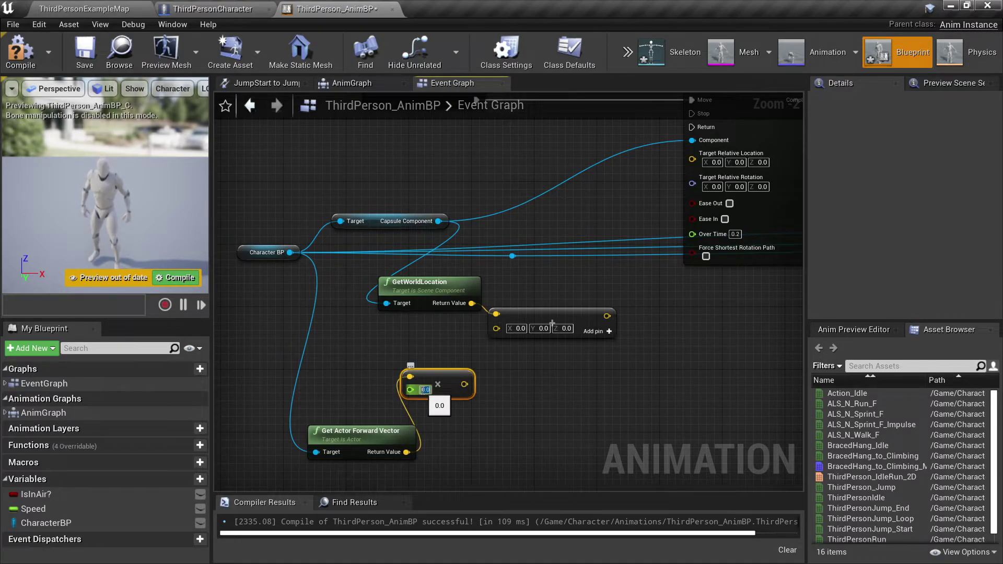
{"action": "type", "text": "60"}
{"action": "left_click", "coordinate": [502, 407]}
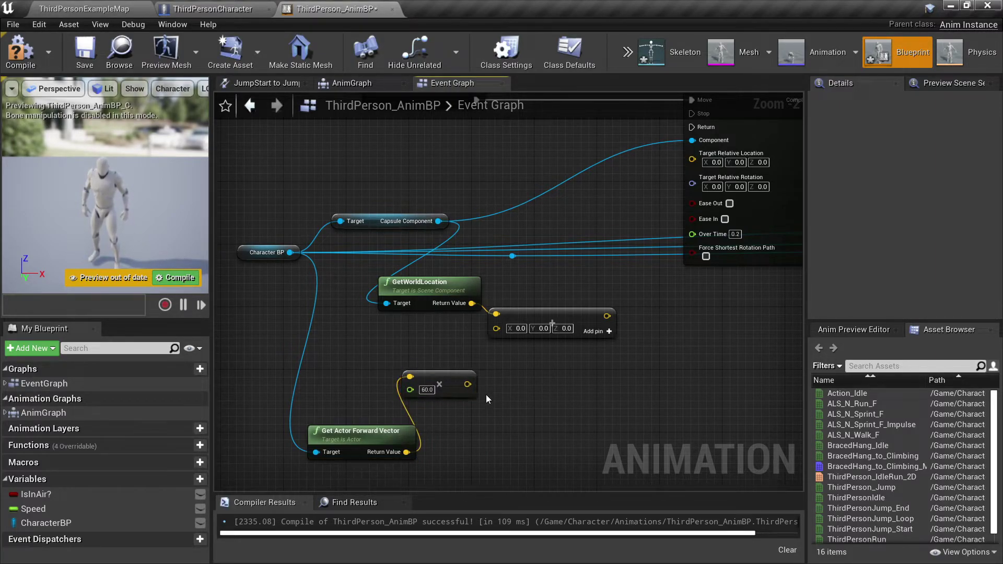
{"action": "left_click_drag", "start_coordinate": [463, 383], "coordinate": [496, 327]}
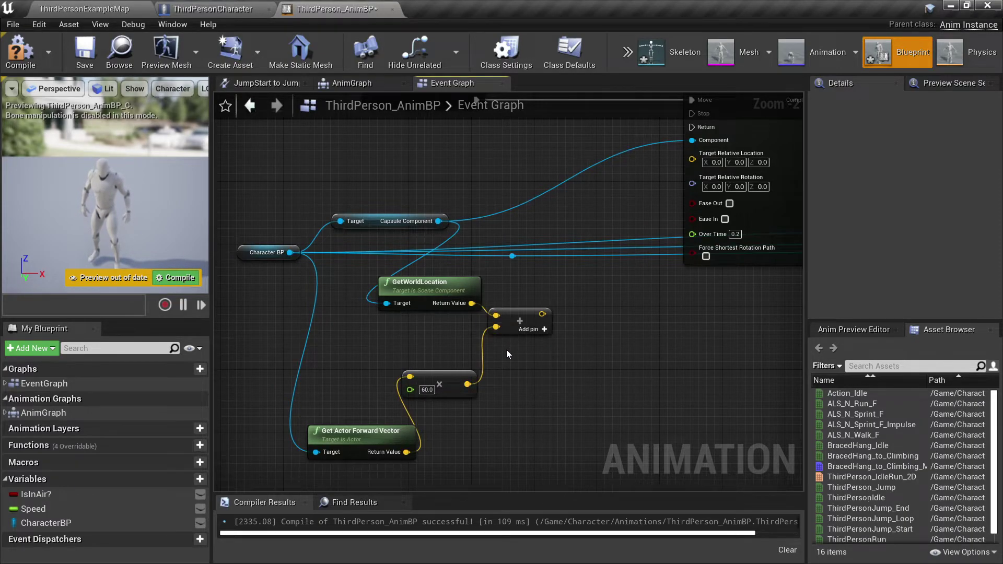
Wire the summed location into Target Relative Location, then search 'rot from' off the forward vector
{"action": "right_click_drag", "start_coordinate": [506, 350], "coordinate": [446, 387]}
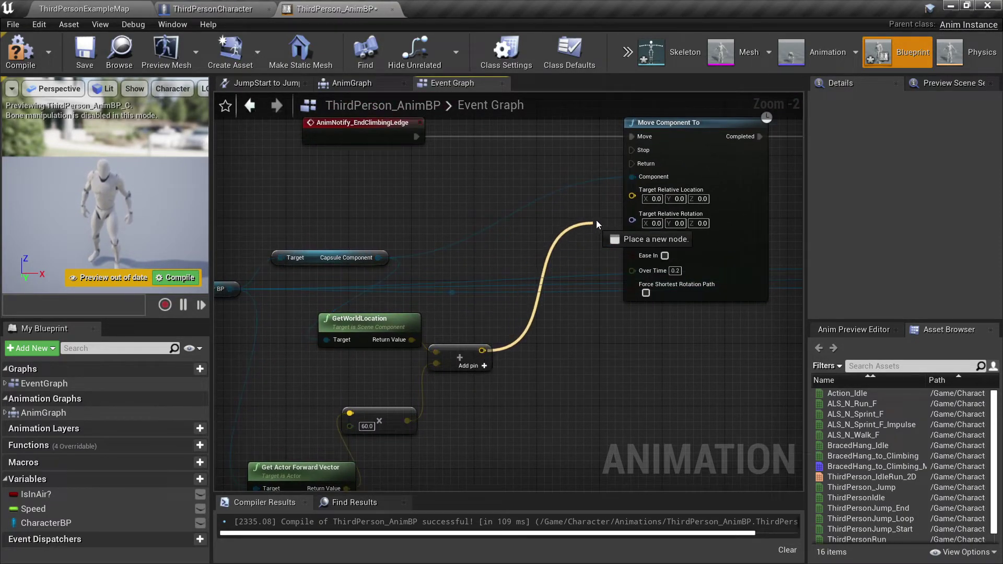
{"action": "left_click_drag", "start_coordinate": [483, 354], "coordinate": [633, 195]}
{"action": "mouse_move", "coordinate": [564, 342]}
{"action": "right_mouse_down"}
{"action": "mouse_move", "coordinate": [648, 298]}
{"action": "mouse_move", "coordinate": [686, 257]}
{"action": "right_mouse_up"}
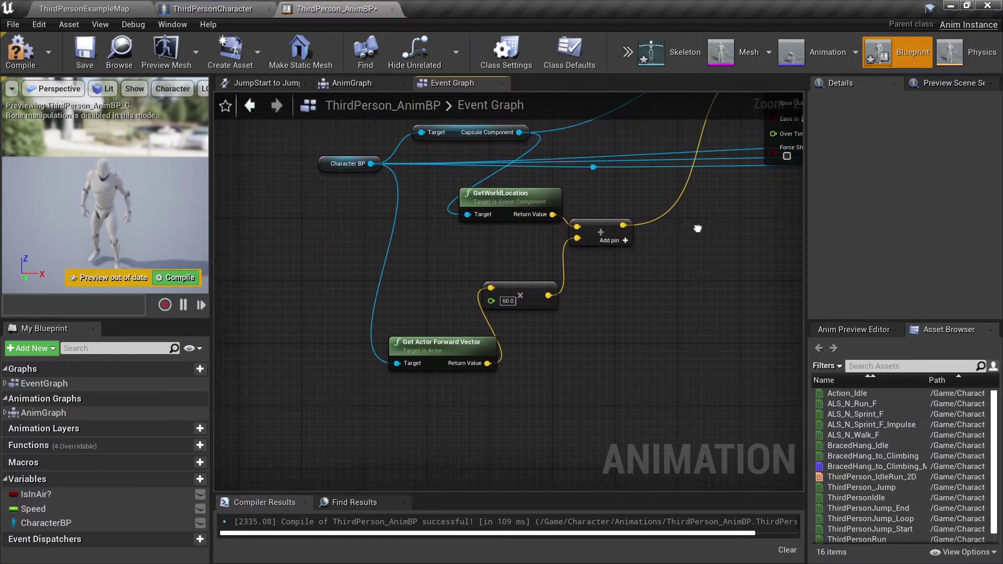
{"action": "left_click_drag", "start_coordinate": [487, 360], "coordinate": [512, 388]}
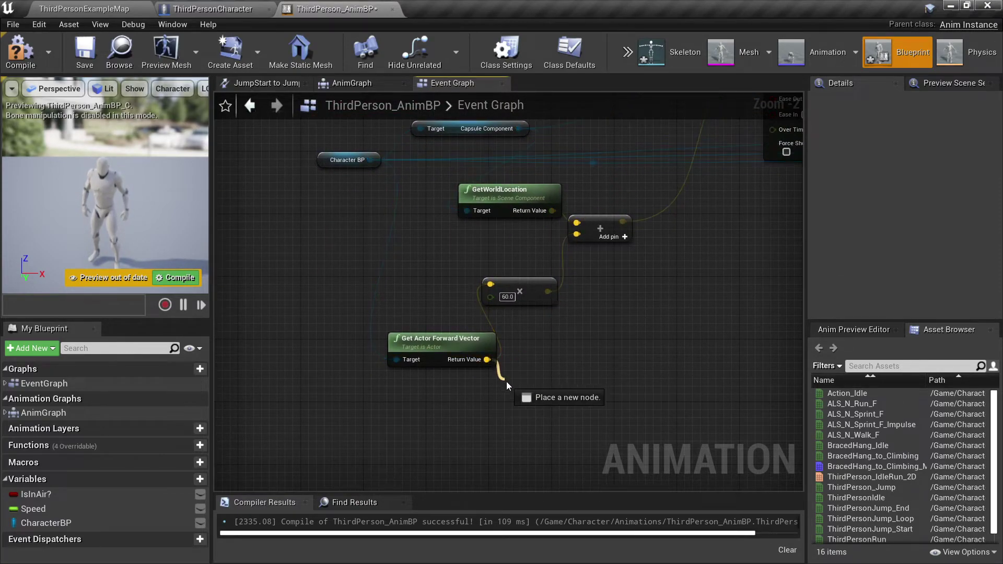
{"action": "type", "text": "rot"}
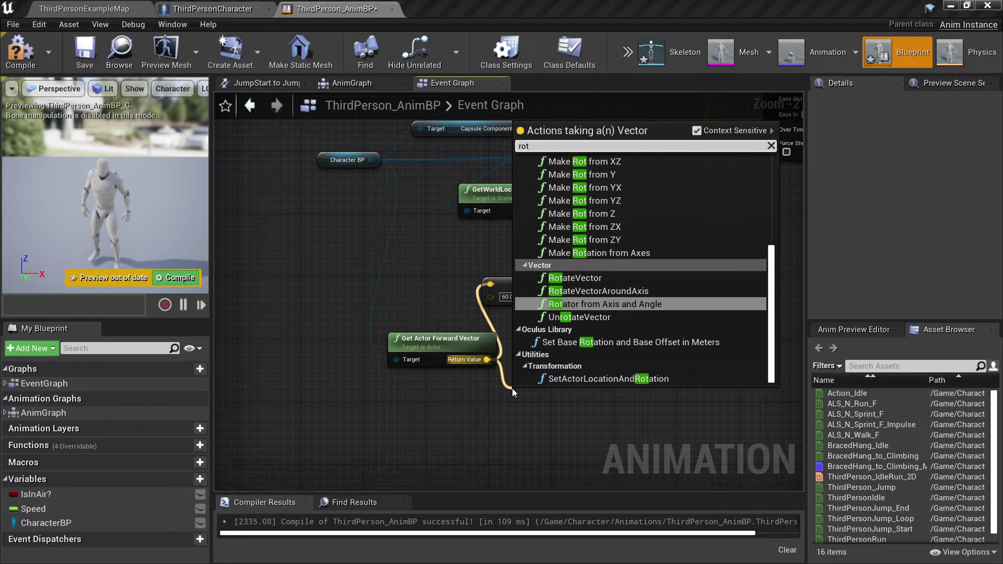
{"action": "type", "text": " from"}
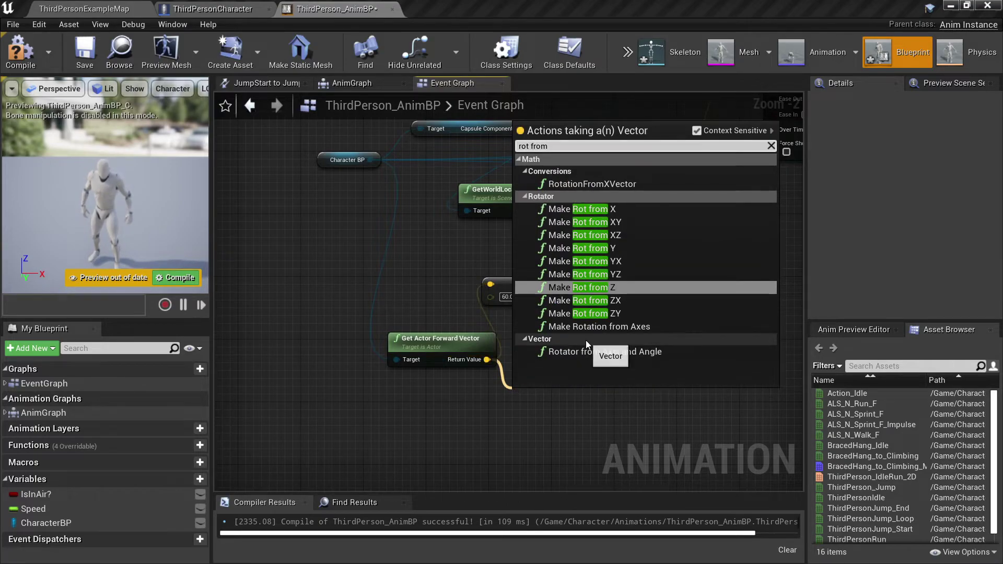
Build a rotation from the forward vector and feed it into Target Relative Rotation
{"action": "left_click", "coordinate": [610, 210]}
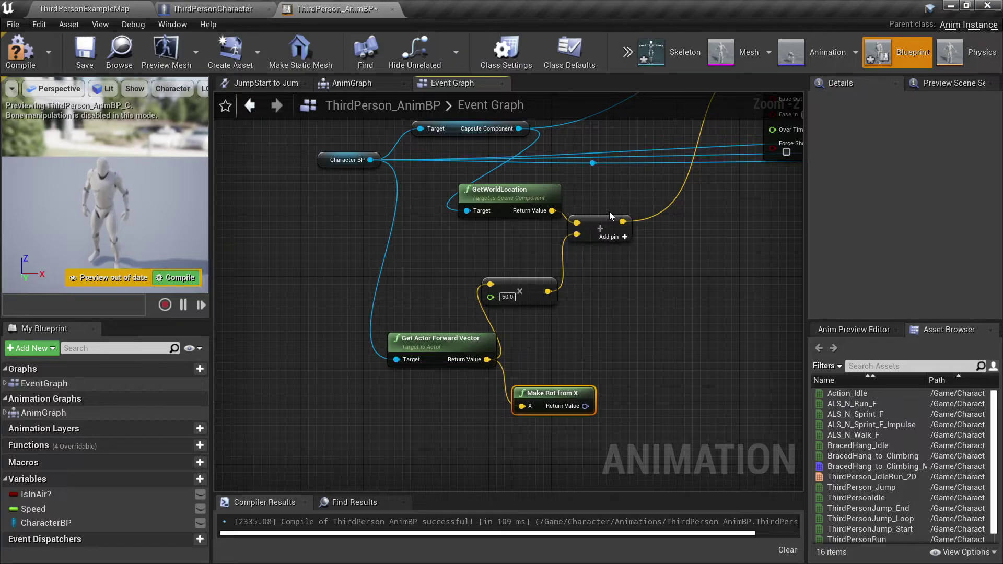
{"action": "right_click_drag", "start_coordinate": [609, 216], "coordinate": [467, 290]}
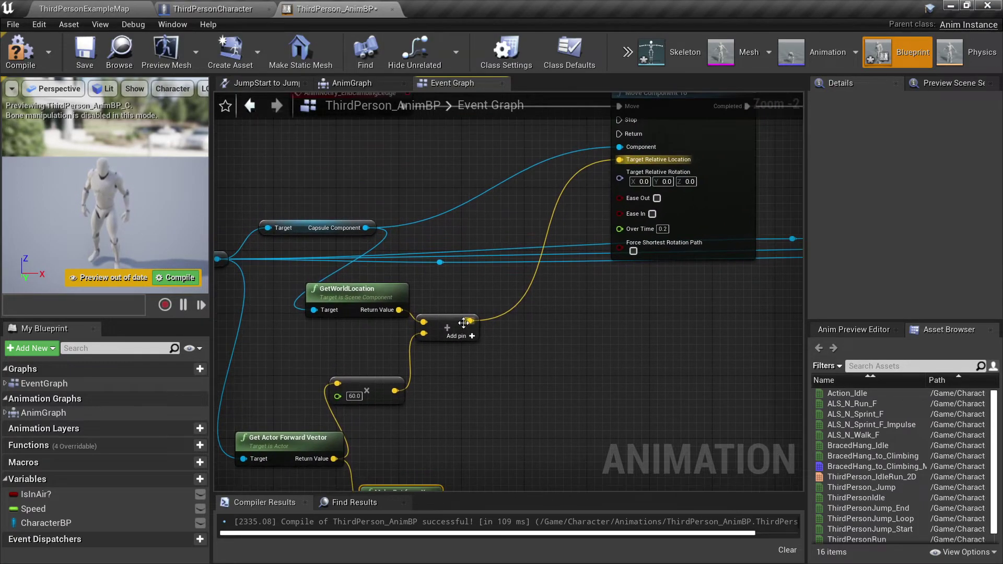
{"action": "mouse_move", "coordinate": [441, 480]}
{"action": "left_mouse_down"}
{"action": "mouse_move", "coordinate": [636, 150]}
{"action": "mouse_move", "coordinate": [631, 193]}
{"action": "left_mouse_up"}
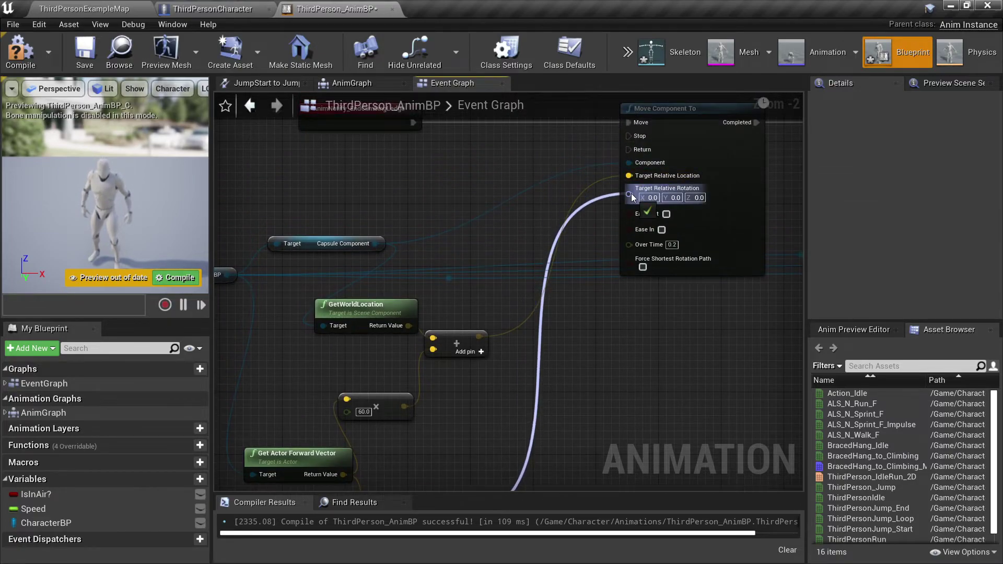
{"action": "mouse_move", "coordinate": [604, 228]}
{"action": "right_mouse_down"}
{"action": "mouse_move", "coordinate": [589, 243]}
{"action": "mouse_move", "coordinate": [302, 280]}
{"action": "right_mouse_up"}
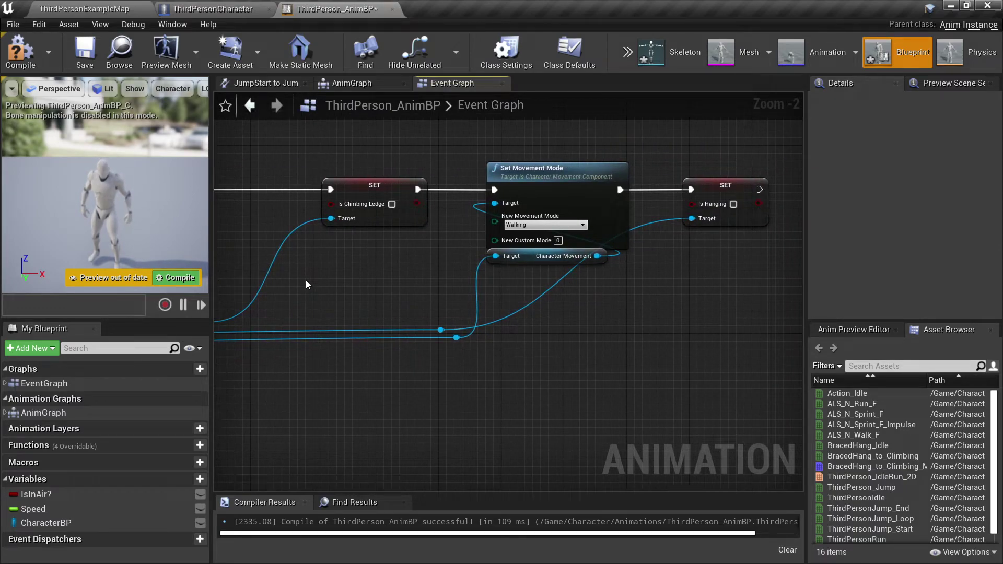
{"action": "right_click_drag", "start_coordinate": [306, 282], "coordinate": [812, 281]}
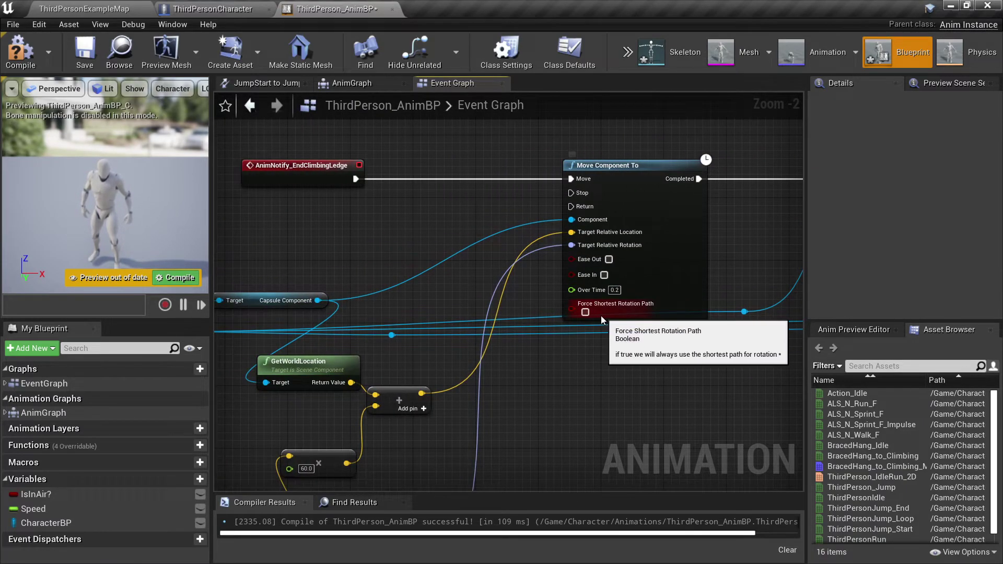
Delete the stray reroute node and connect Character BP to the character movement getter
{"action": "mouse_move", "coordinate": [601, 319]}
{"action": "right_mouse_down"}
{"action": "mouse_move", "coordinate": [261, 316]}
{"action": "mouse_move", "coordinate": [683, 293]}
{"action": "right_mouse_up"}
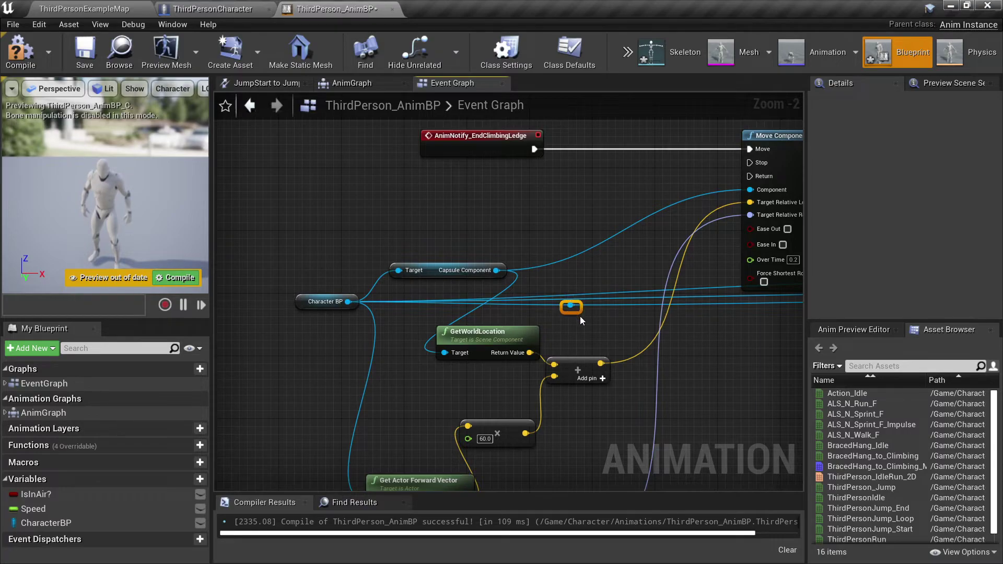
{"action": "key", "text": "Delete"}
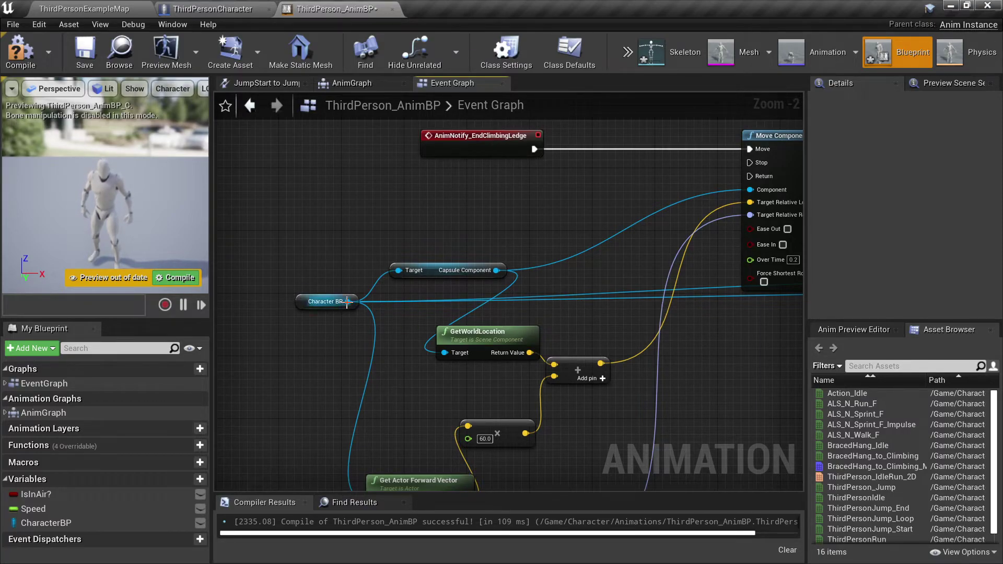
{"action": "mouse_move", "coordinate": [347, 302]}
{"action": "left_mouse_down"}
{"action": "mouse_move", "coordinate": [650, 305]}
{"action": "mouse_move", "coordinate": [346, 297]}
{"action": "left_mouse_up"}
{"action": "left_click_drag", "start_coordinate": [308, 269], "coordinate": [465, 312]}
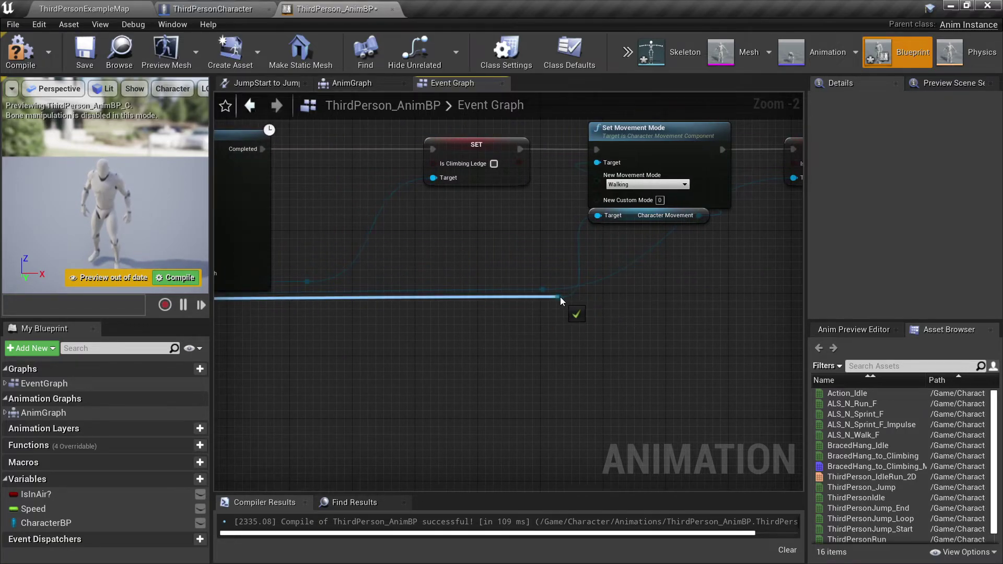
{"action": "left_click_drag", "start_coordinate": [560, 297], "coordinate": [554, 296]}
{"action": "right_click_drag", "start_coordinate": [553, 296], "coordinate": [732, 314]}
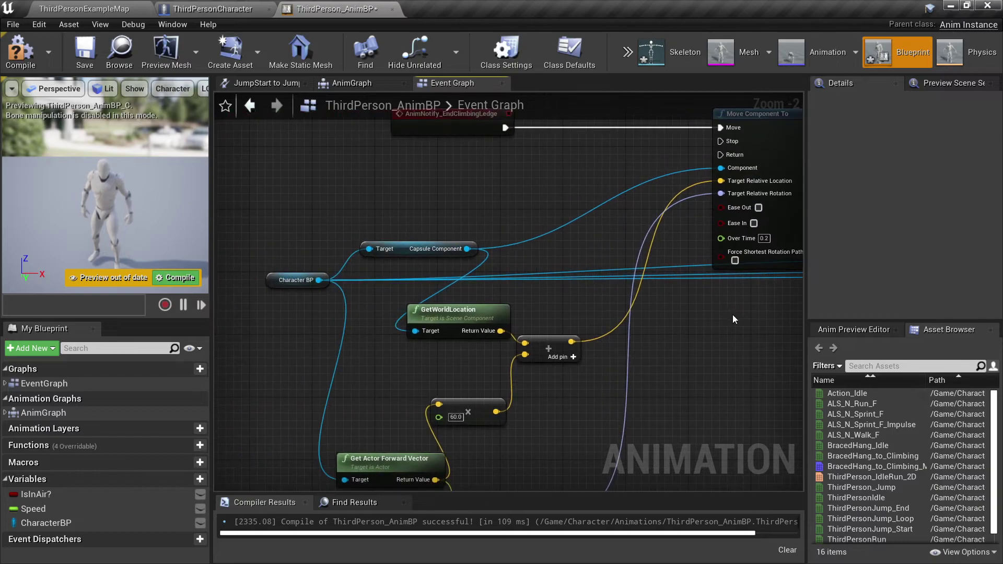
{"action": "scroll", "coordinate": [576, 280], "scroll_direction": "down", "scroll_amount": 1}
{"action": "right_click_drag", "start_coordinate": [576, 274], "coordinate": [513, 337]}
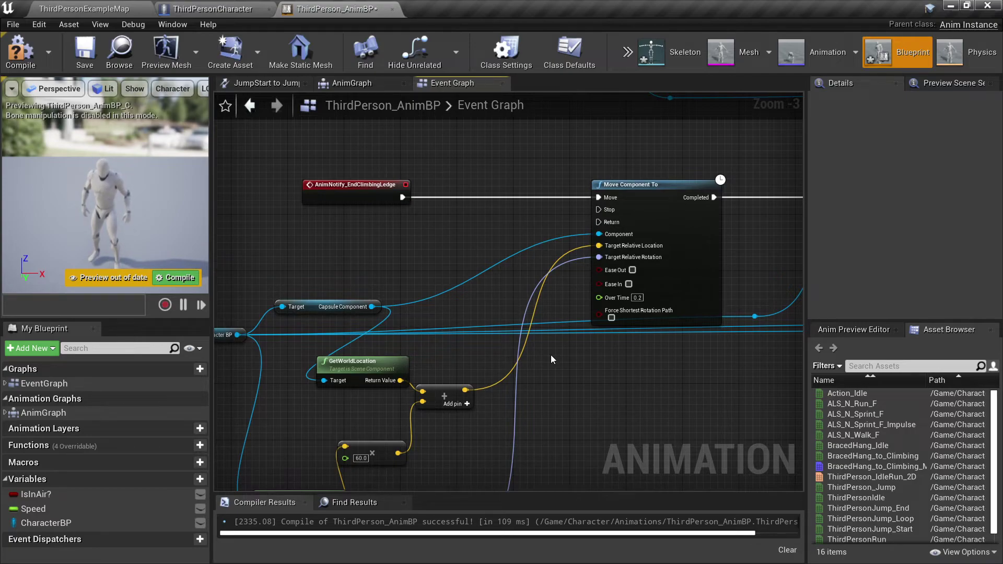
{"action": "left_click", "coordinate": [80, 51]}
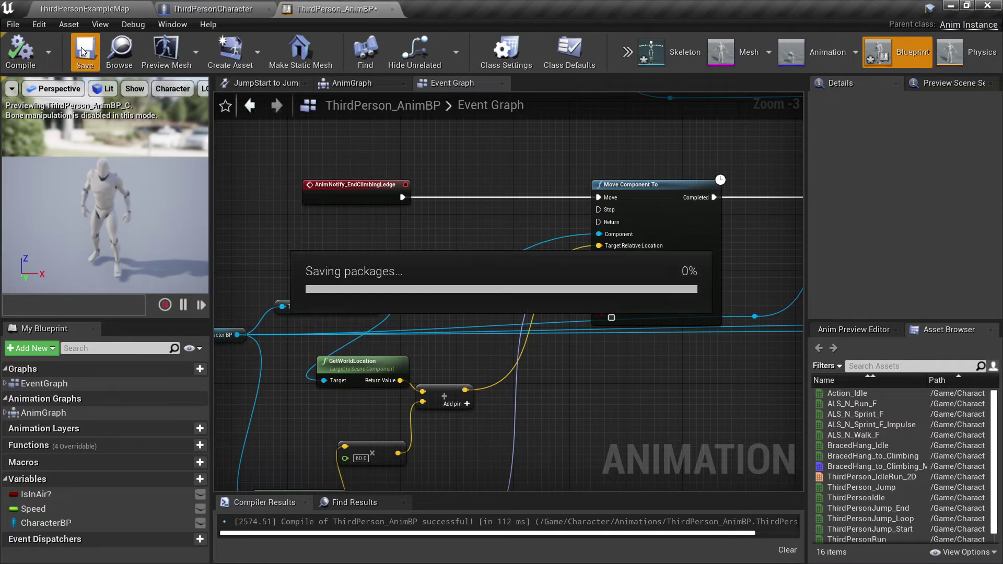
{"action": "left_click", "coordinate": [106, 9]}
{"action": "left_click", "coordinate": [732, 65]}
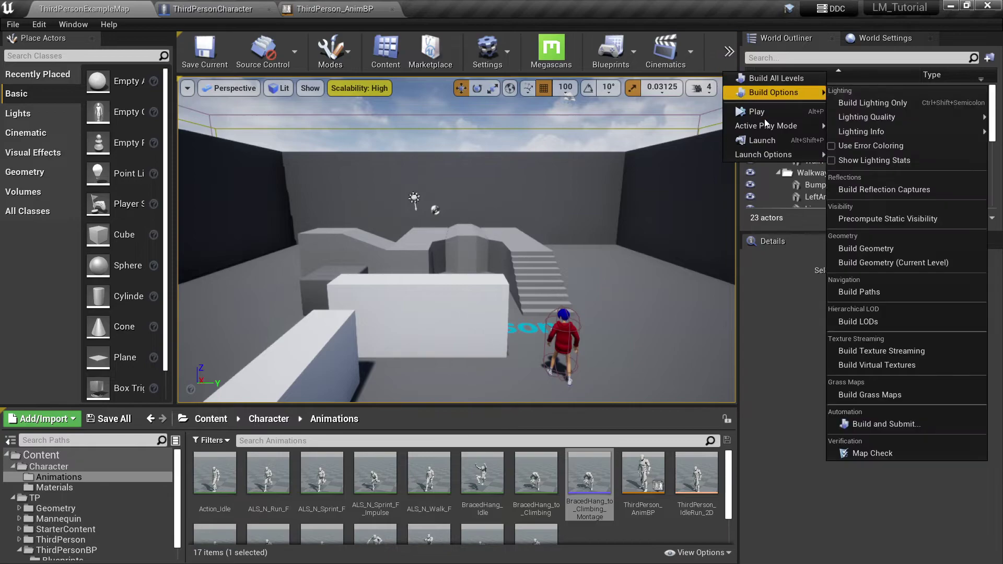
{"action": "left_click", "coordinate": [763, 121]}
{"action": "key", "text": "w"}
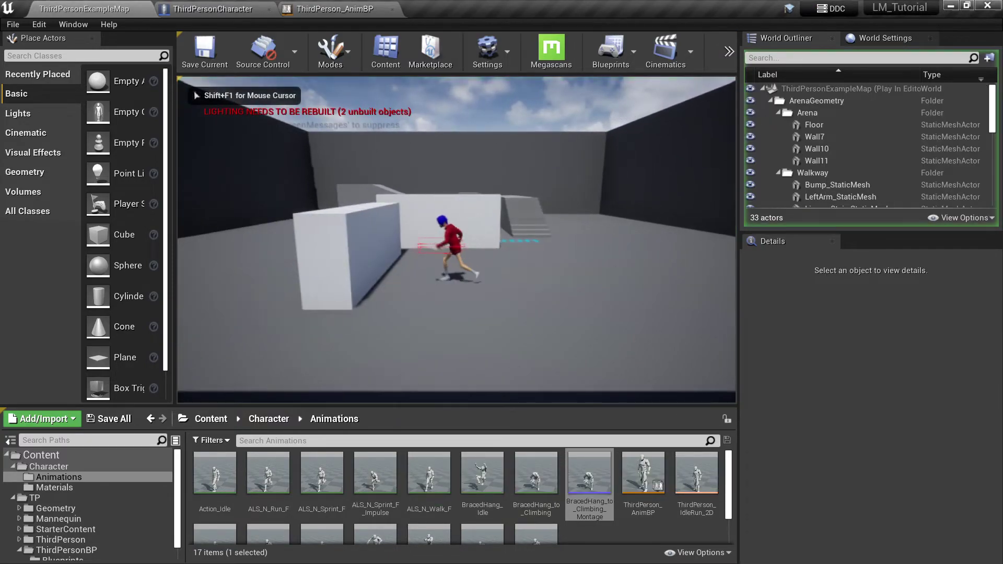
{"action": "key", "text": "w"}
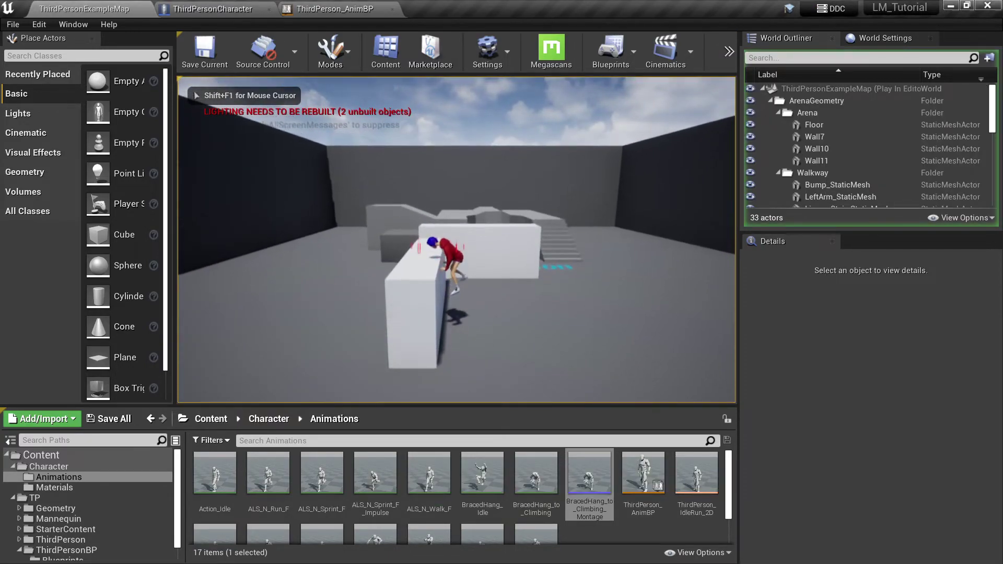
{"action": "key", "text": "w"}
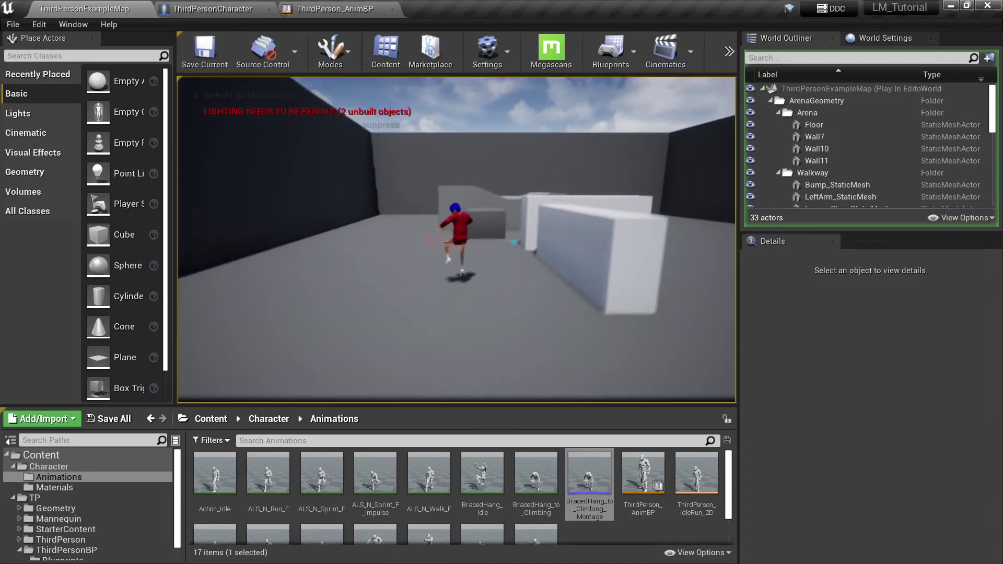
{"action": "key", "text": "w"}
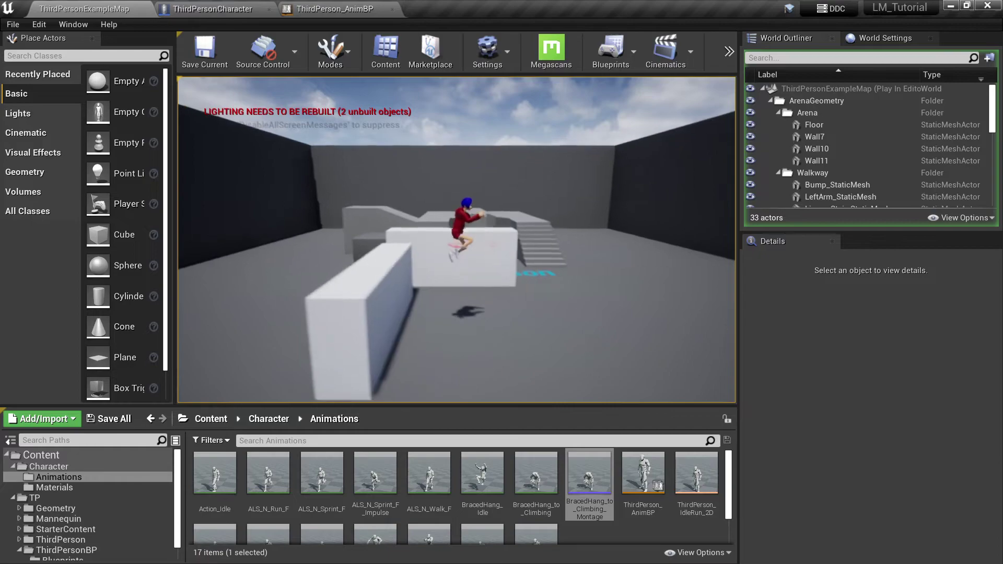
{"action": "key", "text": "Escape"}
Play-test a forward multiplier of 70, then set it back to 60.0
{"action": "left_click", "coordinate": [330, 14]}
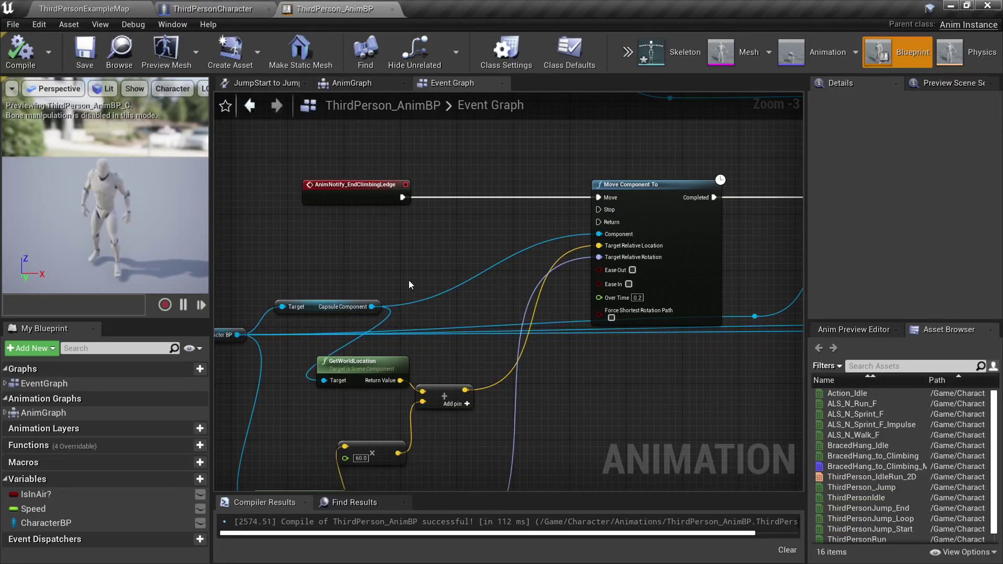
{"action": "scroll", "coordinate": [468, 311], "scroll_direction": "up", "scroll_amount": 4}
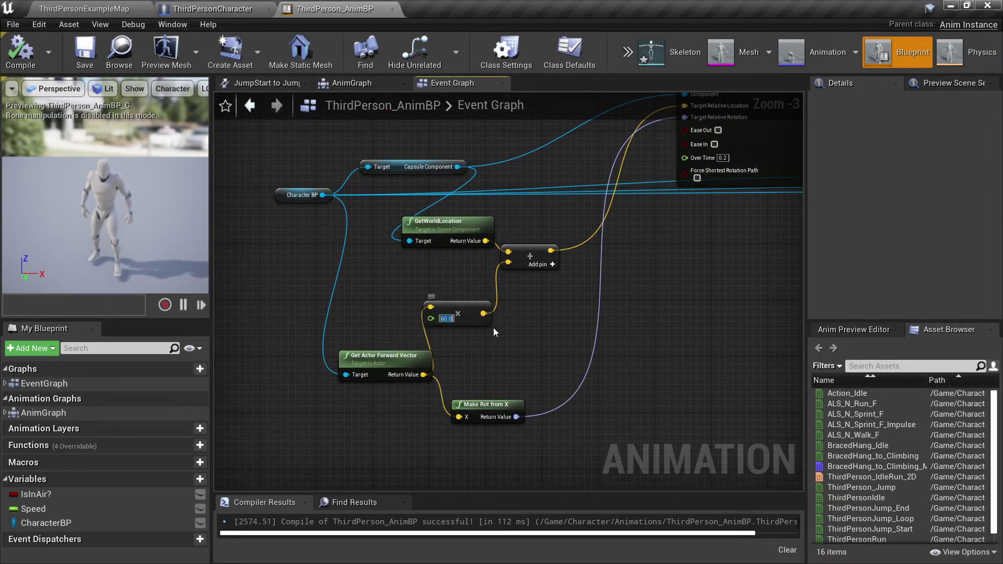
{"action": "scroll", "coordinate": [447, 329], "scroll_direction": "down", "scroll_amount": 1}
{"action": "scroll", "coordinate": [447, 329], "scroll_direction": "up", "scroll_amount": 1}
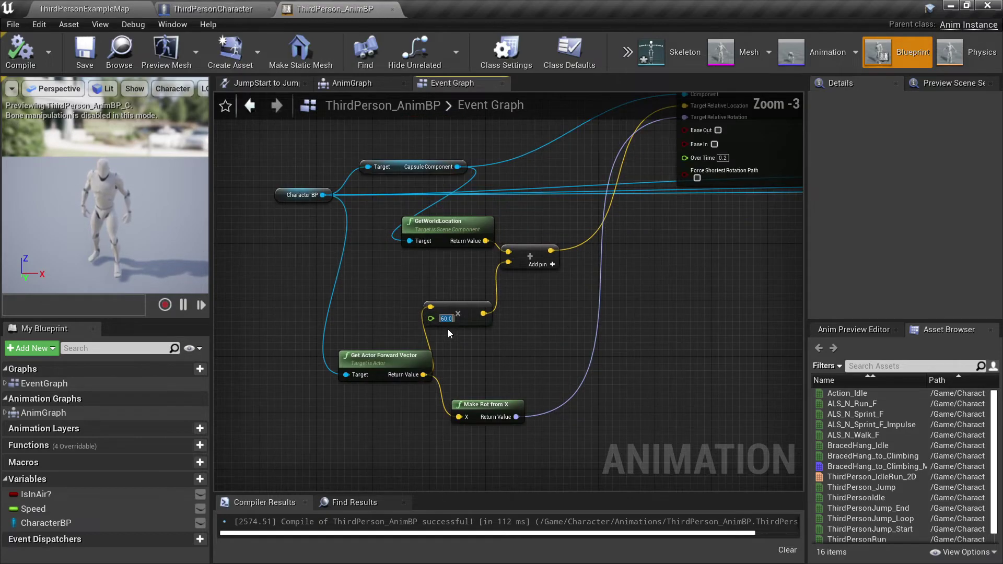
{"action": "scroll", "coordinate": [447, 329], "scroll_direction": "up", "scroll_amount": 3}
{"action": "type", "text": "70"}
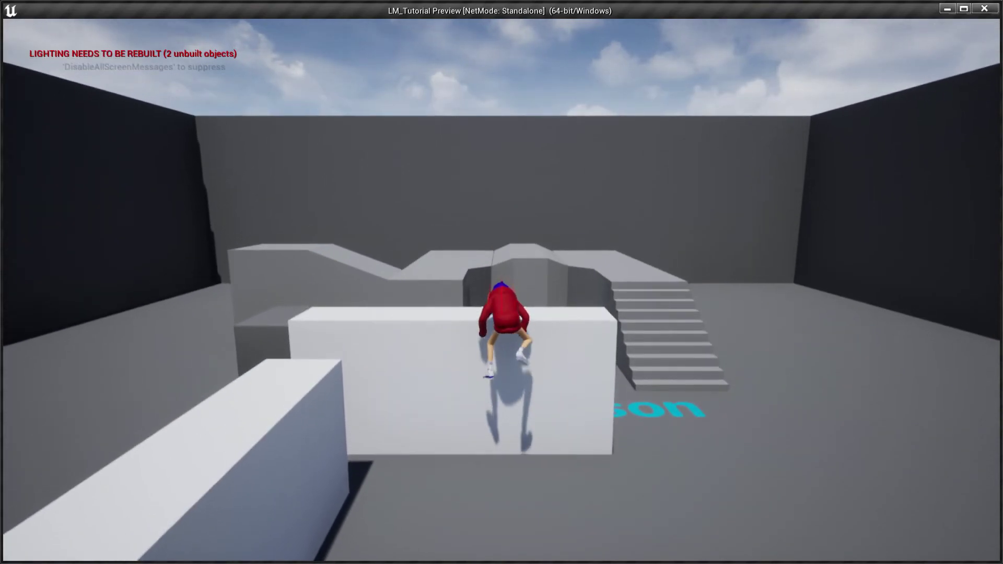
{"action": "type", "text": "w"}
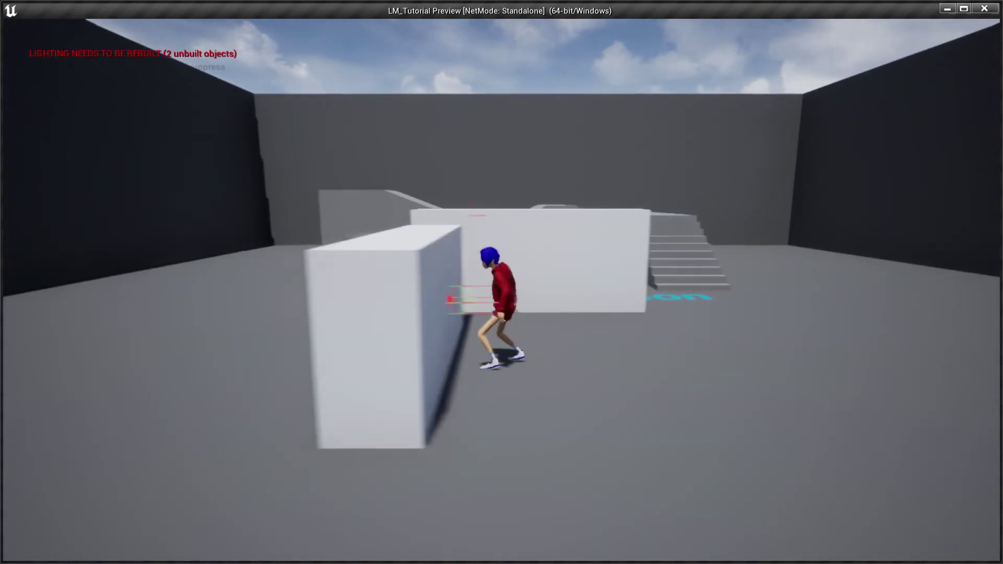
{"action": "type", "text": "w"}
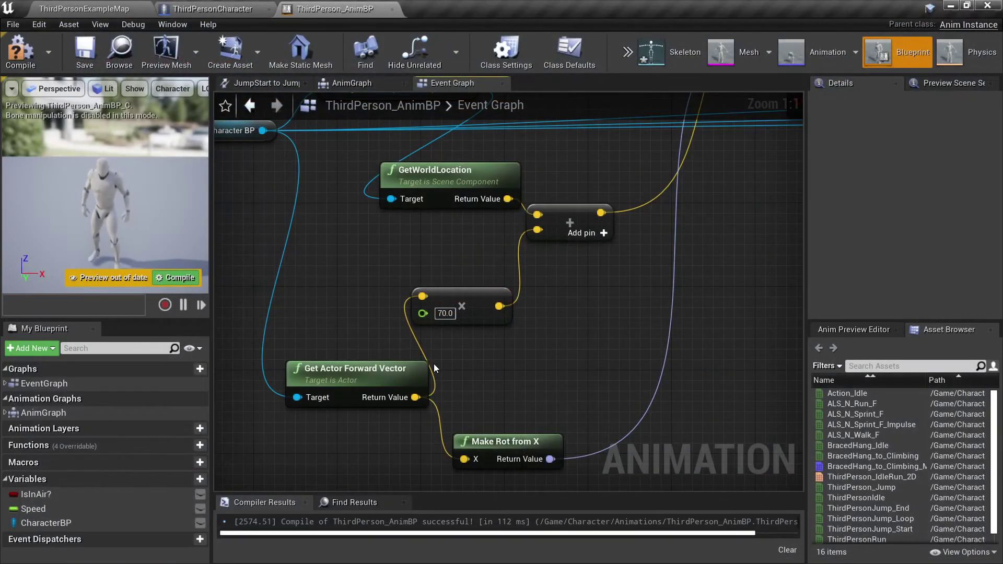
{"action": "left_click", "coordinate": [444, 313]}
{"action": "type", "text": "60"}
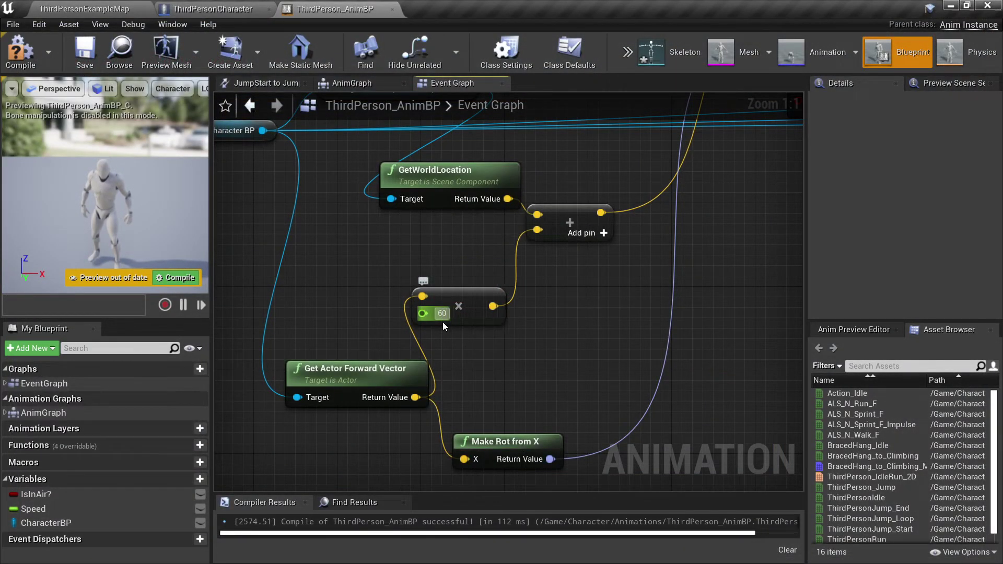
Compile and save the animation blueprint, then bring up the ThirdPersonCharacter event graph
{"action": "left_click", "coordinate": [19, 51]}
{"action": "left_click", "coordinate": [85, 52]}
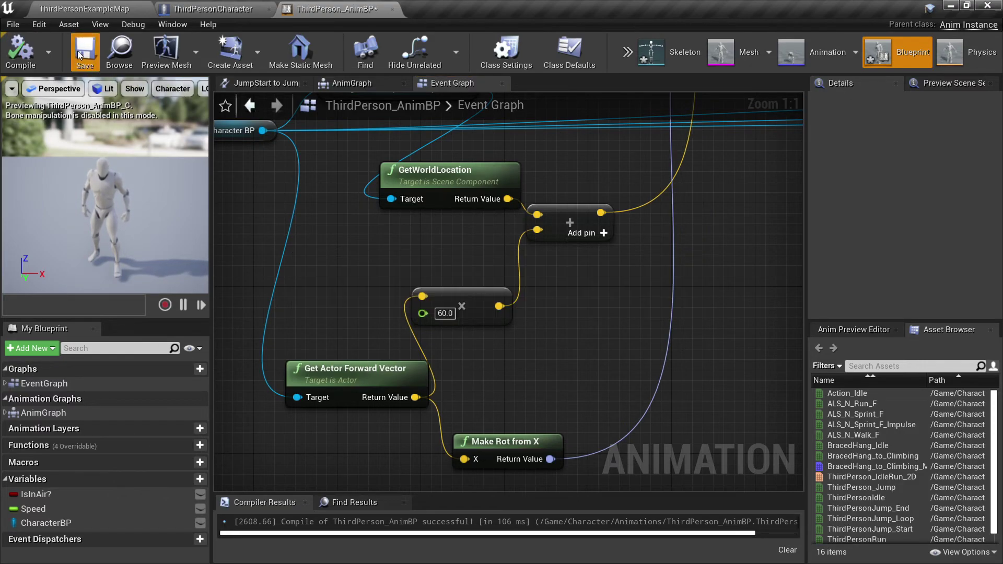
{"action": "left_click", "coordinate": [84, 9]}
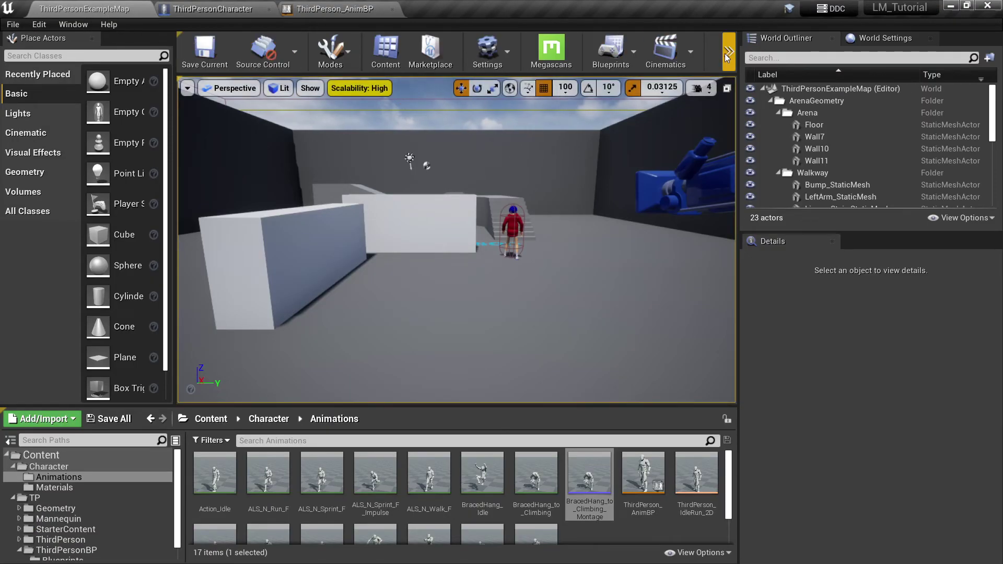
{"action": "left_click", "coordinate": [728, 52]}
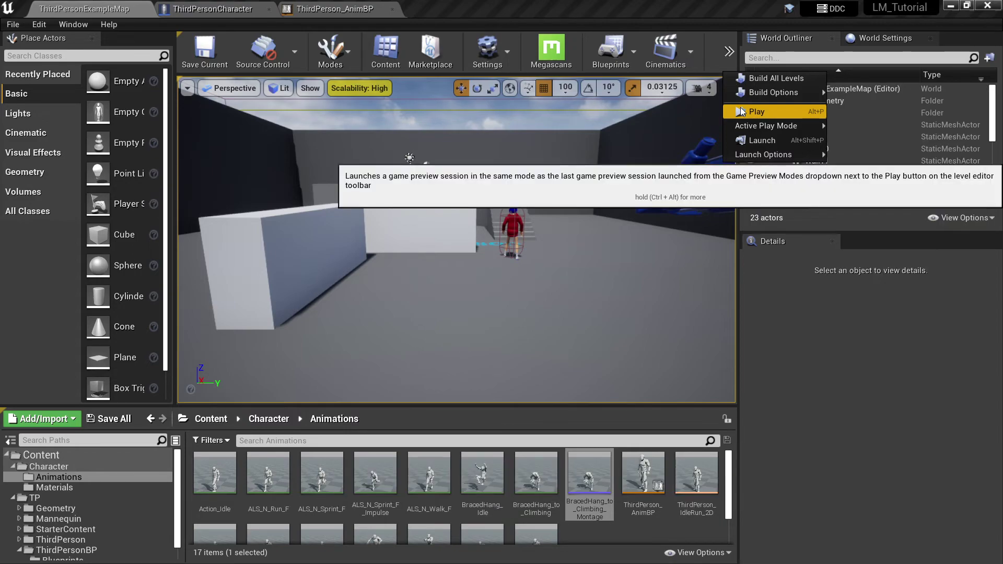
{"action": "left_click", "coordinate": [212, 8]}
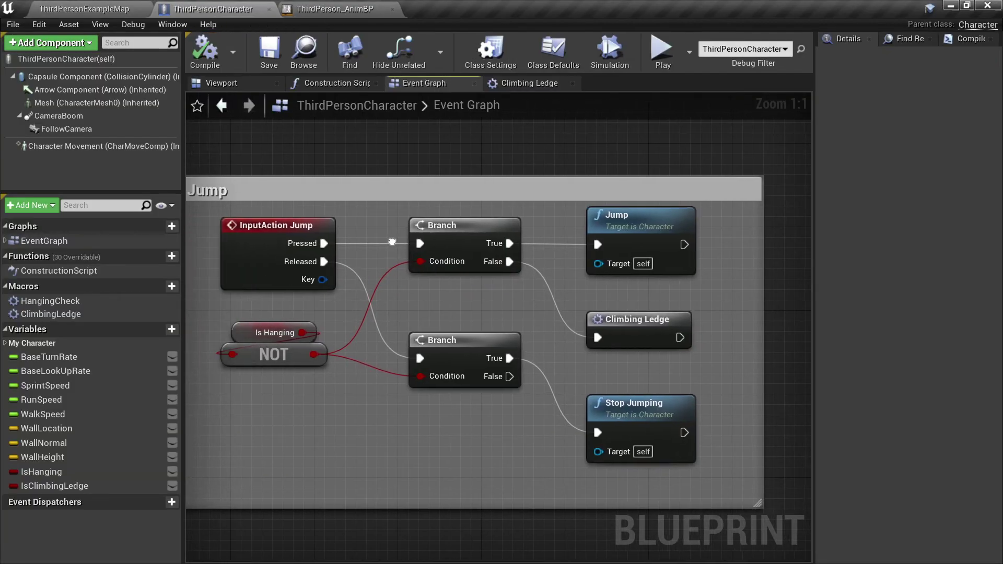
In the ClimbingLedge macro, bypass the Is Climbing Ledge Branch by wiring Then 0 to Play Anim Montage
{"action": "double_click", "coordinate": [76, 314]}
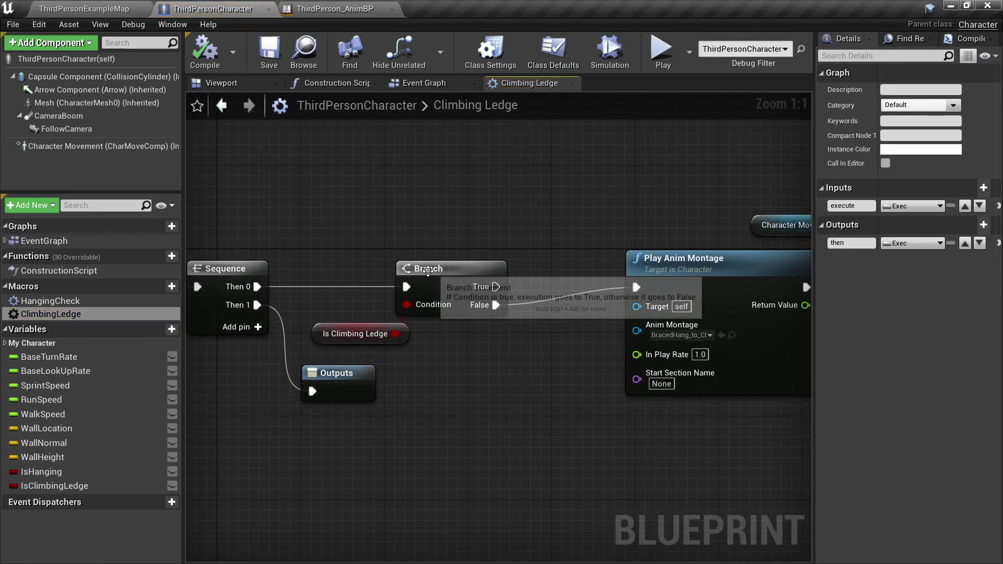
{"action": "left_click_drag", "start_coordinate": [440, 333], "coordinate": [441, 334]}
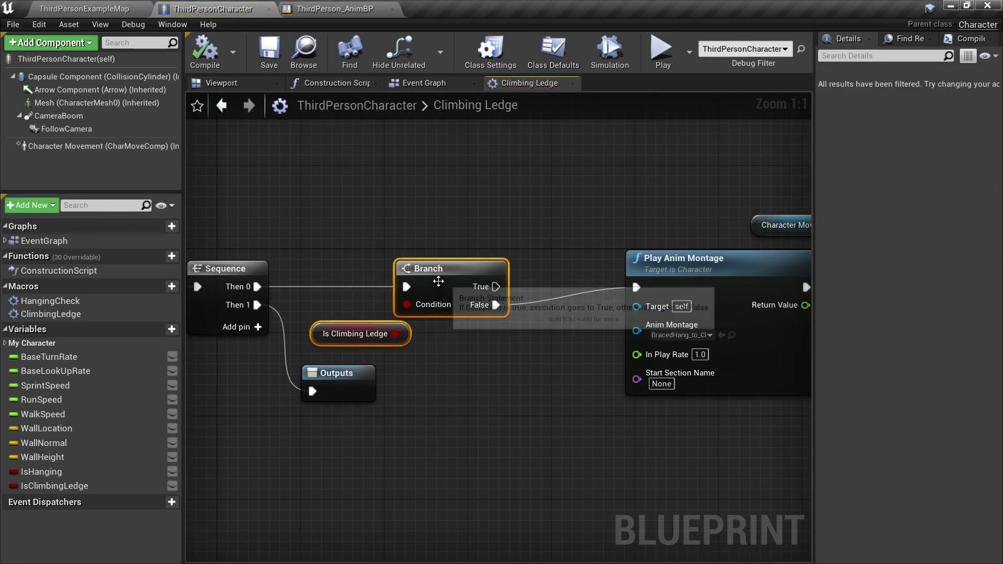
{"action": "left_click_drag", "start_coordinate": [433, 292], "coordinate": [433, 146]}
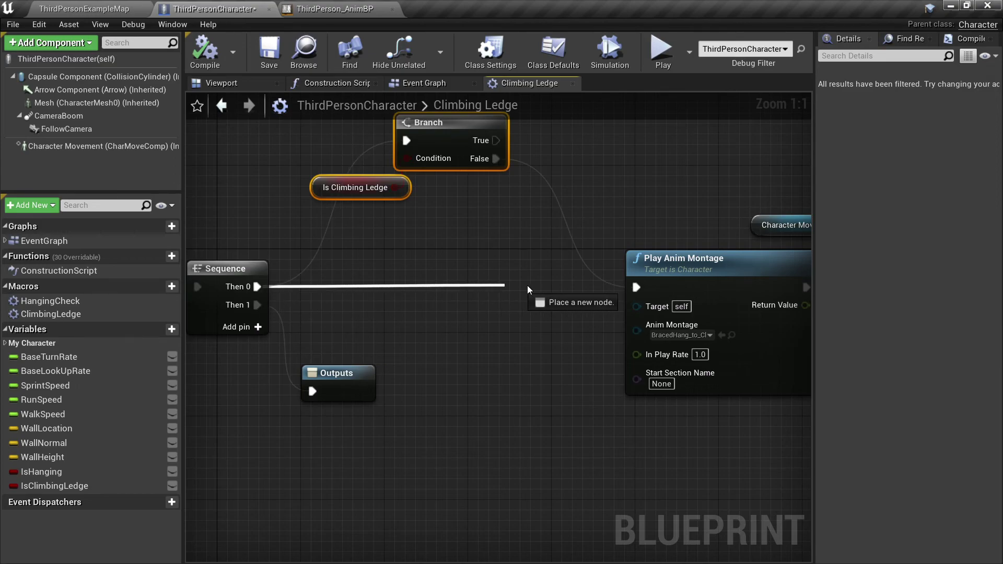
{"action": "left_click_drag", "start_coordinate": [633, 288], "coordinate": [636, 287]}
{"action": "right_click", "coordinate": [496, 158]}
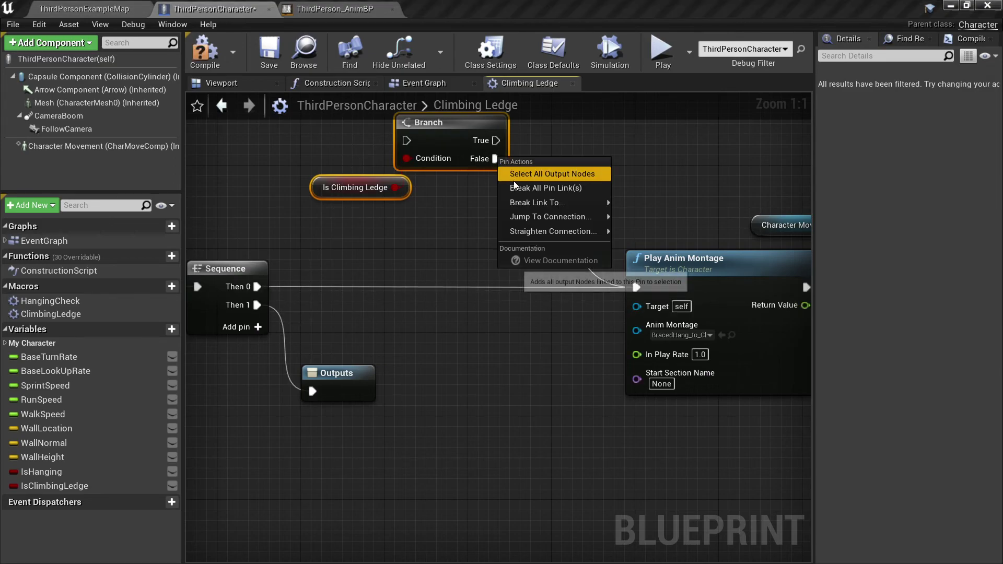
{"action": "left_click", "coordinate": [514, 171]}
{"action": "right_click_drag", "start_coordinate": [420, 213], "coordinate": [424, 256]}
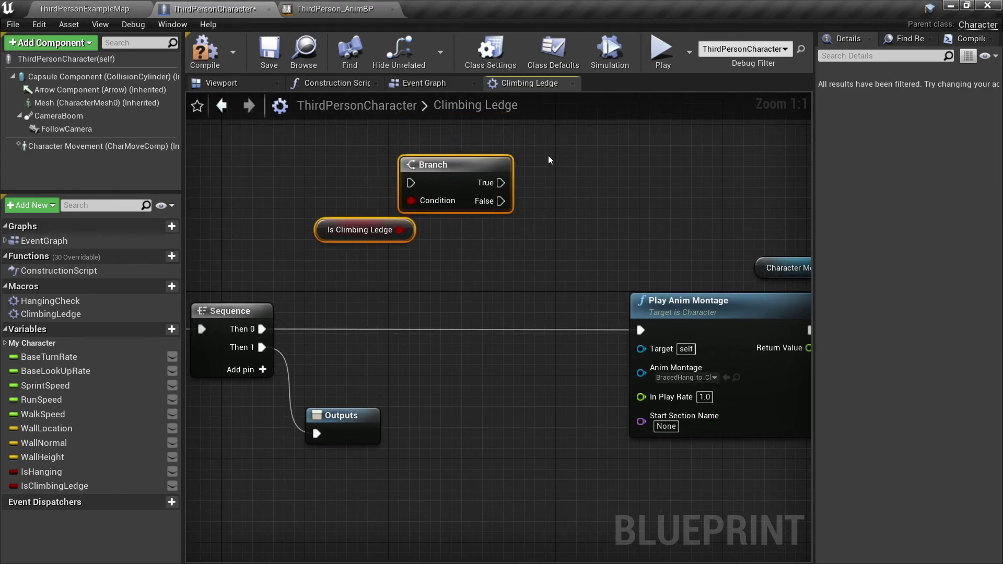
Play-test the ledge climb, then compile and save the character blueprint and current map
{"action": "left_click", "coordinate": [659, 66]}
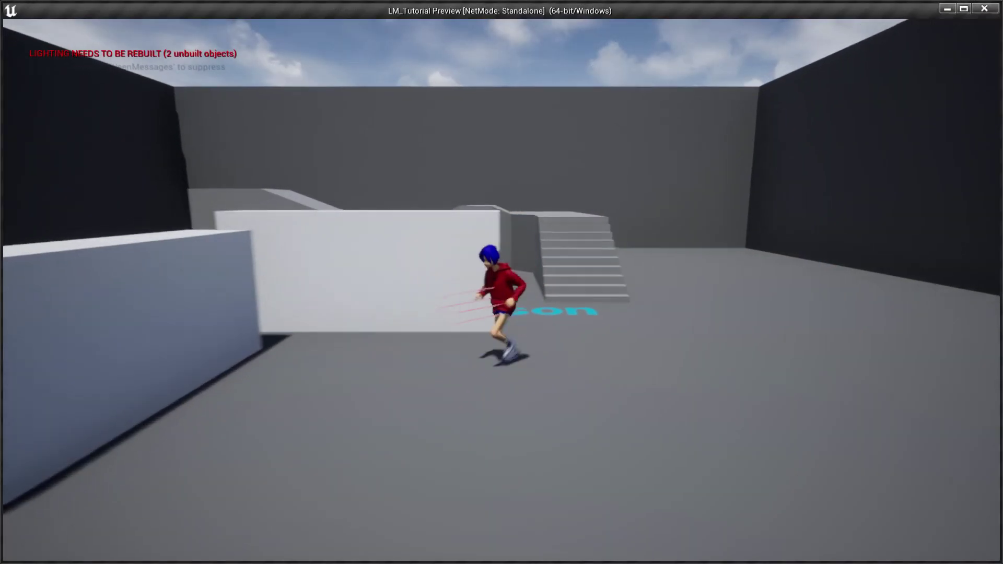
{"action": "key", "text": "space"}
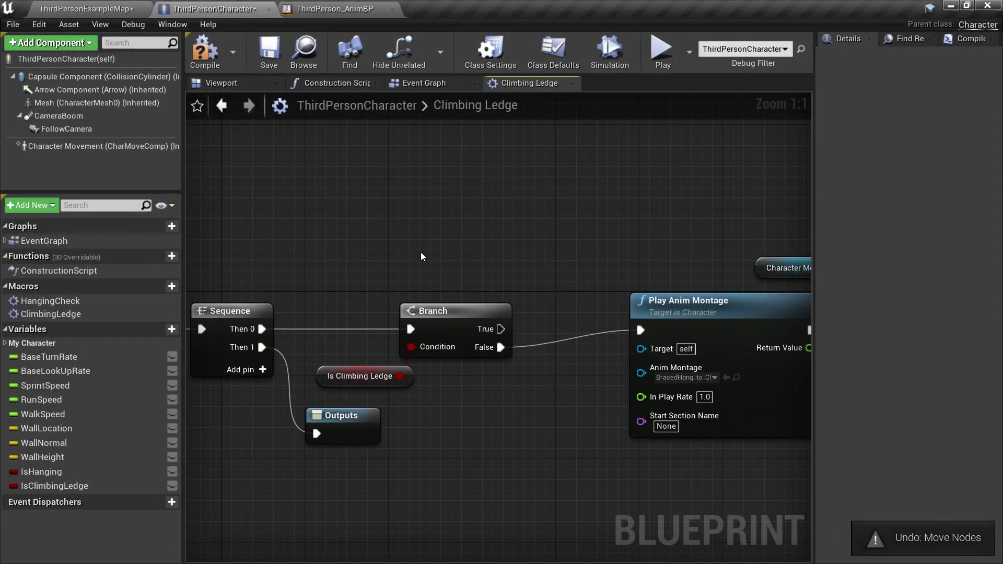
{"action": "right_click_drag", "start_coordinate": [346, 260], "coordinate": [555, 261]}
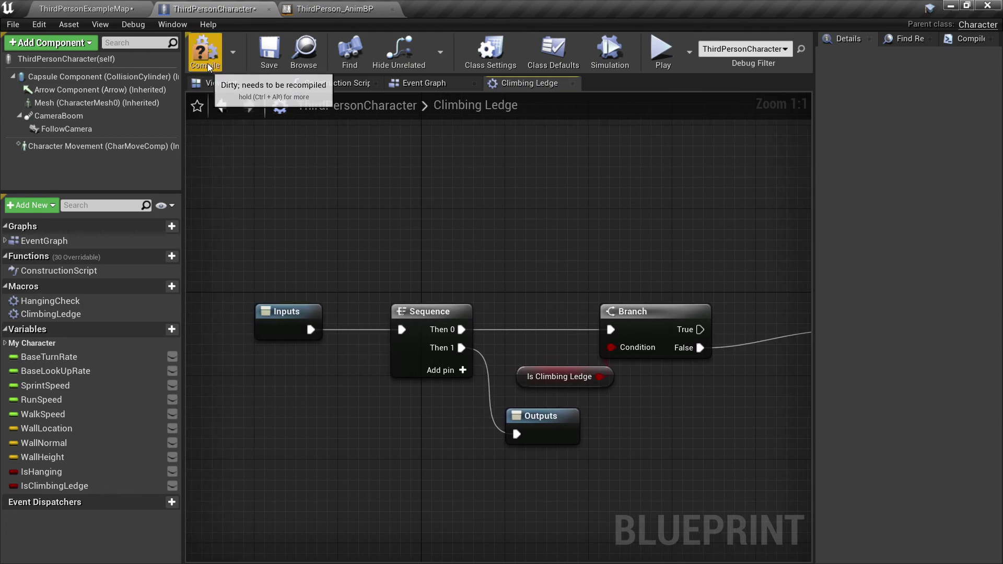
{"action": "left_click", "coordinate": [269, 53]}
{"action": "left_click", "coordinate": [104, 9]}
{"action": "left_click", "coordinate": [204, 52]}
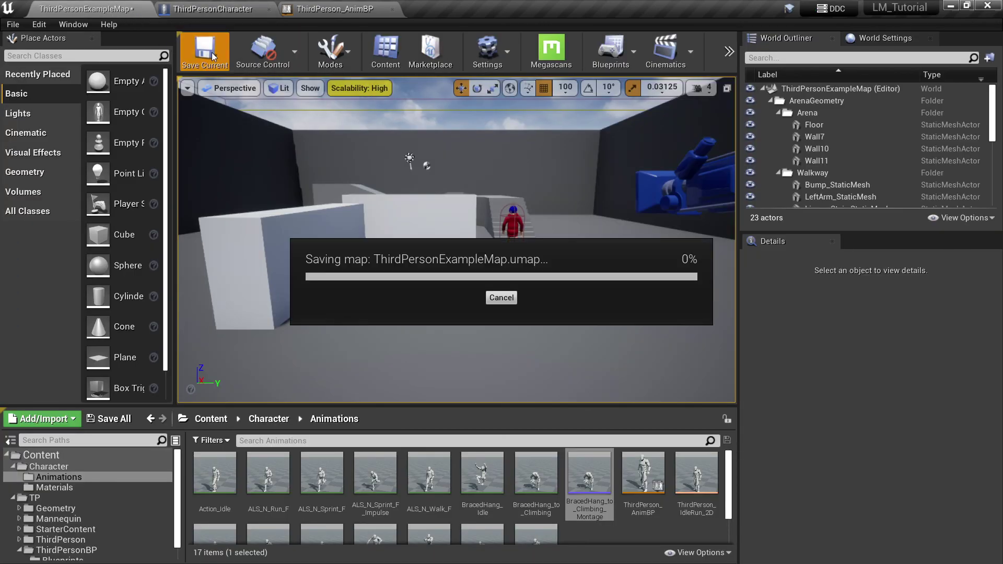